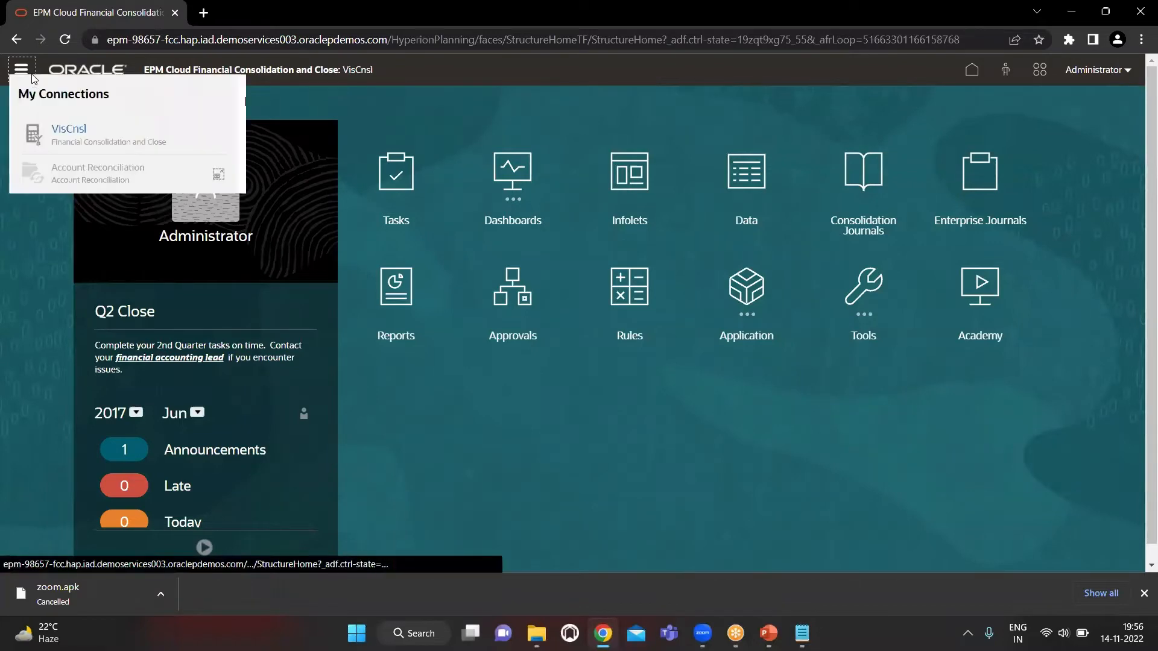
Open Data Management from the Navigator's Integration section and maximize its window
scroll(651, 520, down, 1)
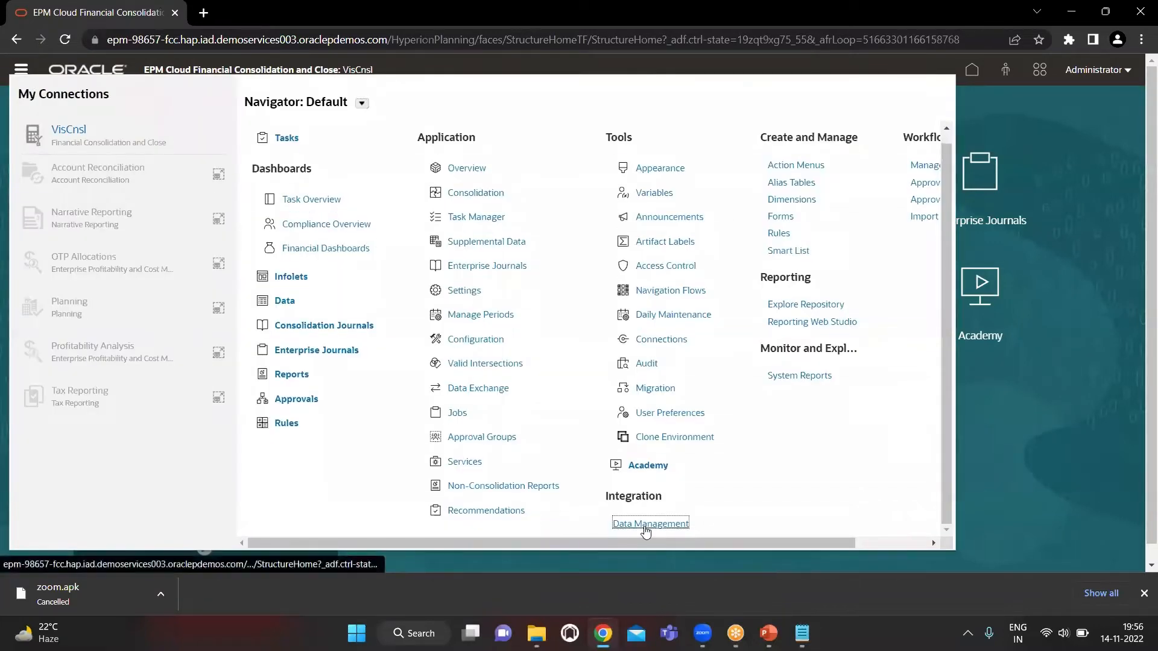
click(646, 525)
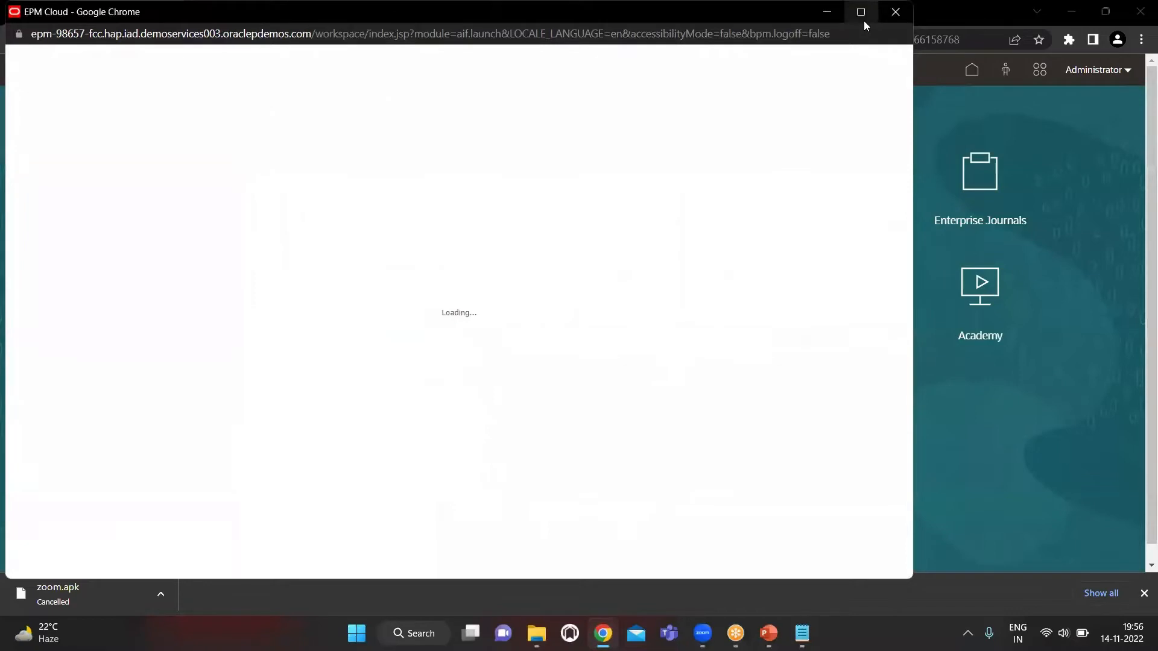
click(863, 21)
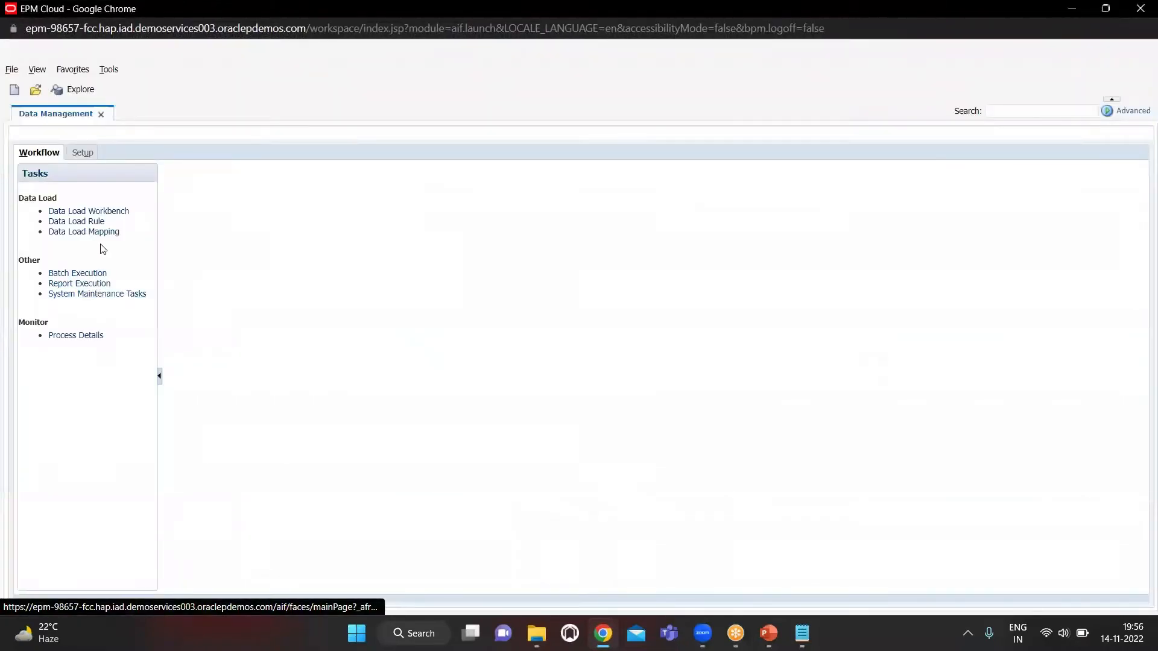
Open the Source System setup, select the File source system and save it
click(87, 152)
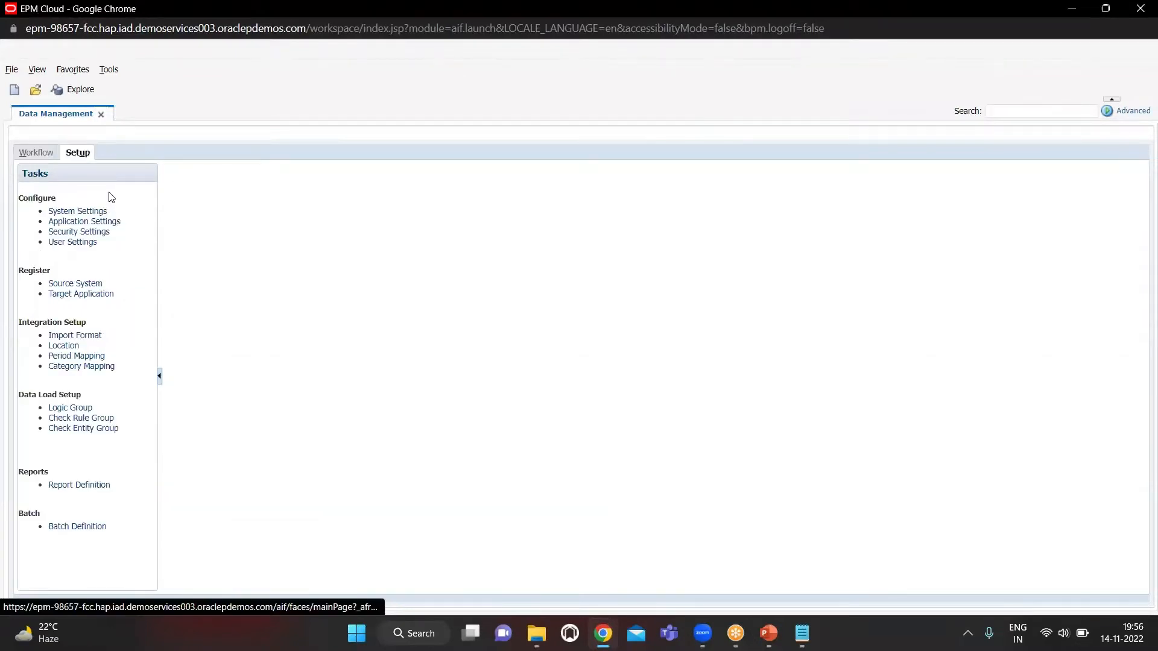
click(89, 283)
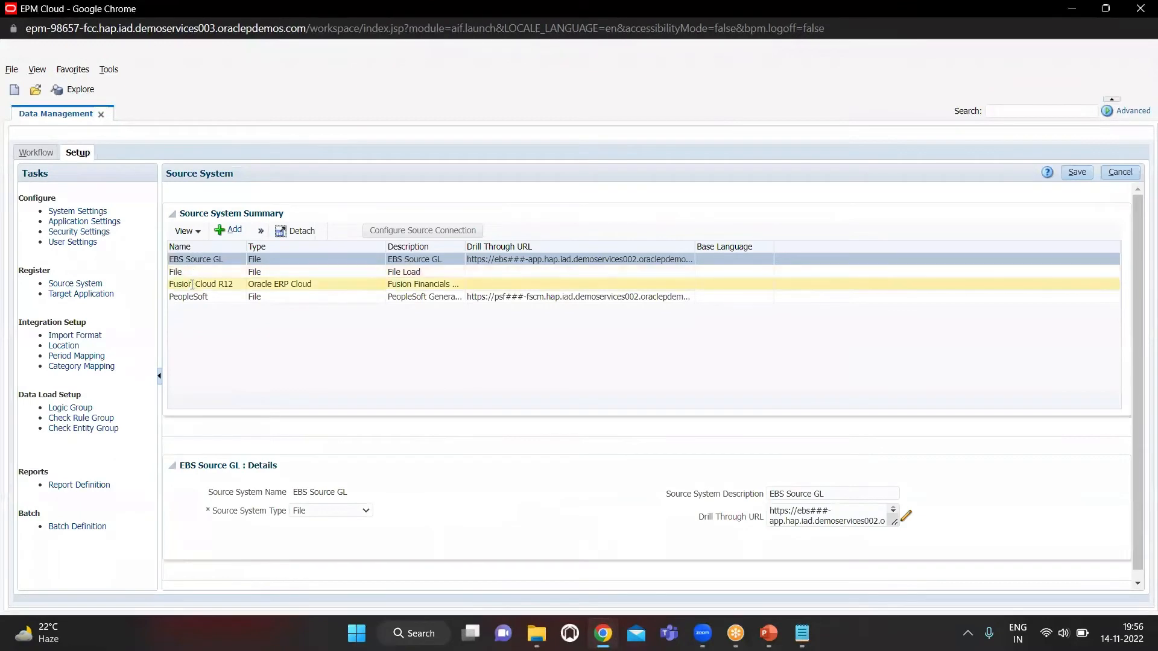
click(221, 275)
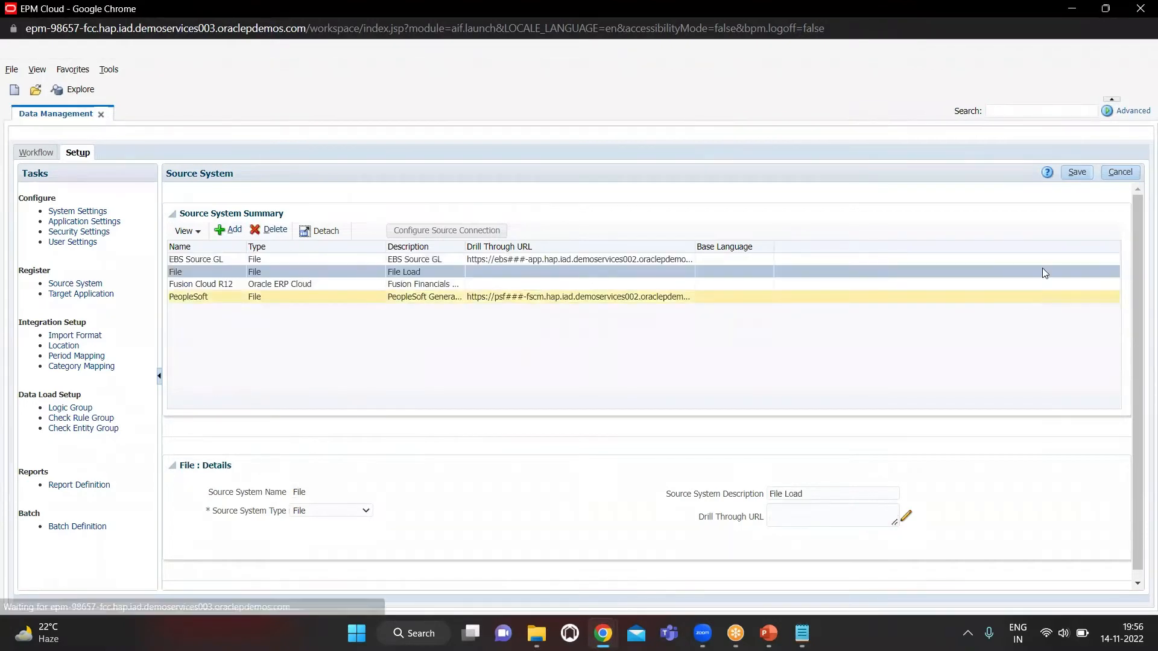
click(1076, 173)
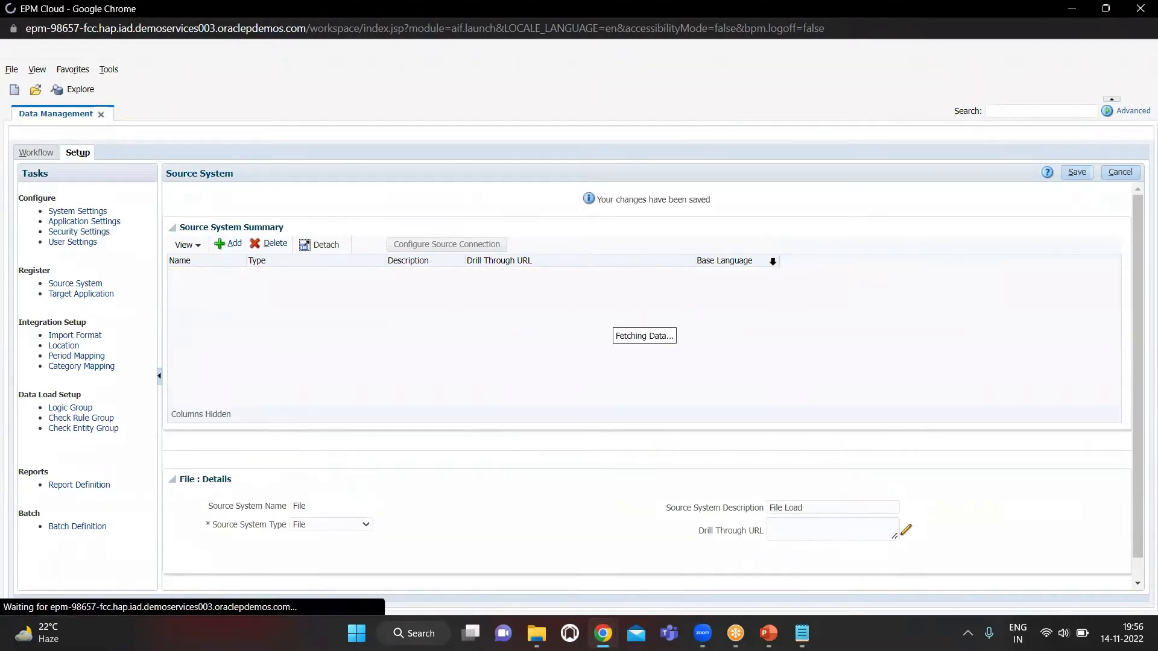
Open the Target Application setup, select VisCnsl - Account and save it
click(80, 294)
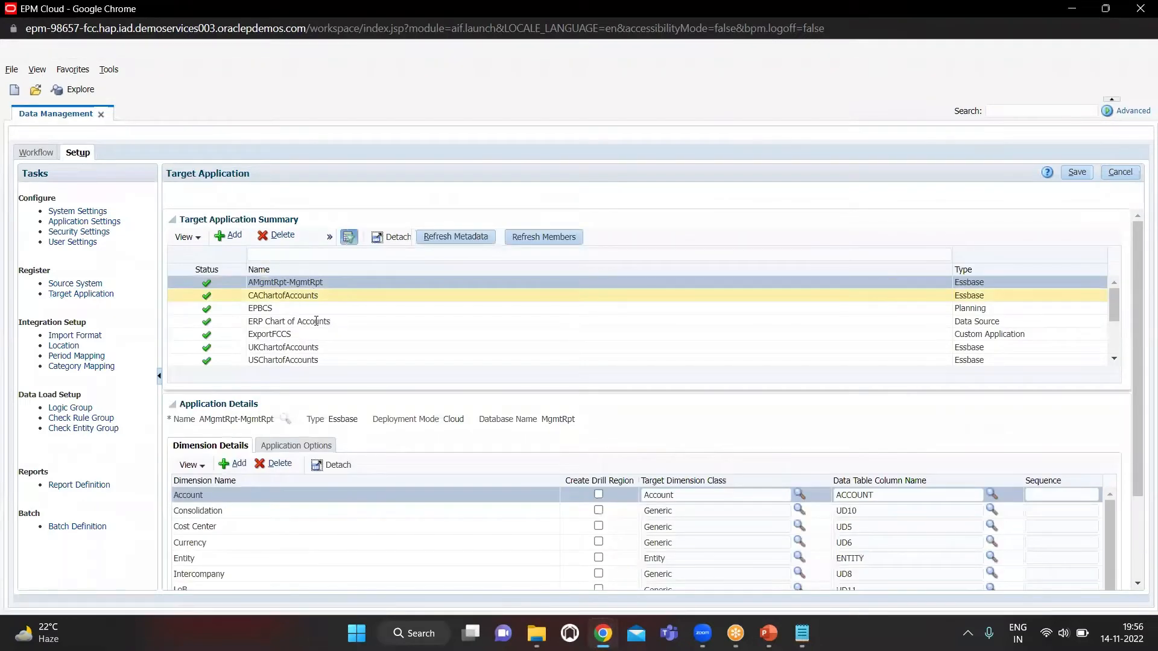
scroll(316, 336, down, 2)
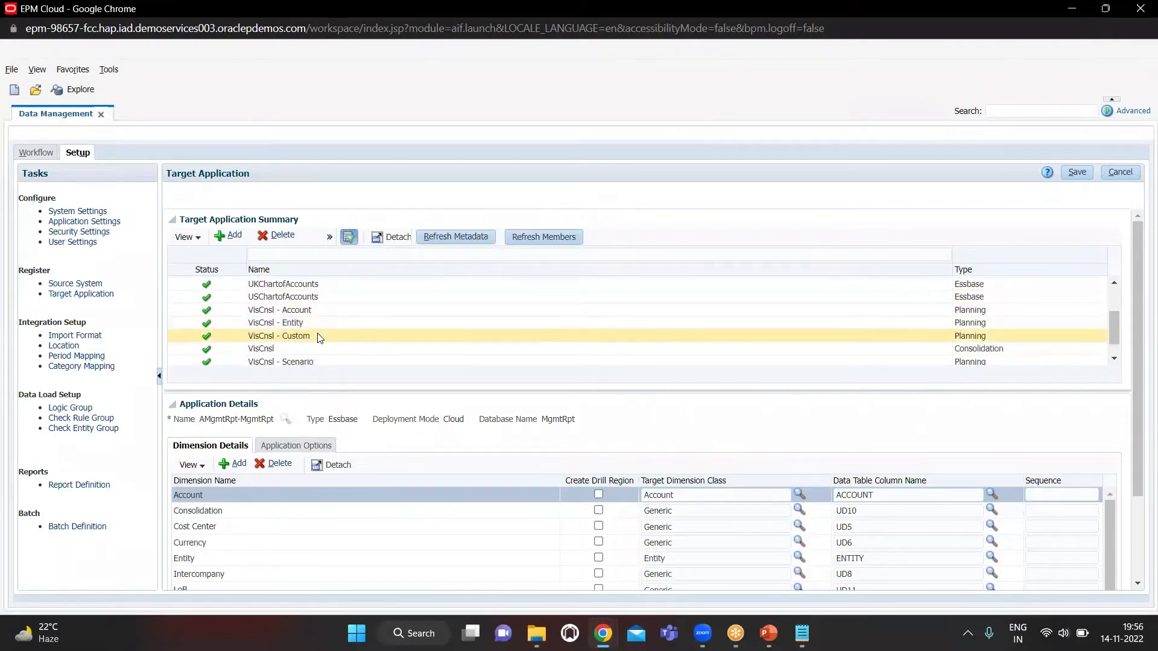
scroll(320, 338, down, 1)
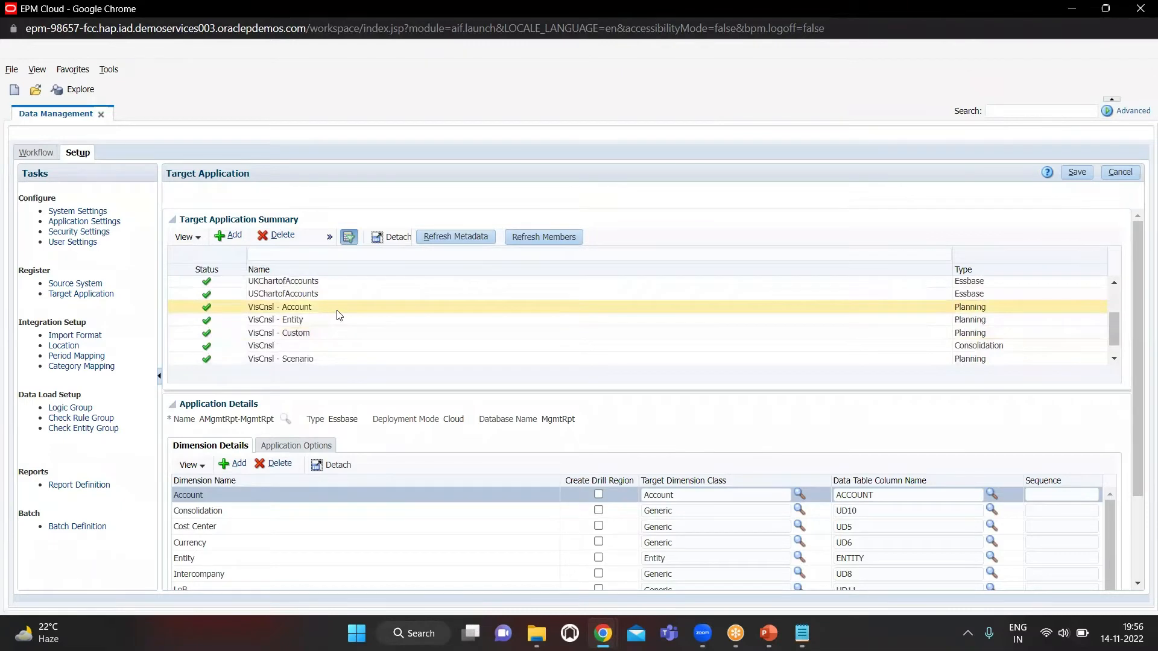
click(337, 310)
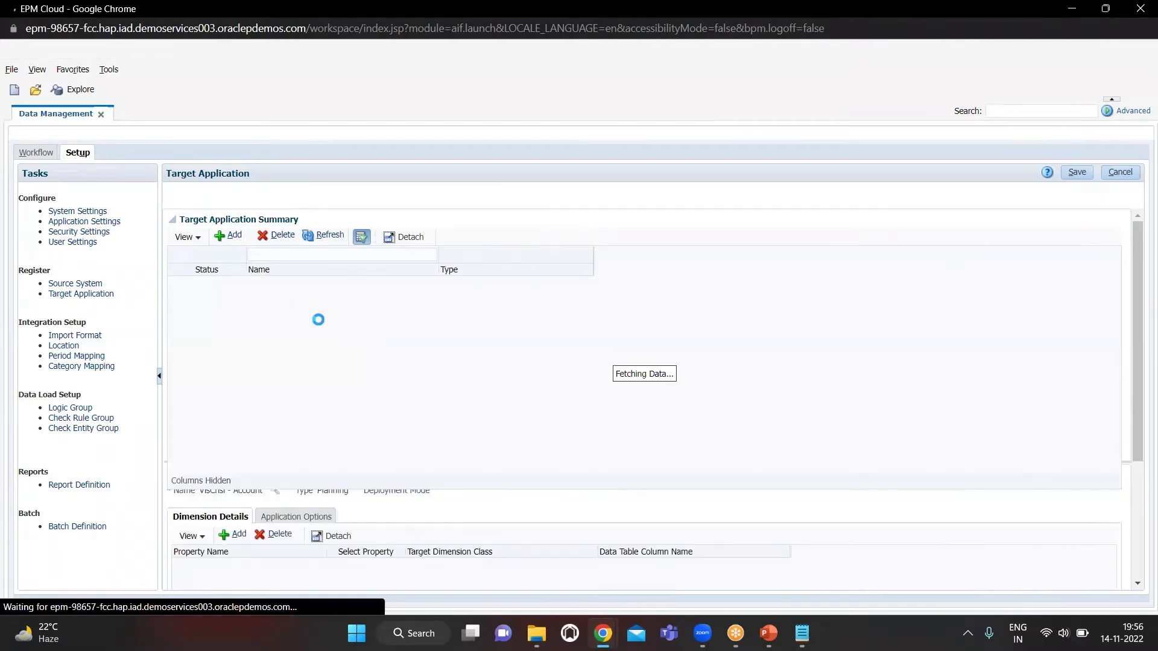
scroll(401, 339, down, 5)
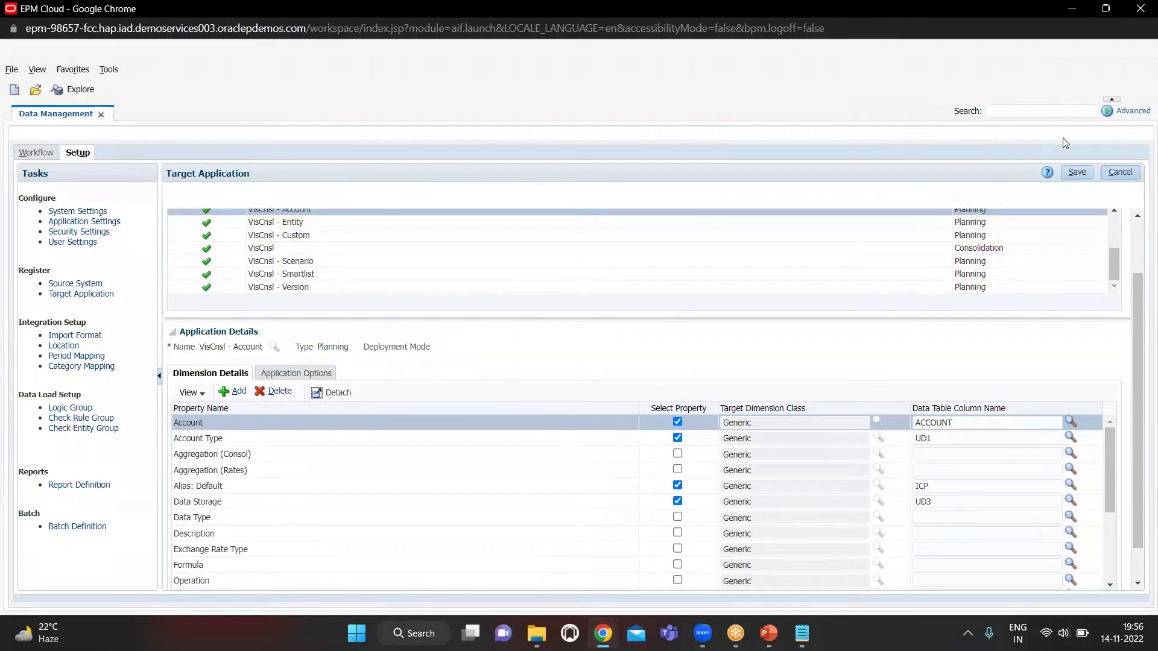
click(1067, 175)
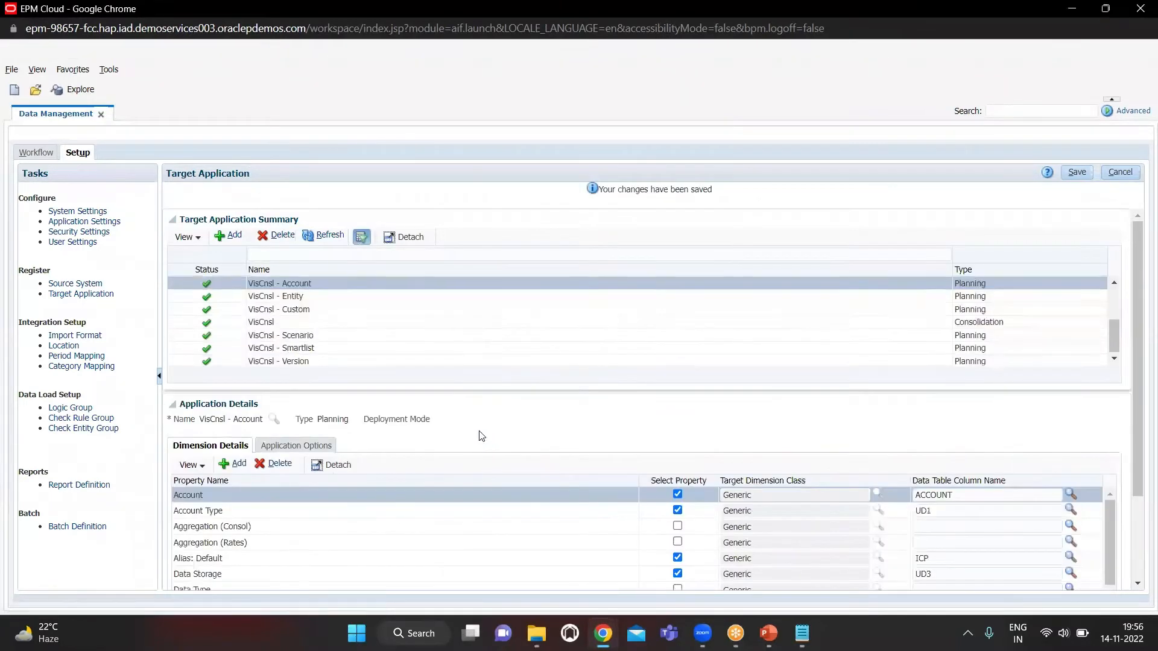
Examine the selected properties and data table columns of the VisCnsl - Account application, and save it again
scroll(479, 431, down, 3)
scroll(440, 493, up, 4)
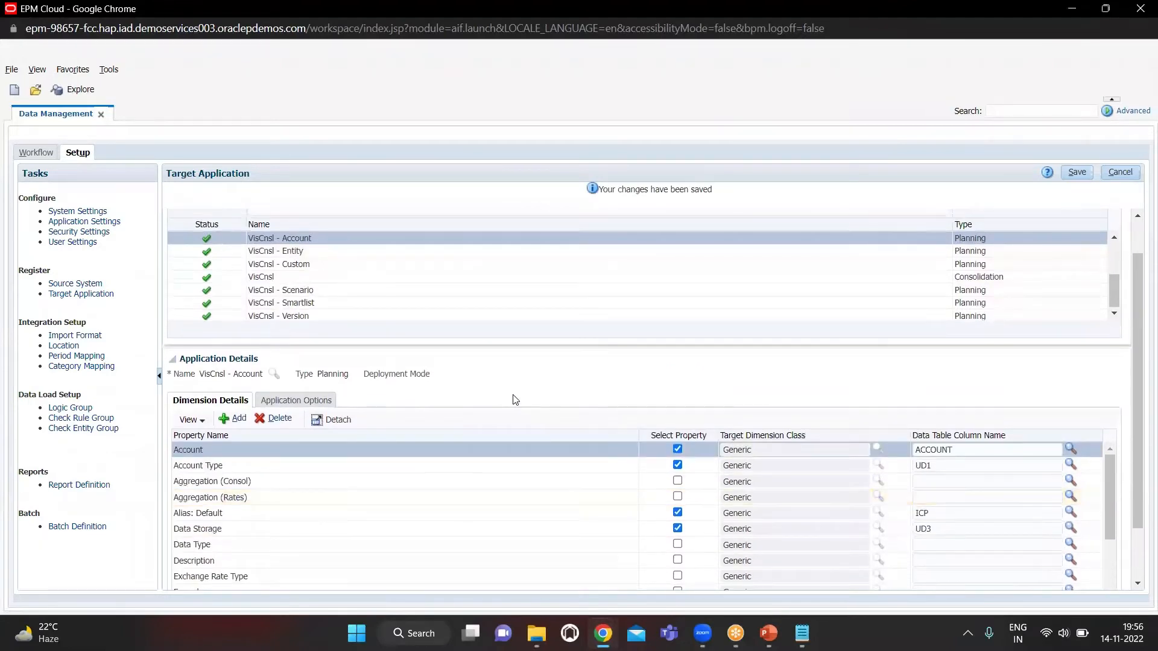
scroll(515, 391, down, 2)
scroll(470, 458, up, 1)
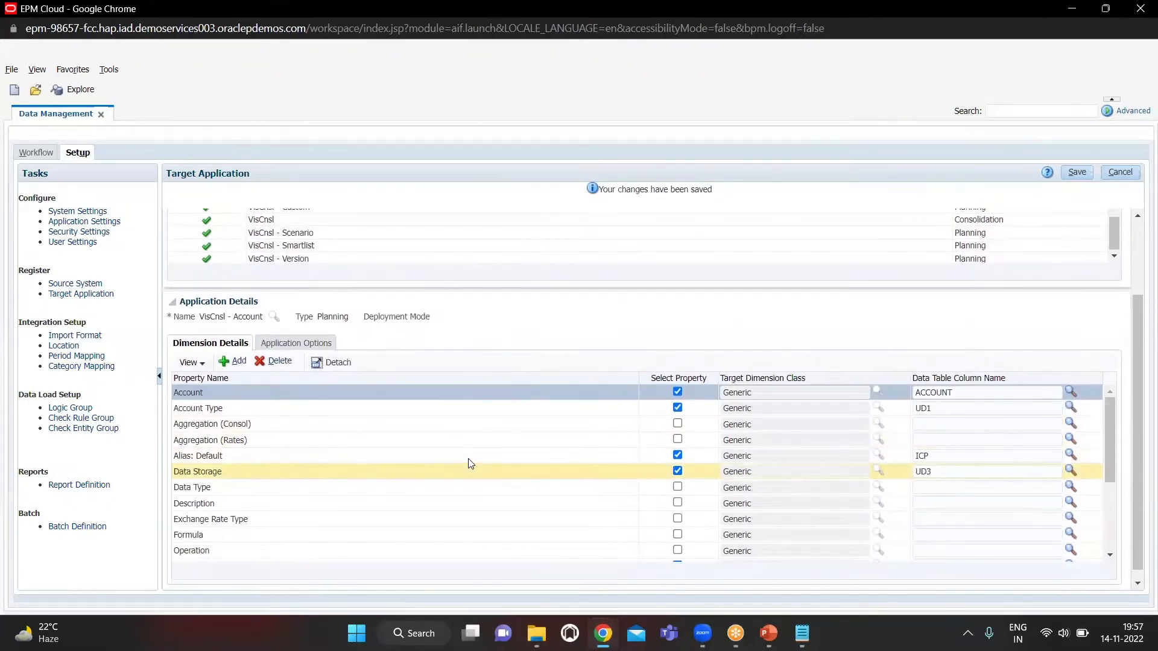
scroll(567, 323, down, 1)
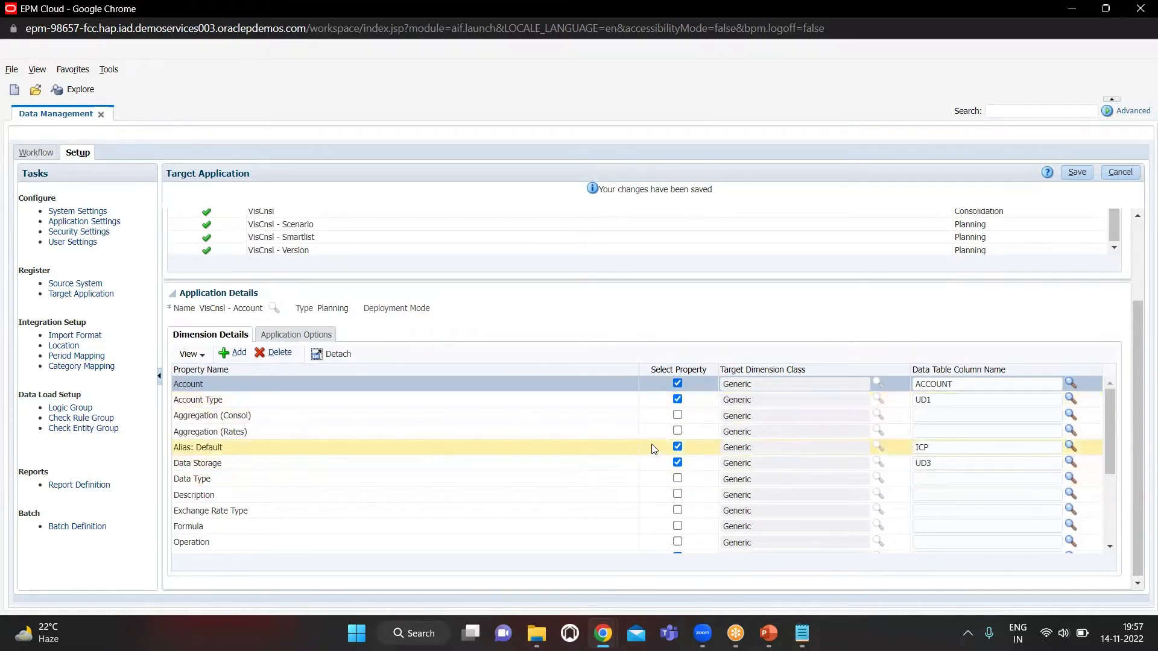
scroll(650, 466, down, 3)
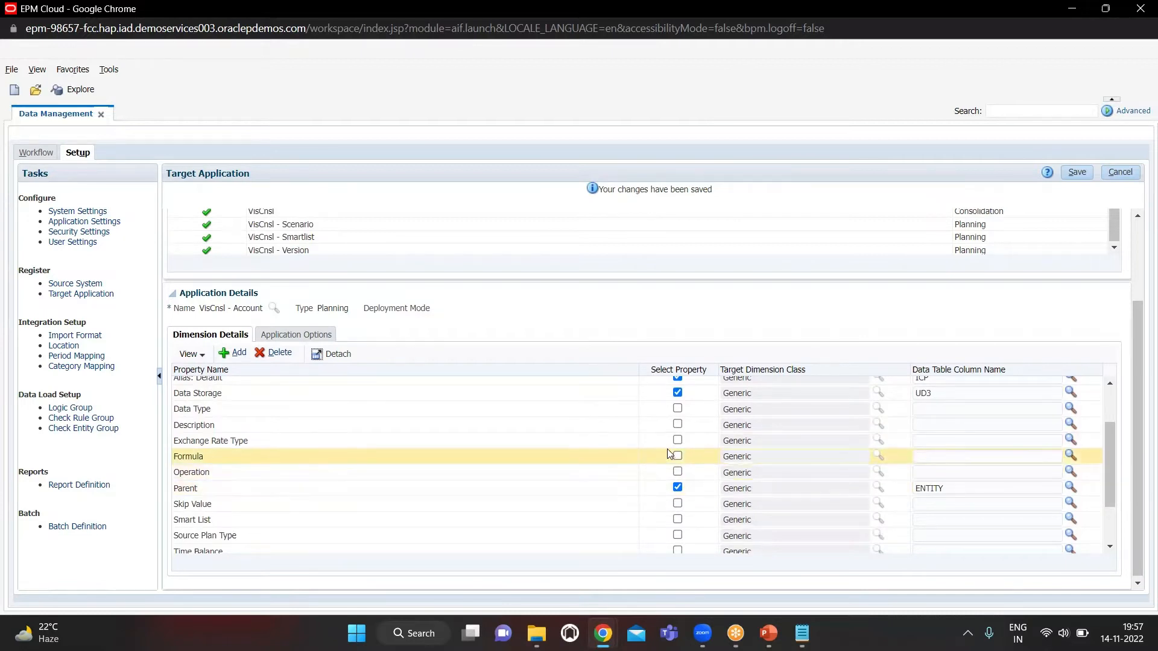
click(1076, 178)
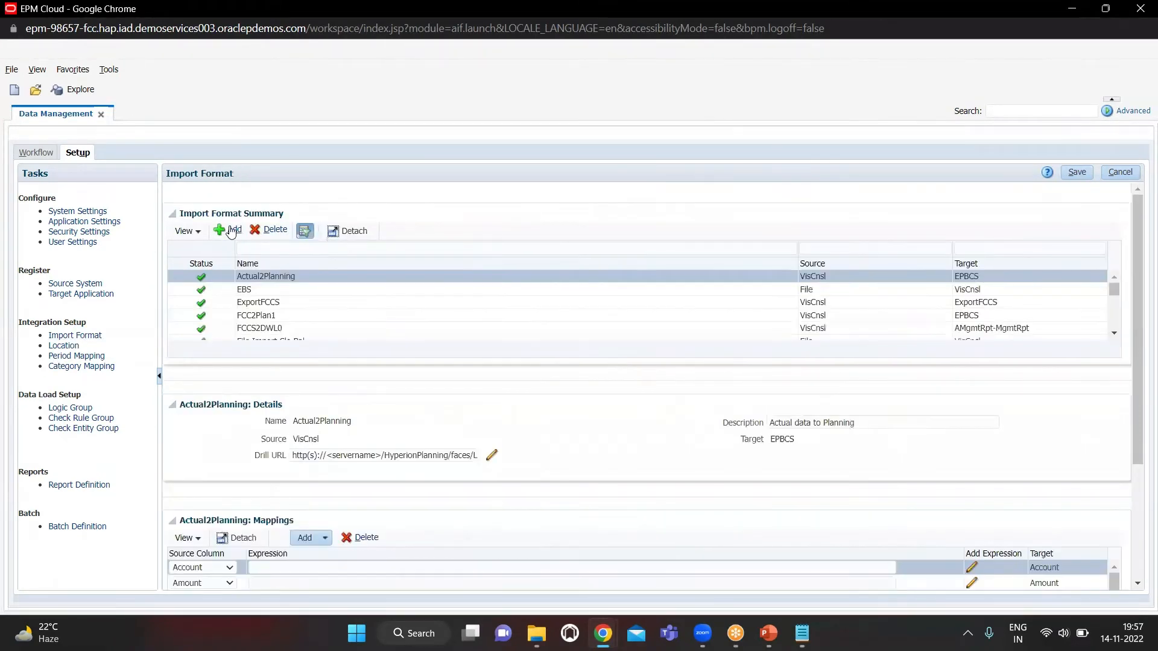
Add an import format named IMF_MDL with File as its source
click(231, 231)
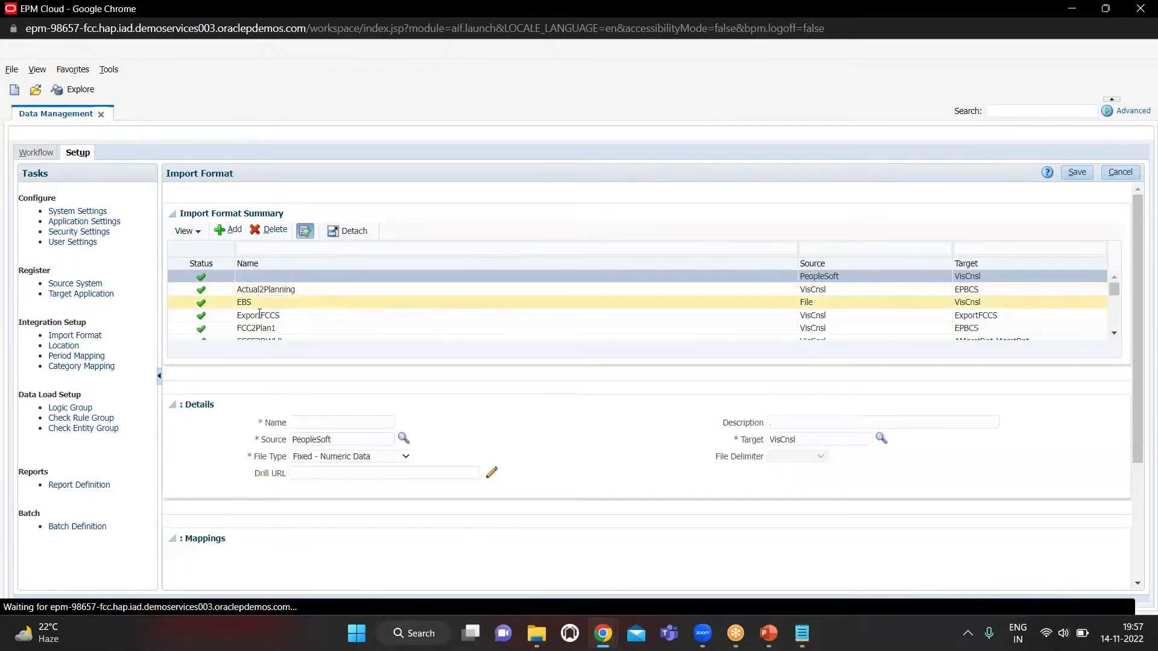
click(313, 422)
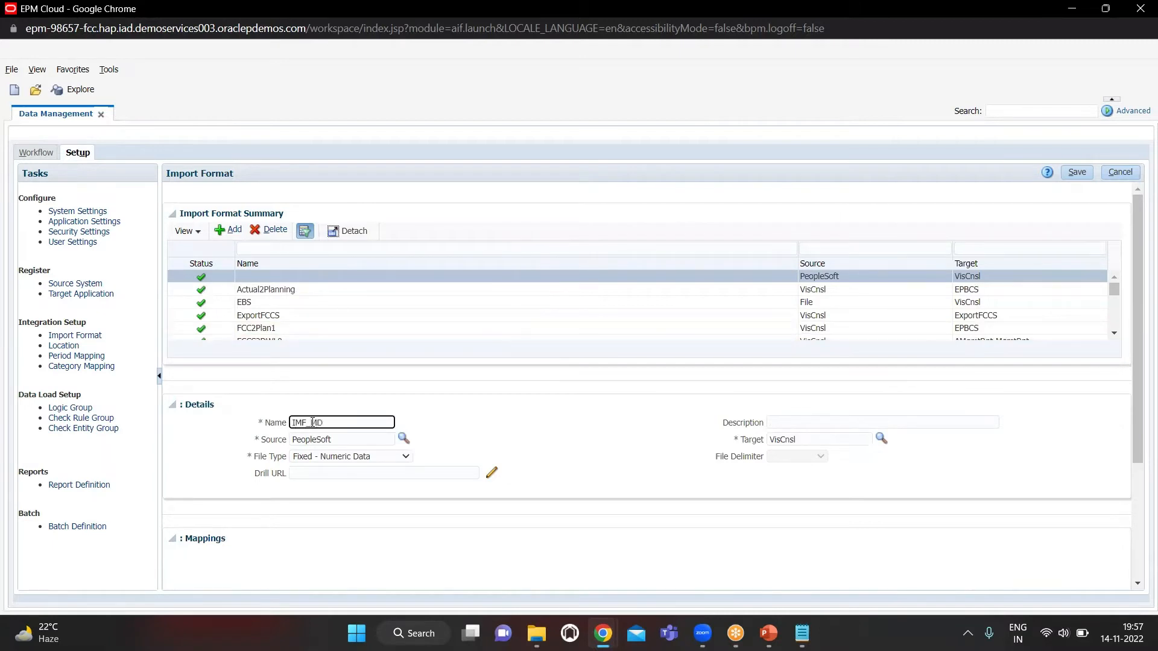
click(403, 439)
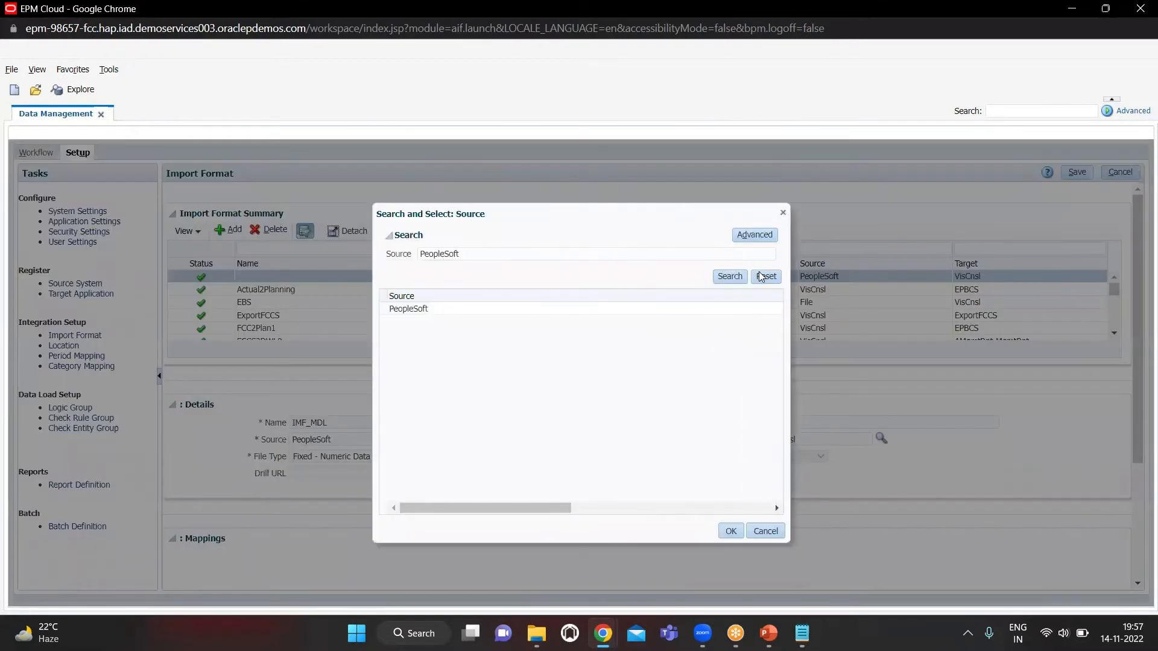
click(762, 277)
click(726, 277)
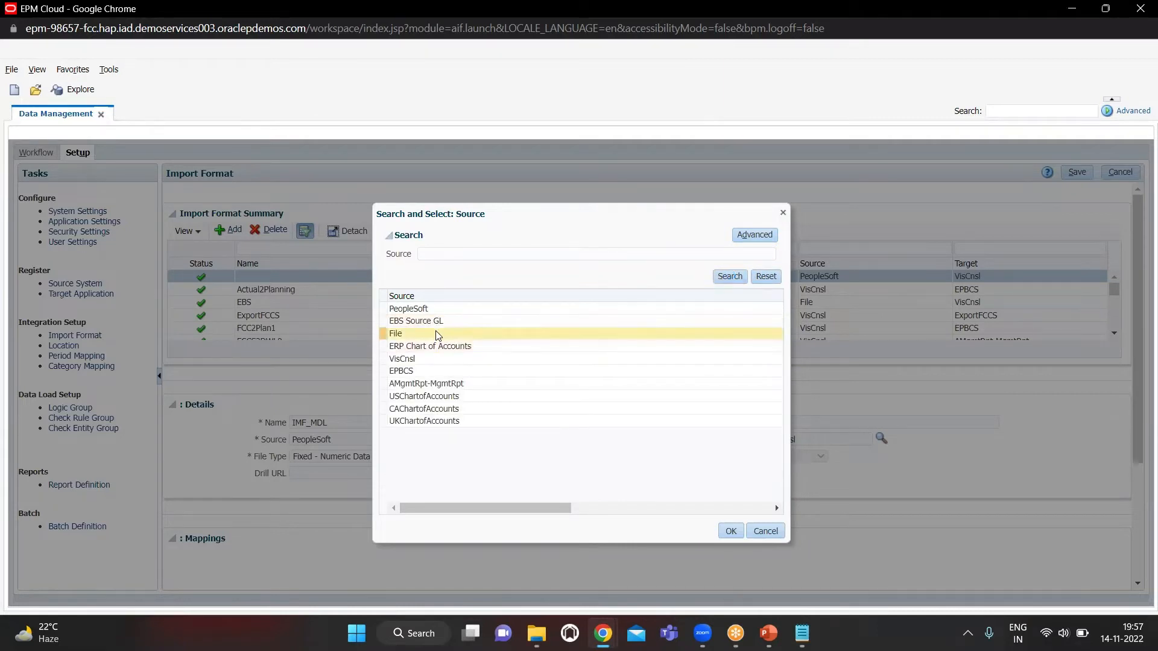
click(438, 335)
click(727, 533)
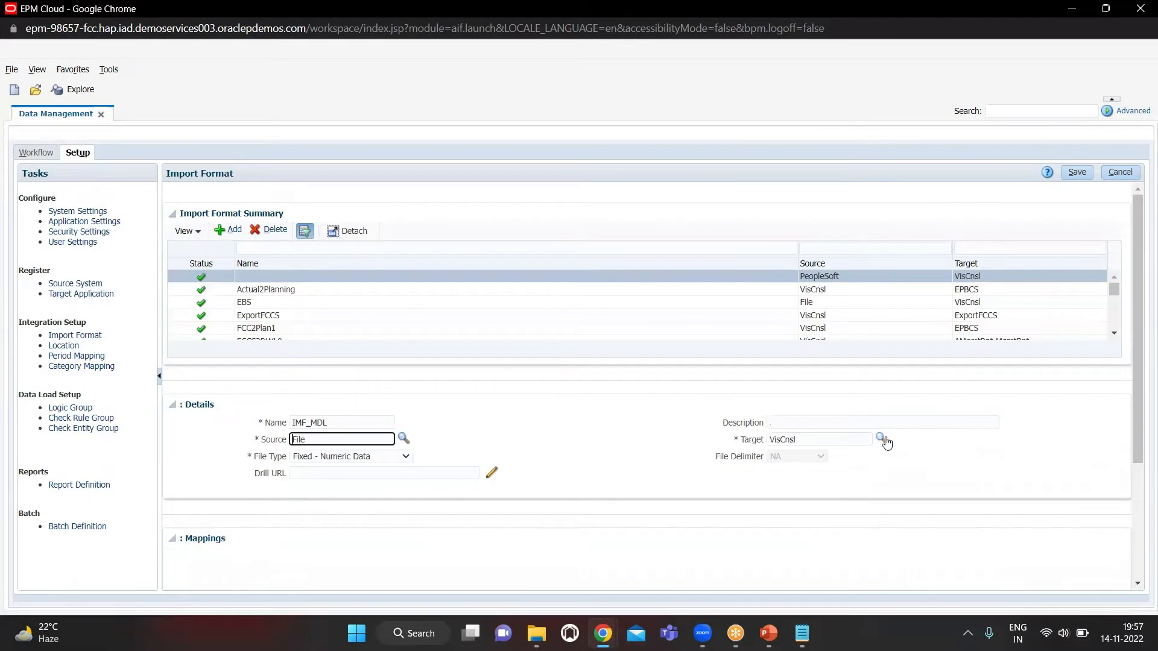
Set the import format's target to VisCnsl - Account and its file type to Delimited - All Data Type, and save it
click(884, 441)
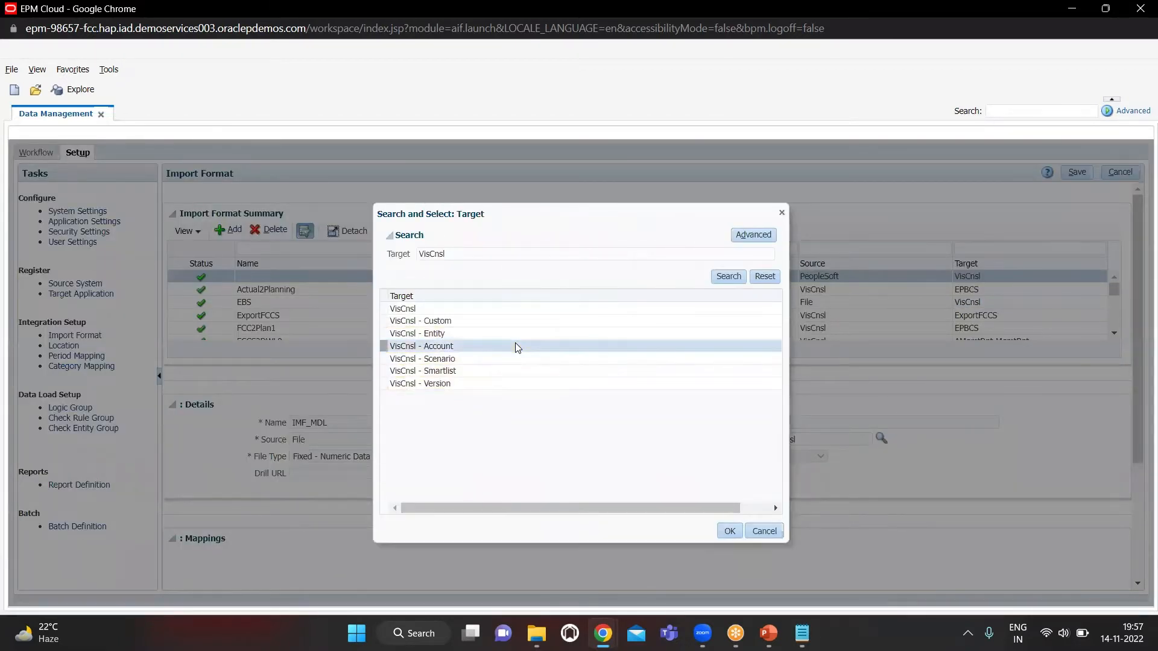
click(728, 279)
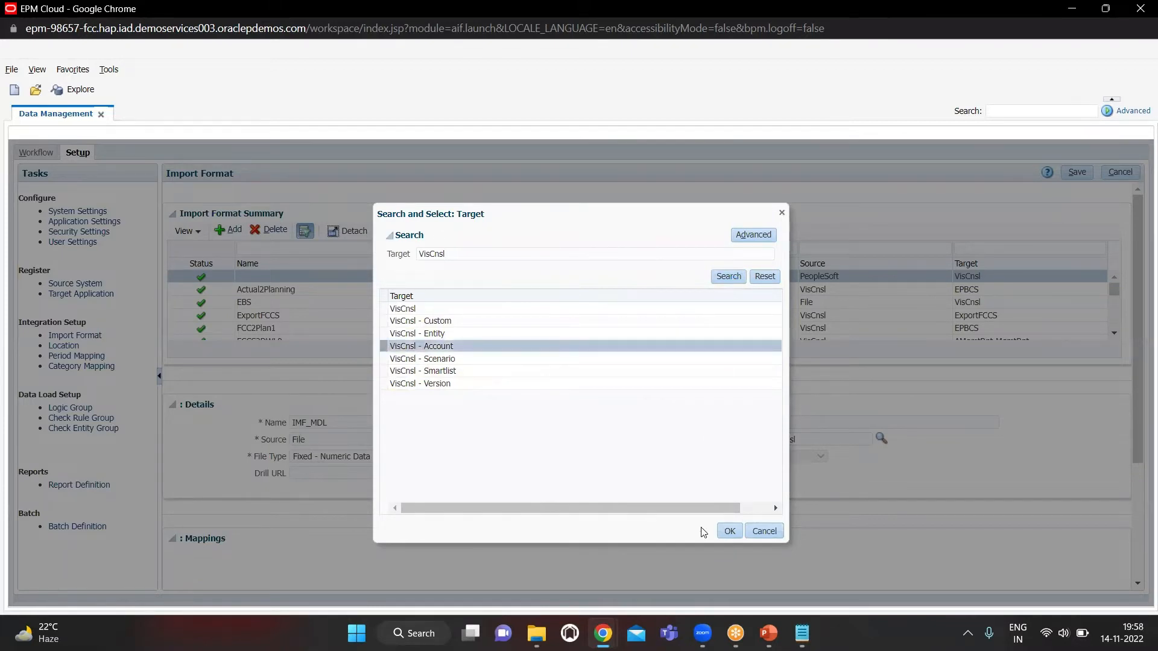
click(733, 533)
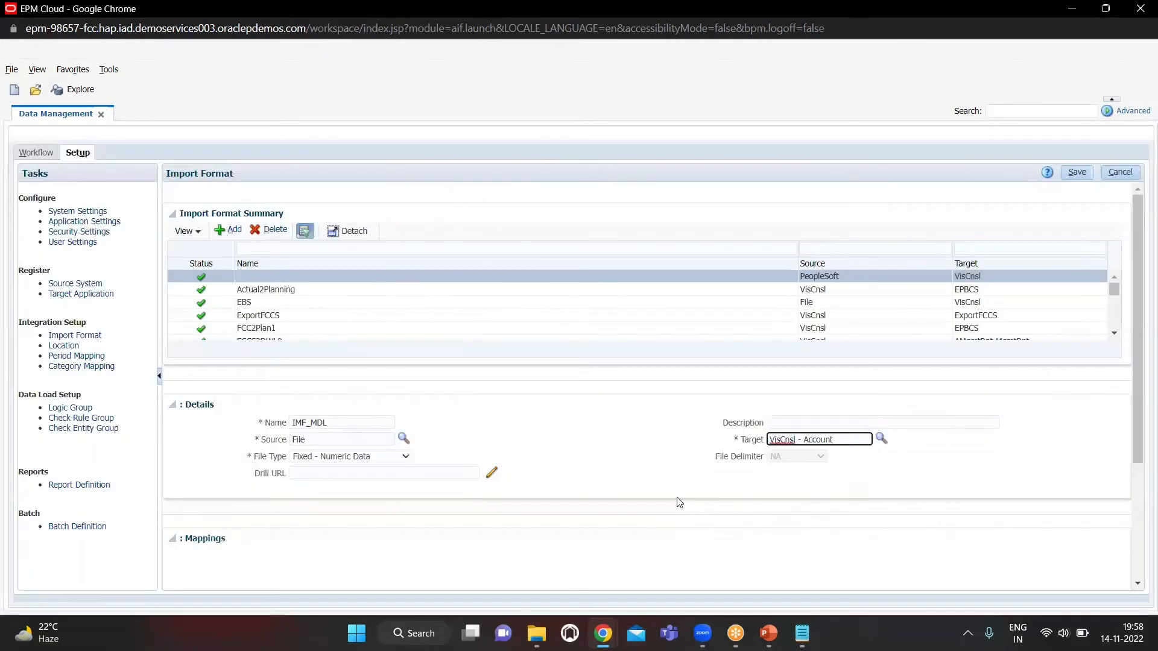
click(363, 456)
click(349, 502)
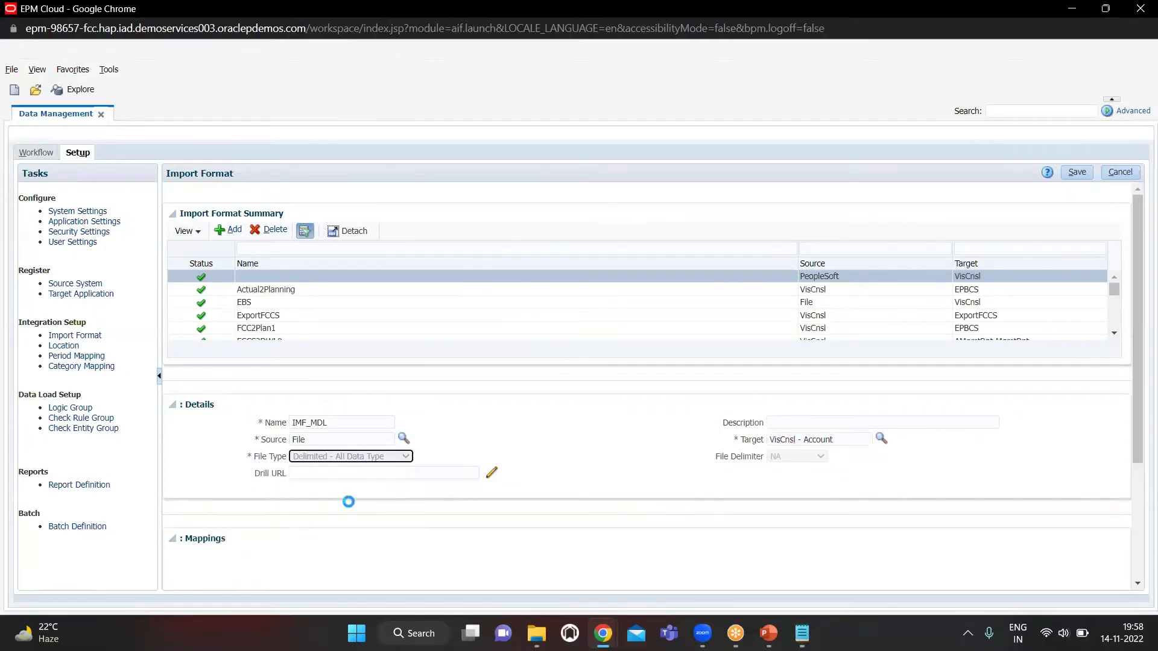
click(1079, 179)
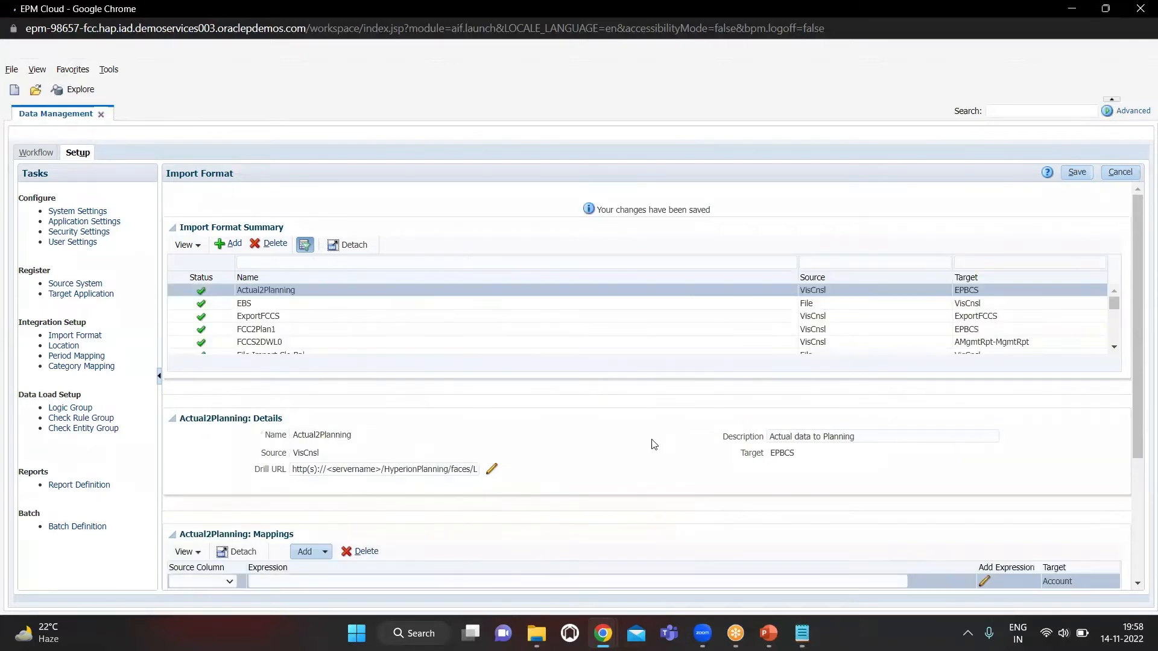
Select the IMF_MDL import format in the Import Format Summary and bring up its mappings
scroll(584, 446, down, 3)
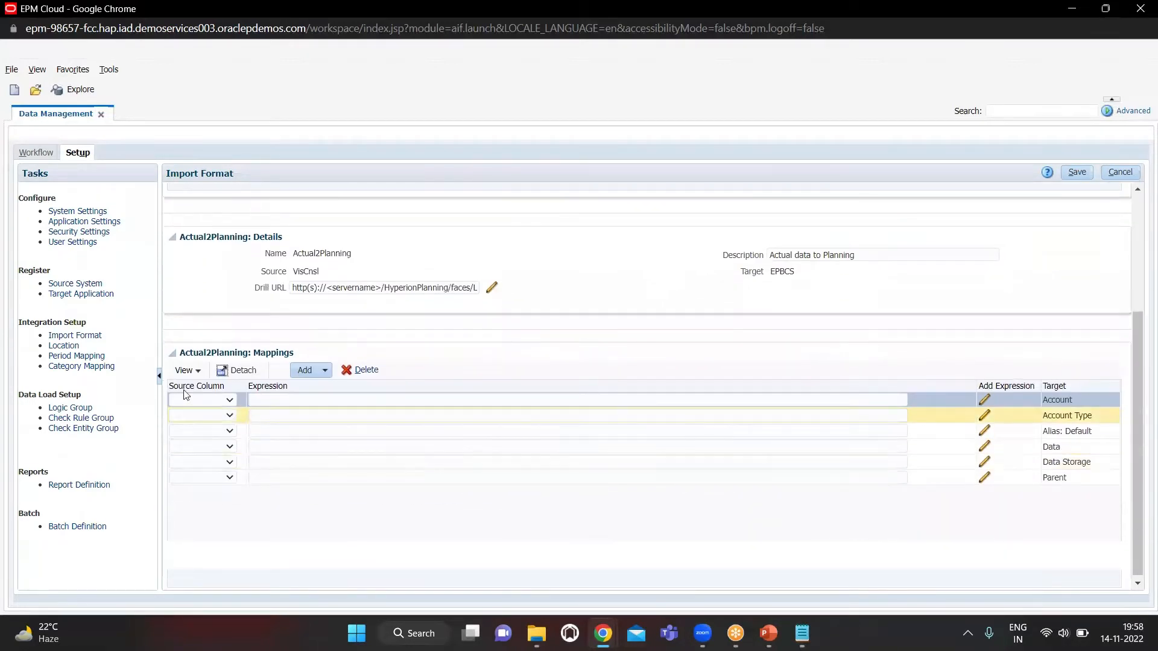
scroll(254, 403, up, 3)
scroll(281, 326, down, 3)
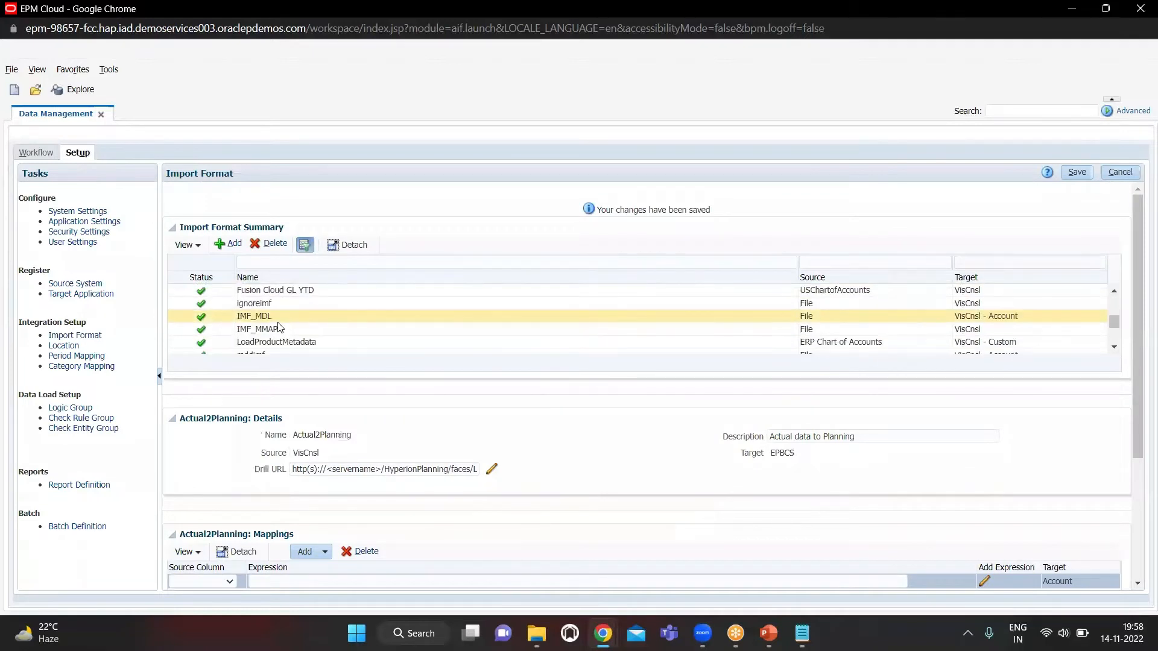
scroll(284, 330, down, 1)
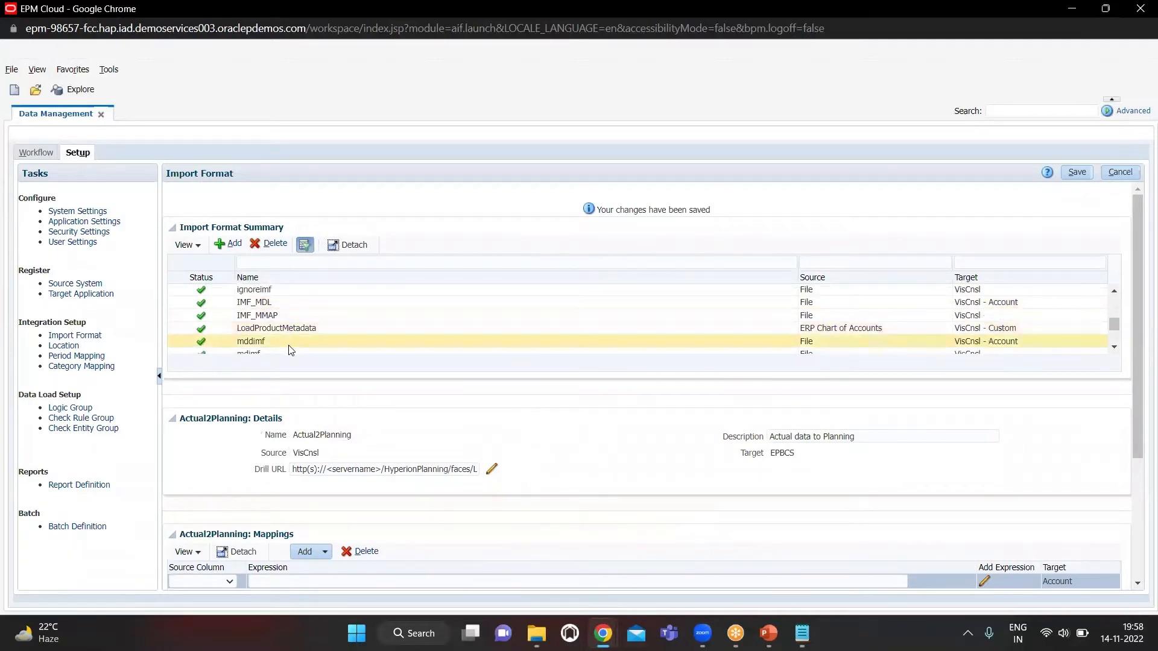
scroll(290, 344, down, 1)
scroll(297, 328, down, 5)
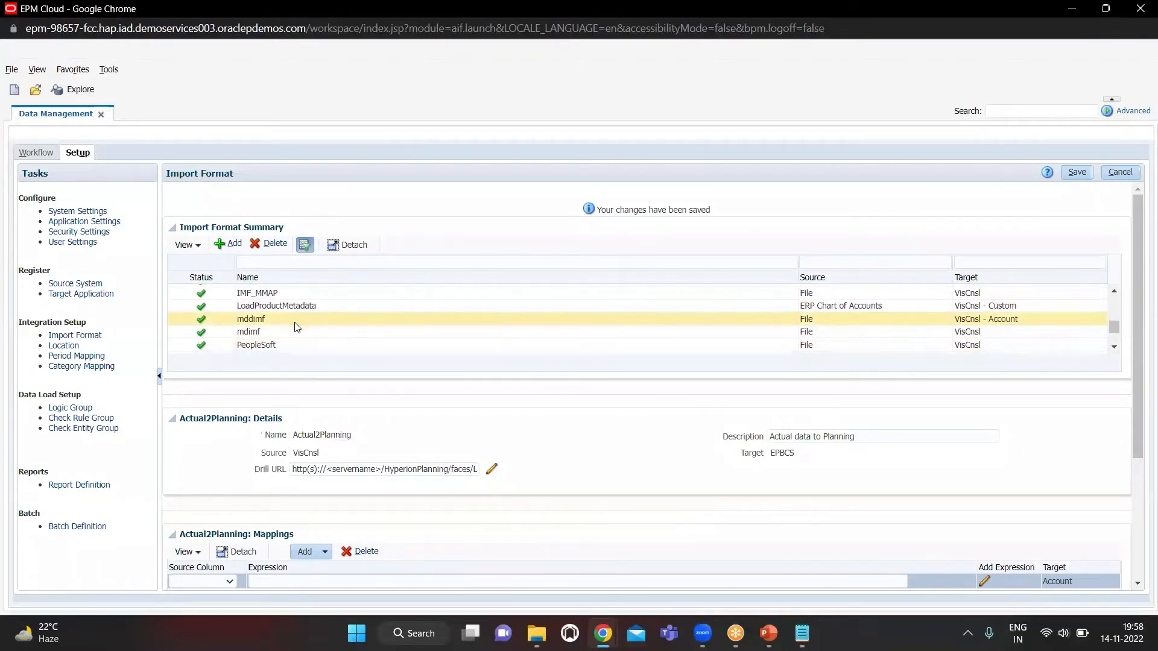
scroll(296, 327, up, 10)
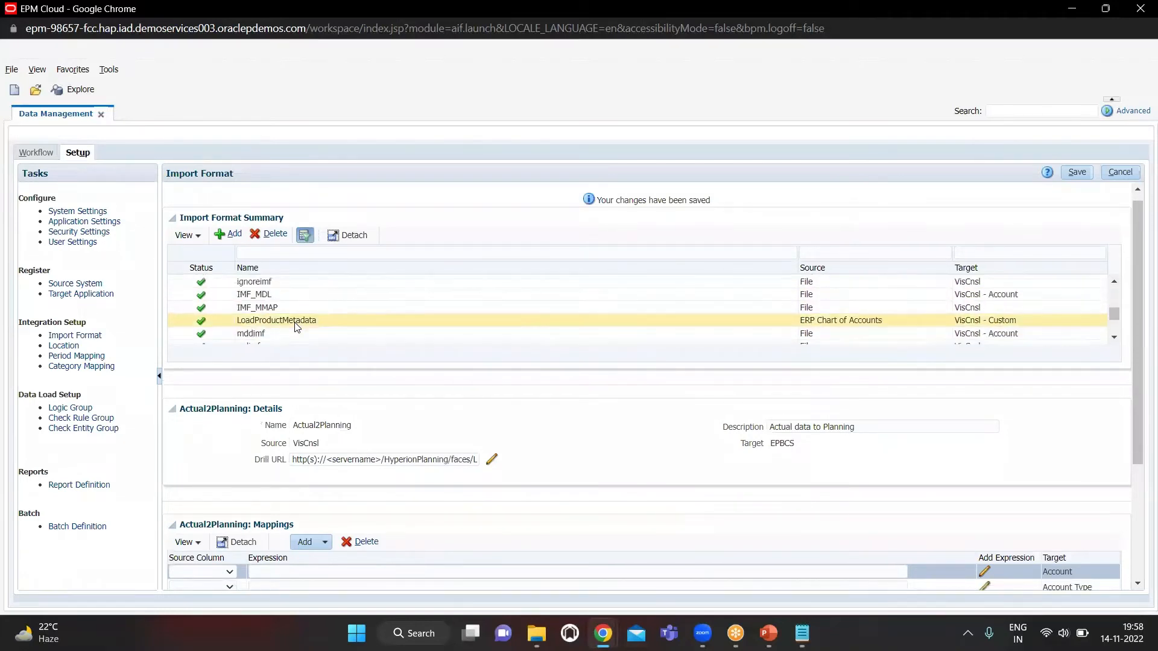
scroll(296, 324, up, 3)
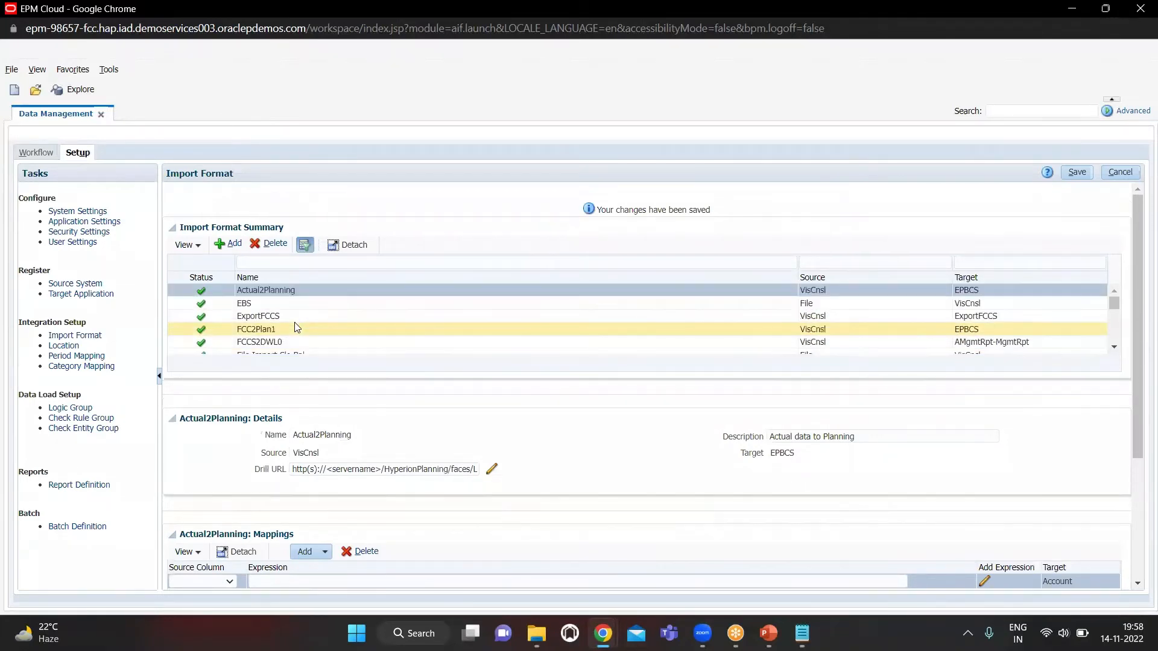
scroll(296, 324, down, 6)
scroll(296, 324, down, 3)
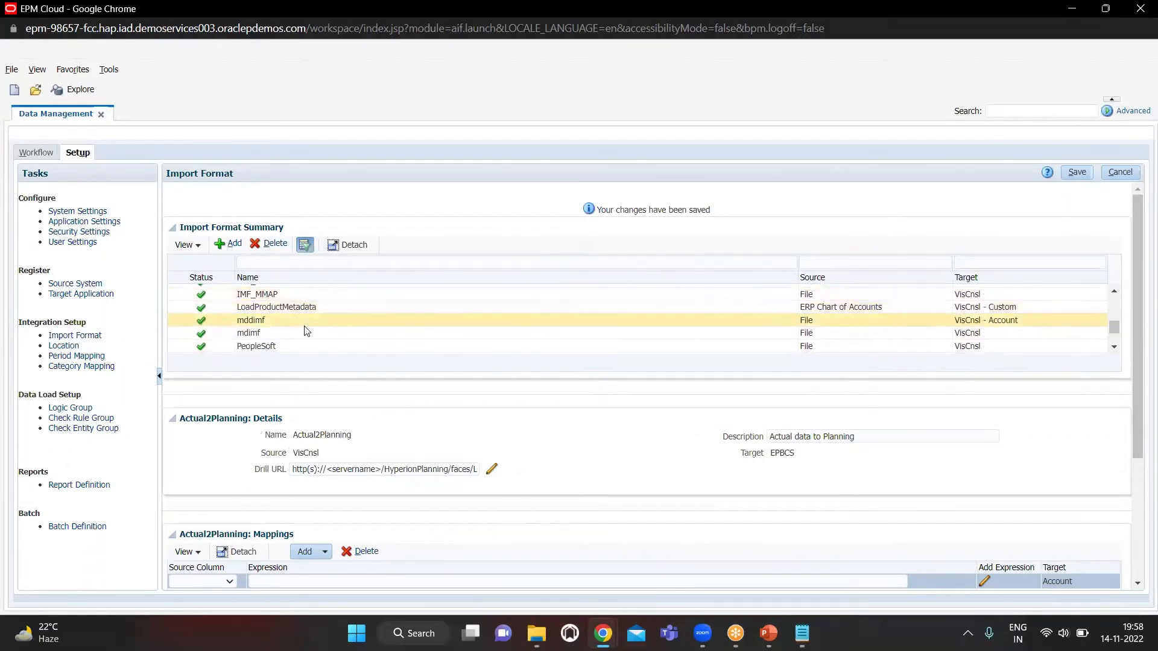
scroll(298, 322, down, 5)
scroll(306, 330, up, 6)
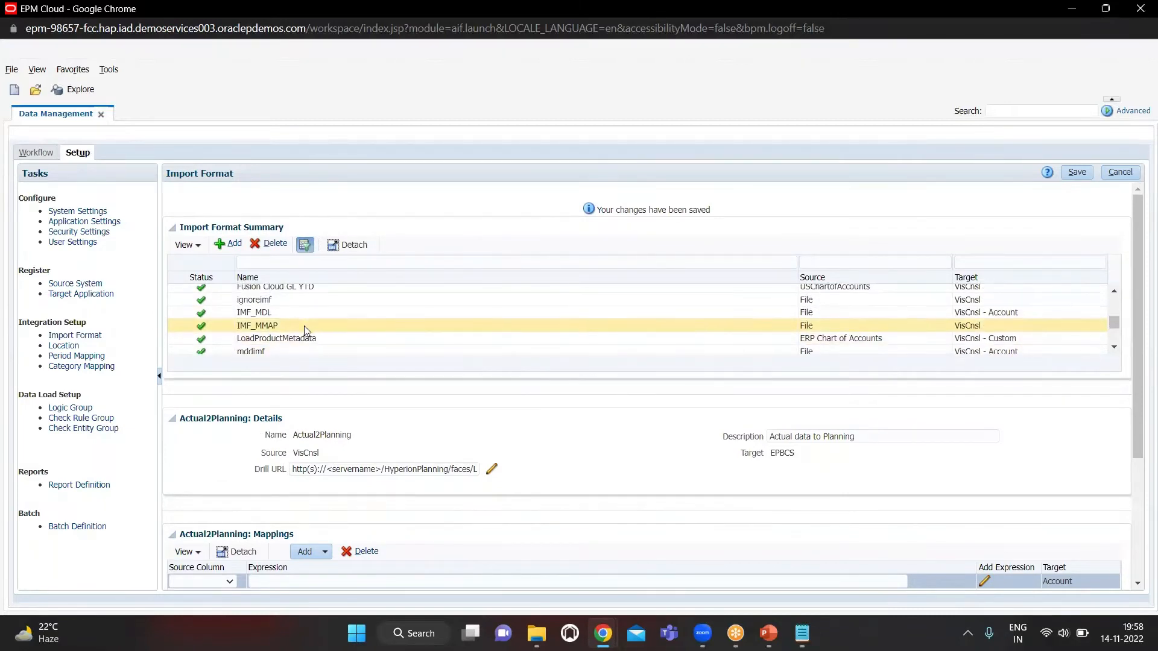
click(305, 312)
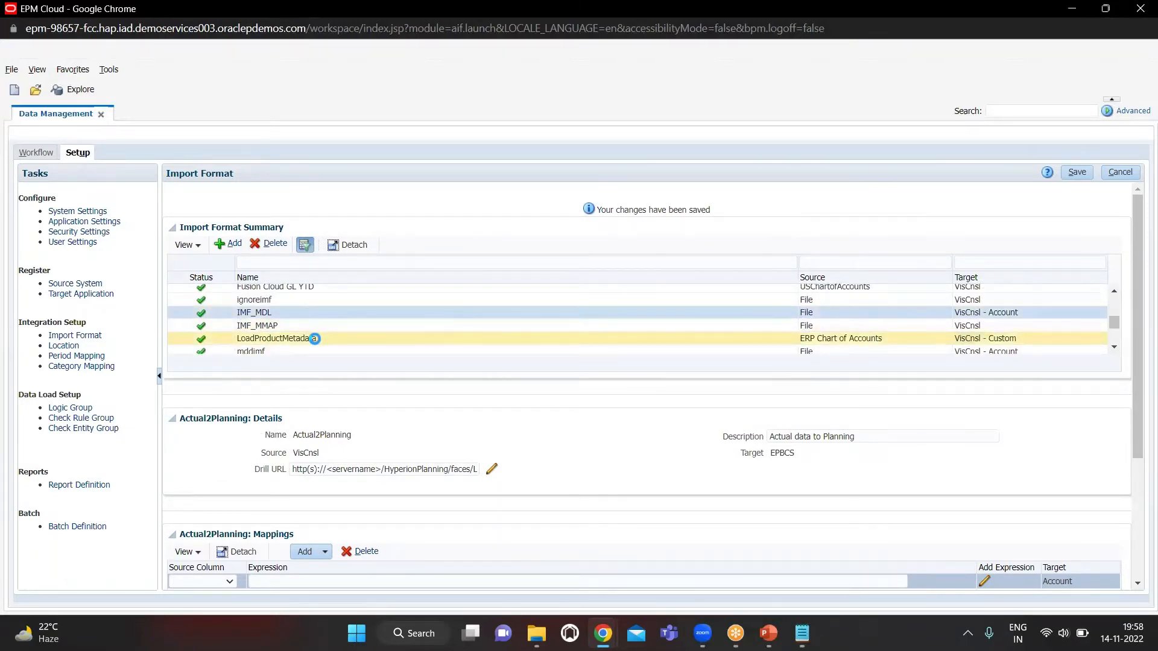
scroll(419, 470, down, 4)
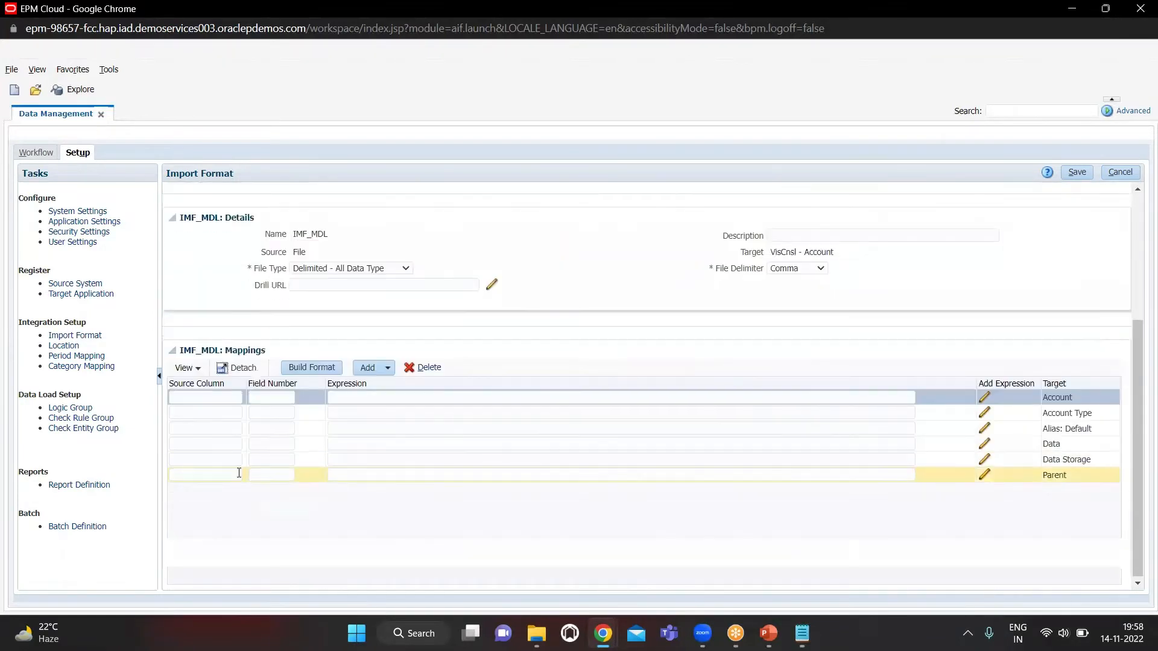
Map source column Account with field number 2 to the Account target of IMF_MDL
click(206, 397)
text(Acc)
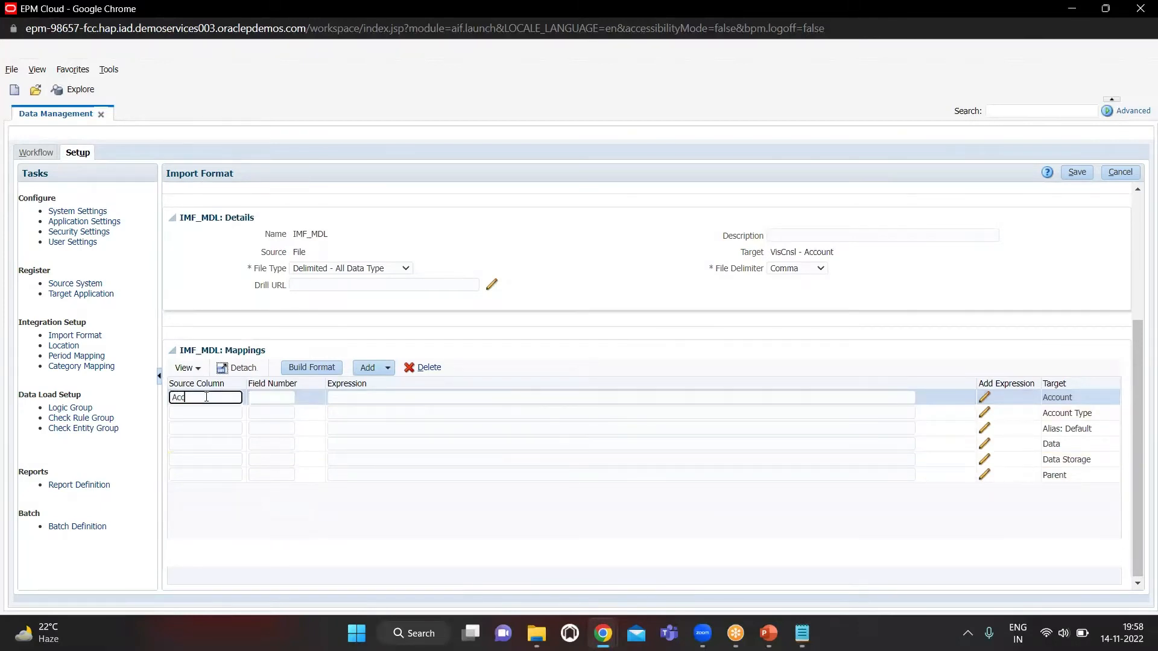
text(ount)
key(Tab)
key(Tab)
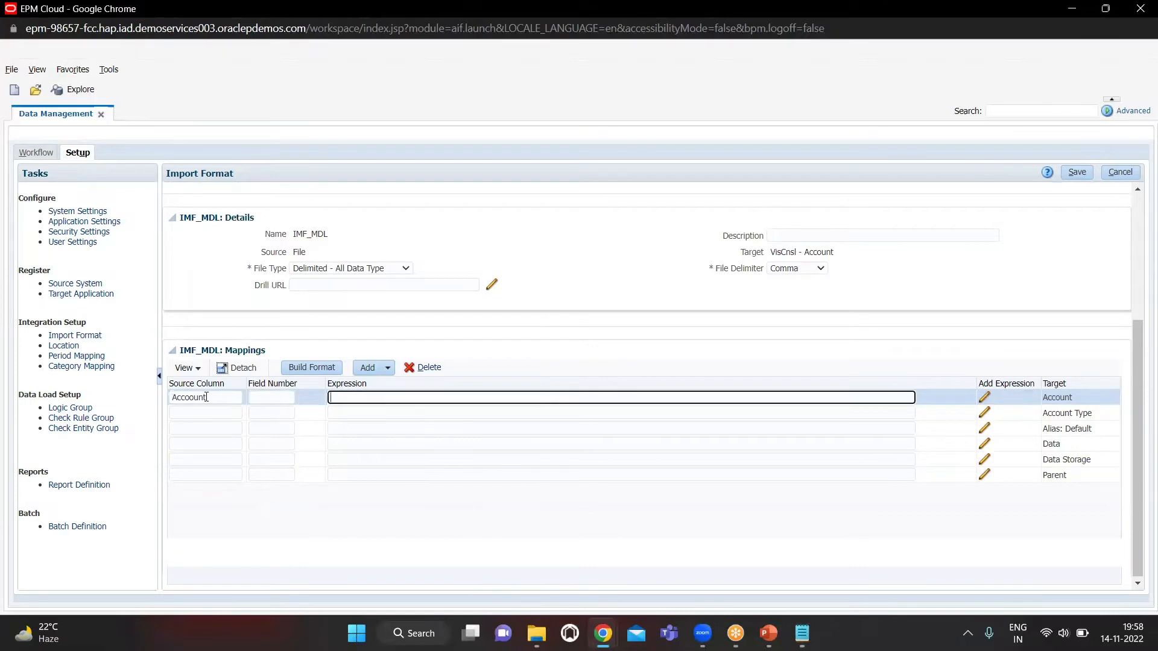
key(shift+Tab)
key(shift+Tab)
key(Right)
key(Left)
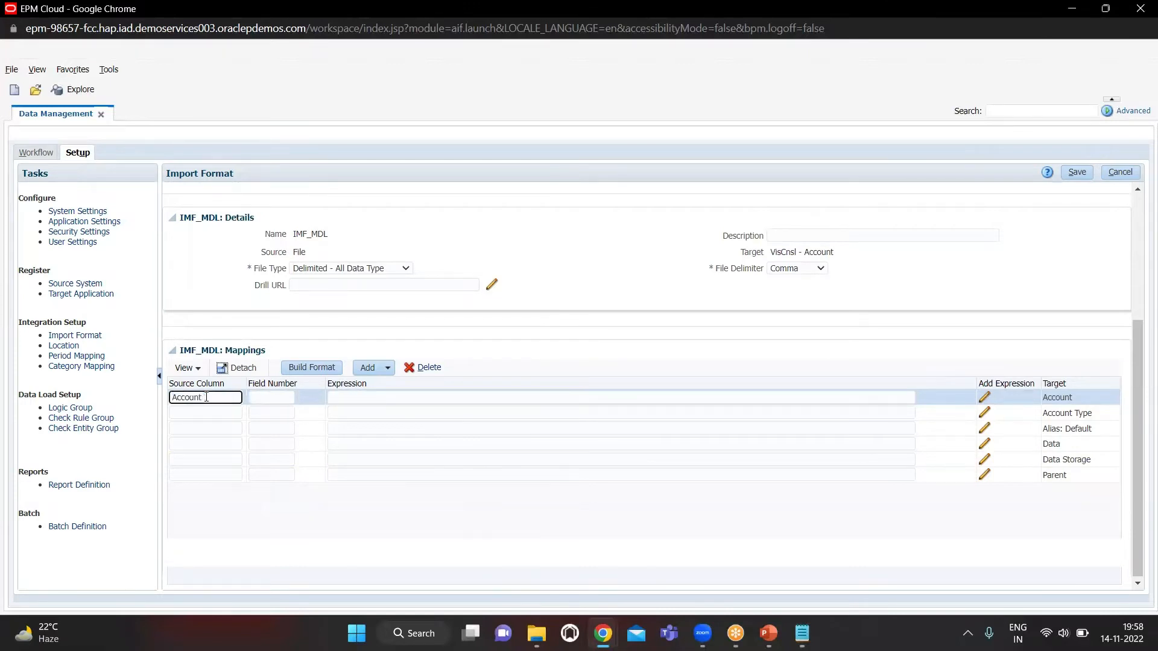
key(Tab)
Map source column Account Type with field number 4 to the Account Type target, checking the field order in METADATA_DM.txt in Notepad
key(Tab)
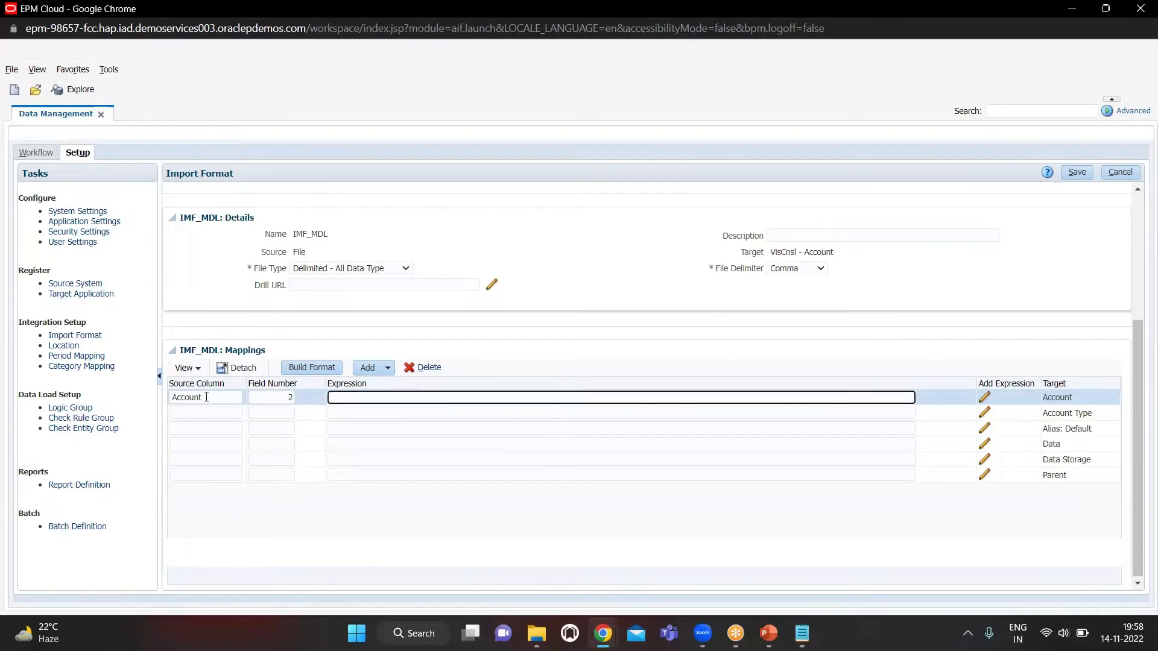
key(Tab)
key(Tab)
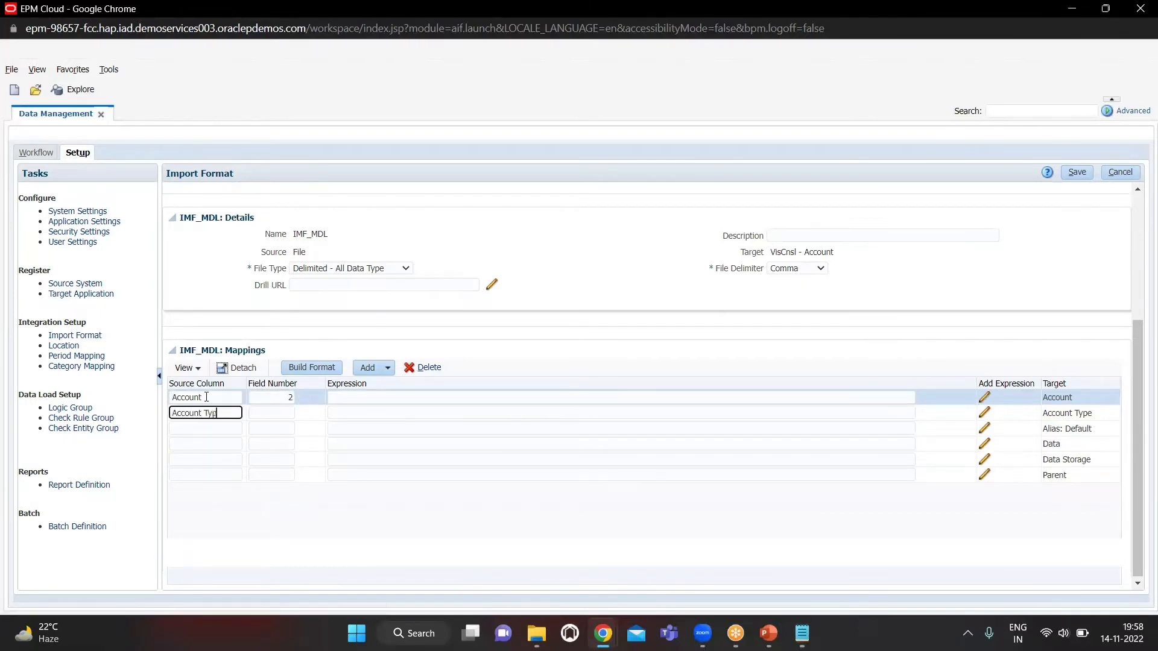
key(Tab)
key(alt+Tab)
key(alt+Tab)
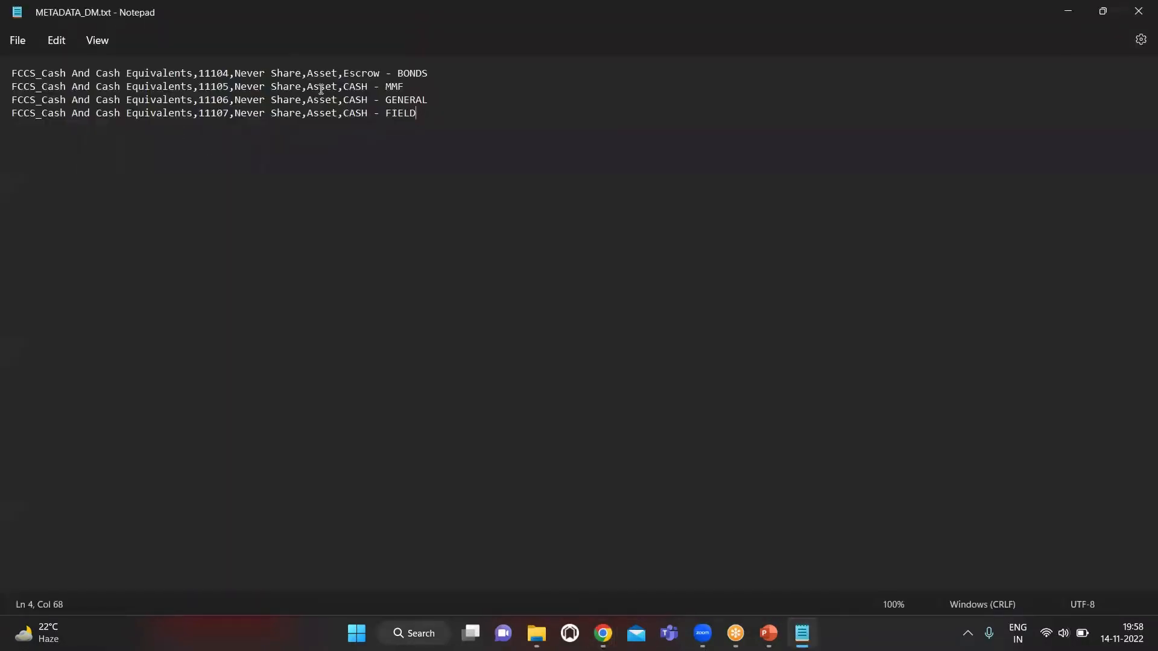
key(alt+Tab)
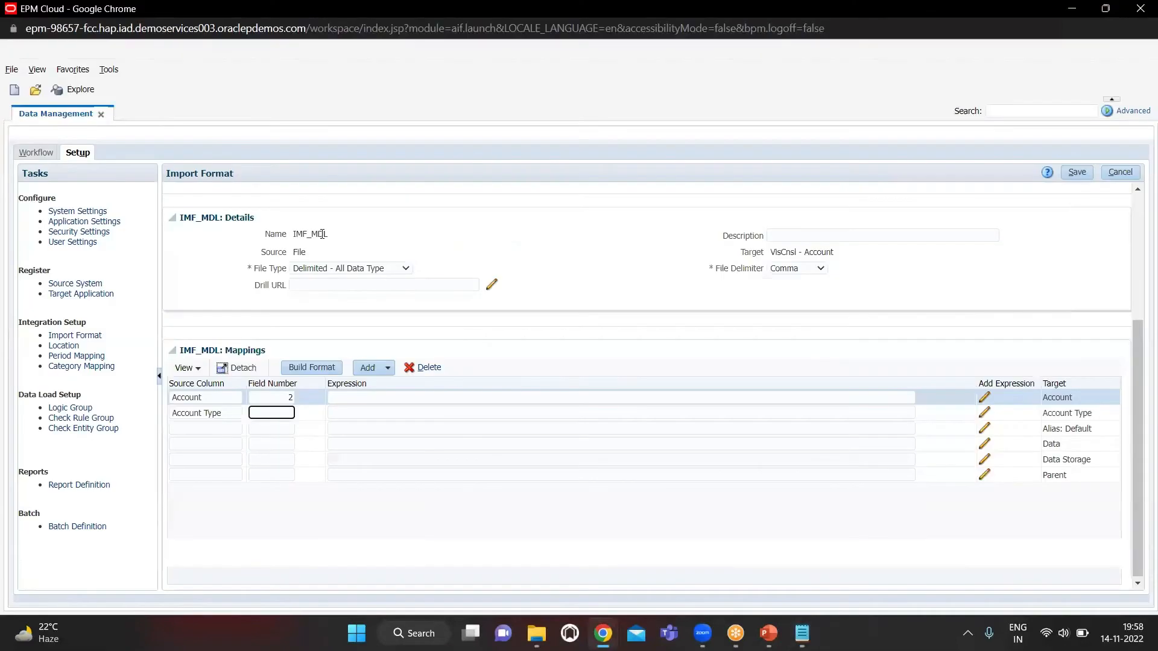
text(4)
key(Tab)
key(Tab)
key(Tab)
Copy the target name Alias: Default into its source column and set its field number to 5
click(1097, 430)
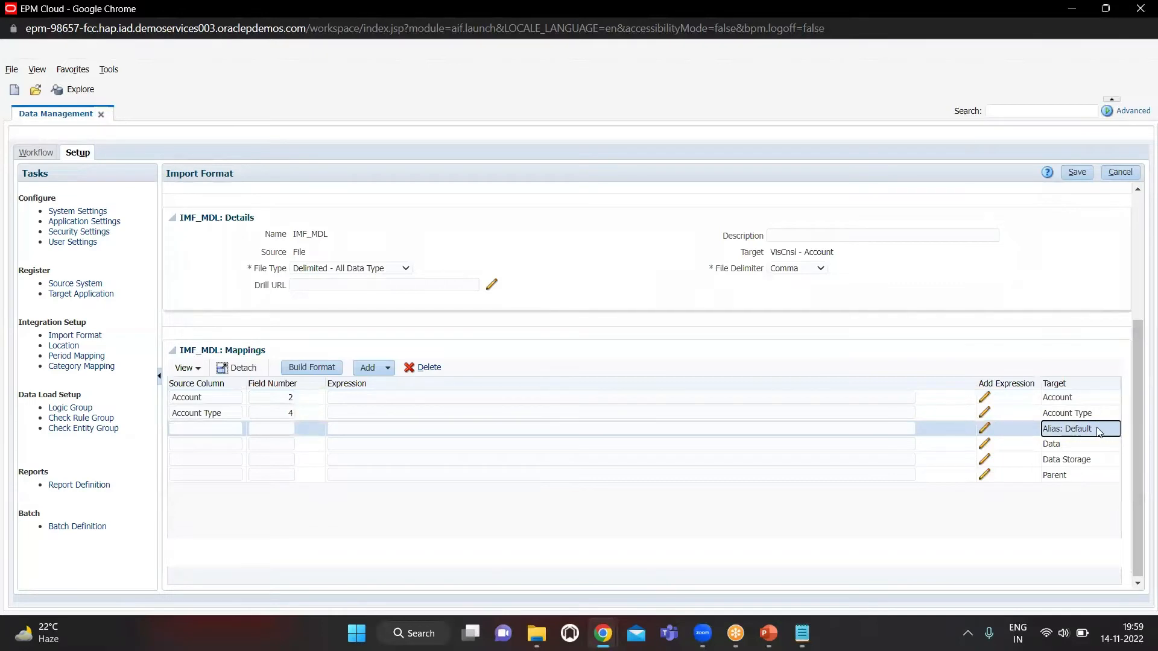
drag(1093, 430, 1051, 431)
click(234, 429)
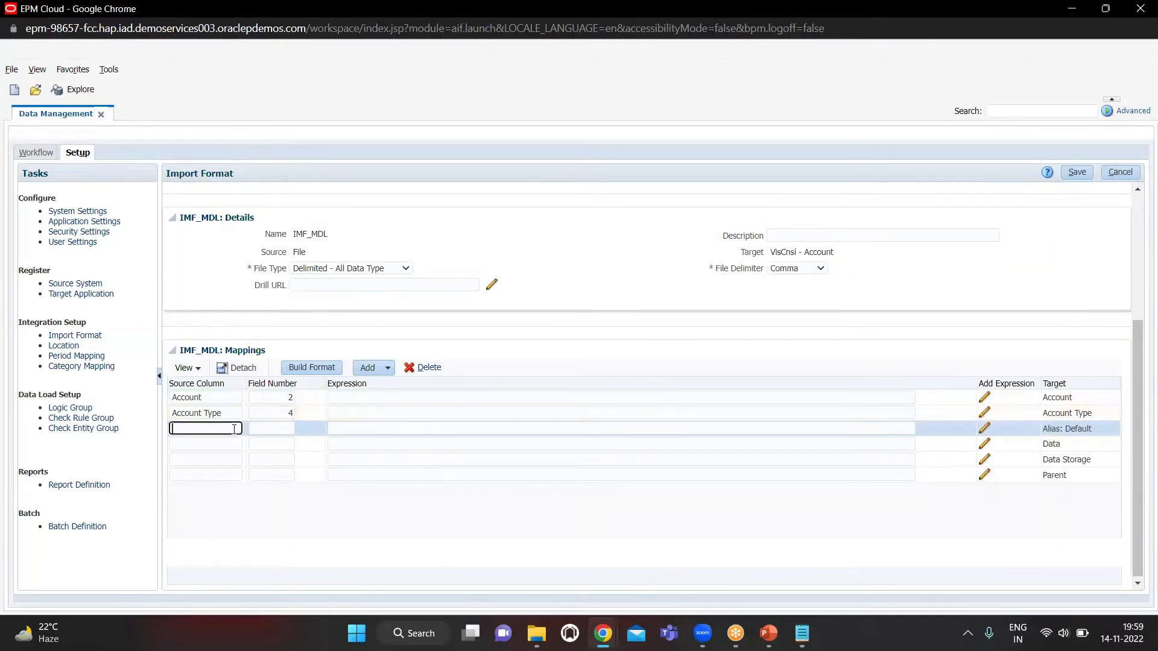
text(Alias: Default)
key(Tab)
key(shift+Tab)
key(Left)
key(Tab)
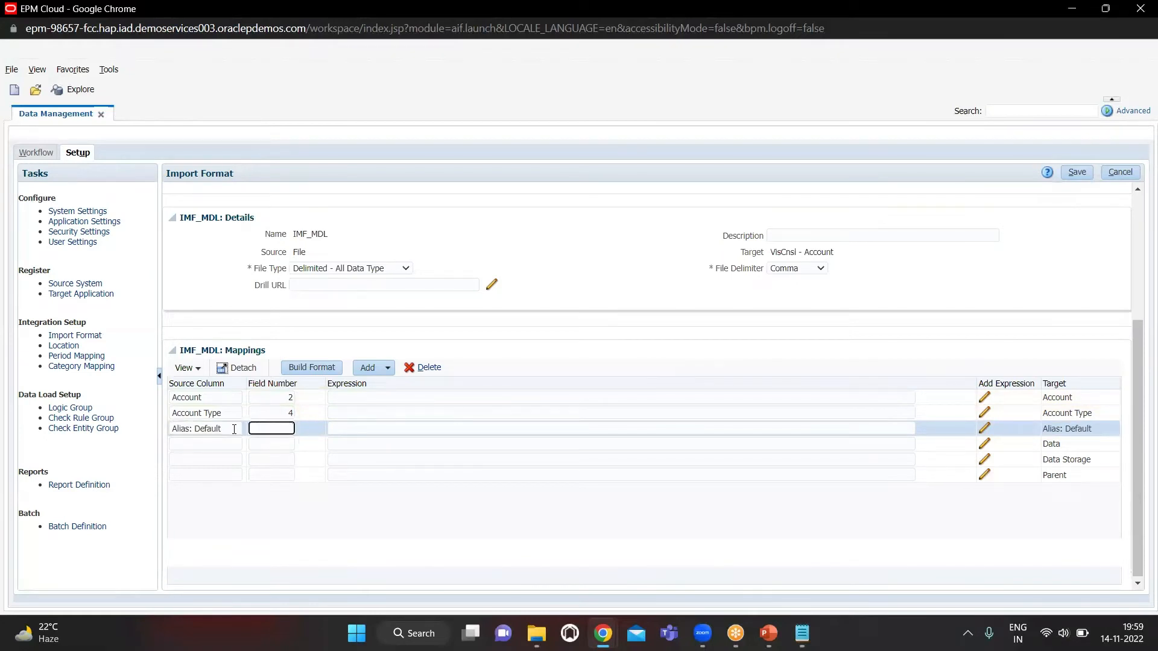
key(Tab)
key(Tab)
key(Tab)
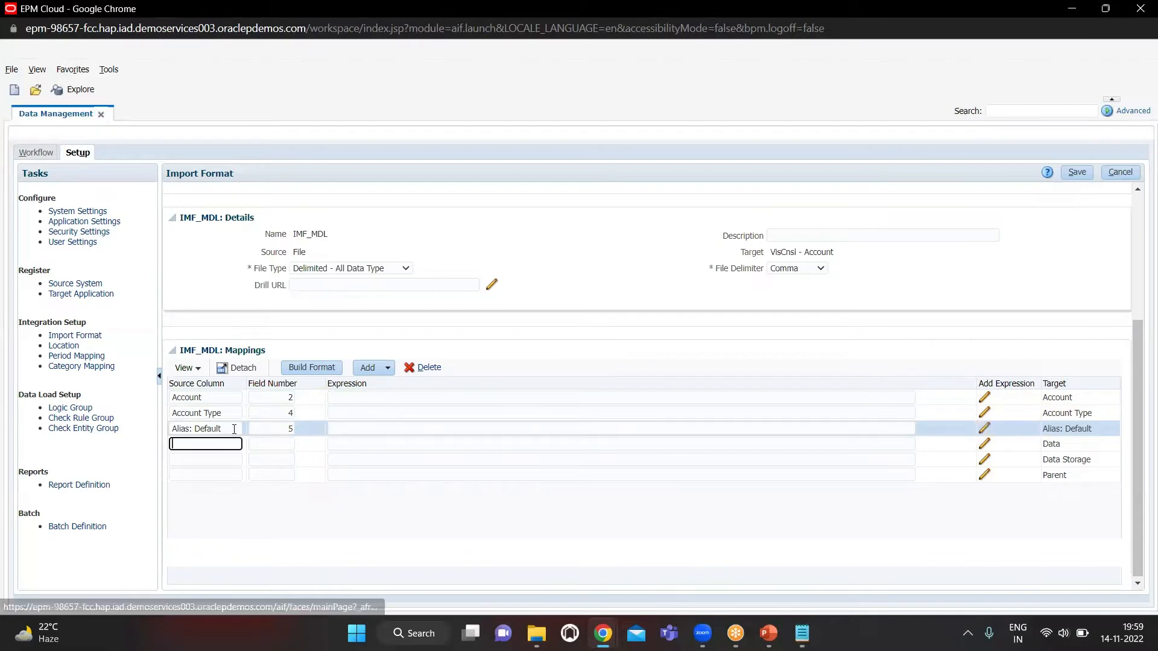
Map source column Data with field number 5 to the Data target
key(Tab)
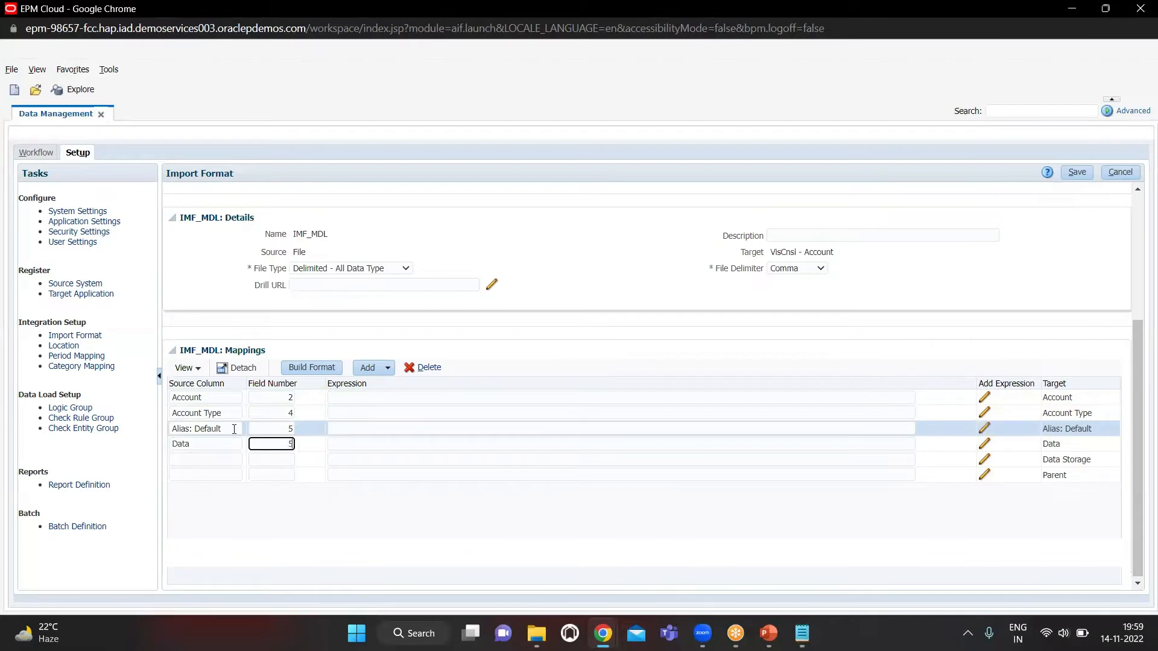
key(Tab)
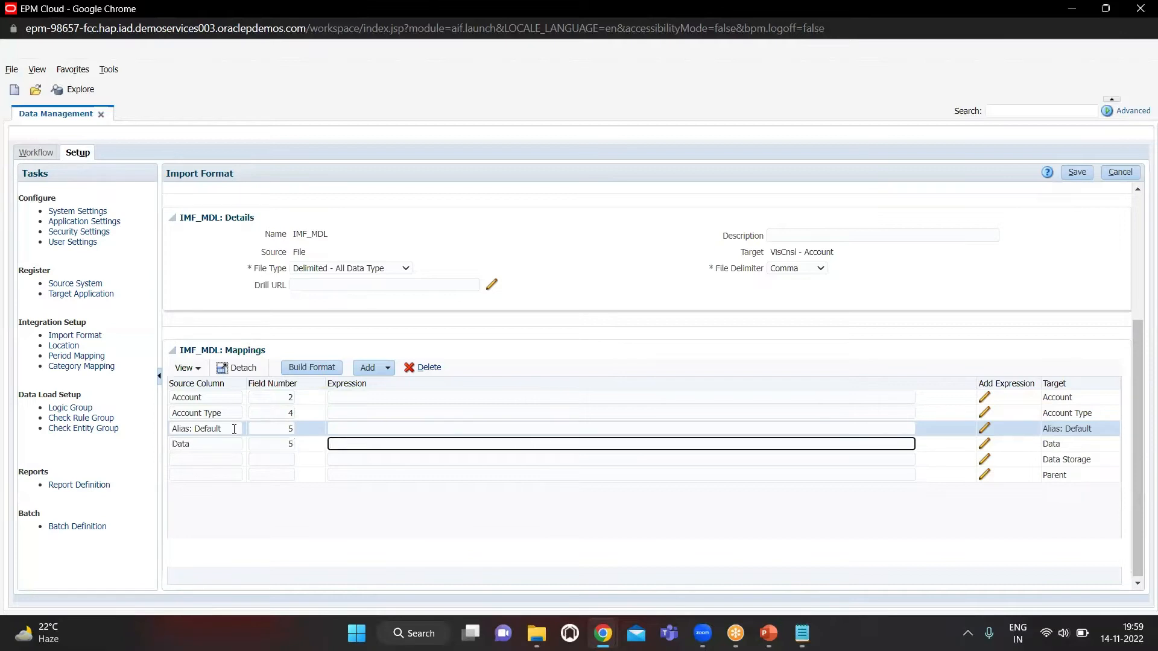
key(Tab)
key(Tab)
key(Tab)
Map source column "Data Strorage" with field number 3 to the Data Storage target, checking the field order in METADATA_DM.txt in Notepad
key(shift+Tab)
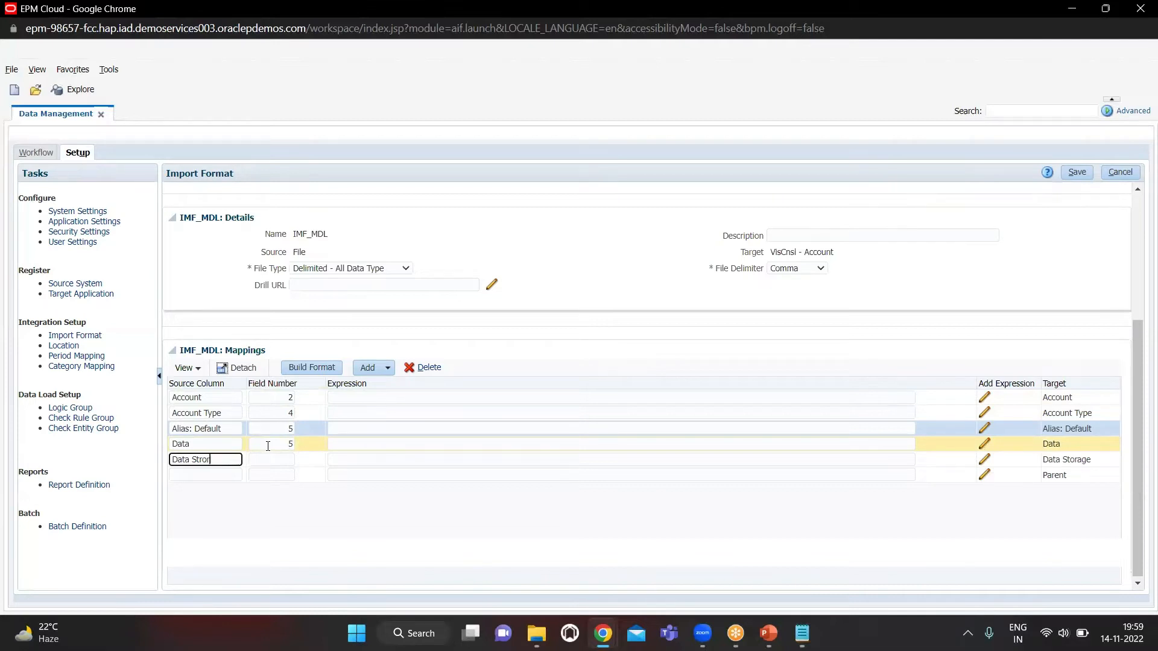
text(Data Strorage)
key(Tab)
key(alt+Tab)
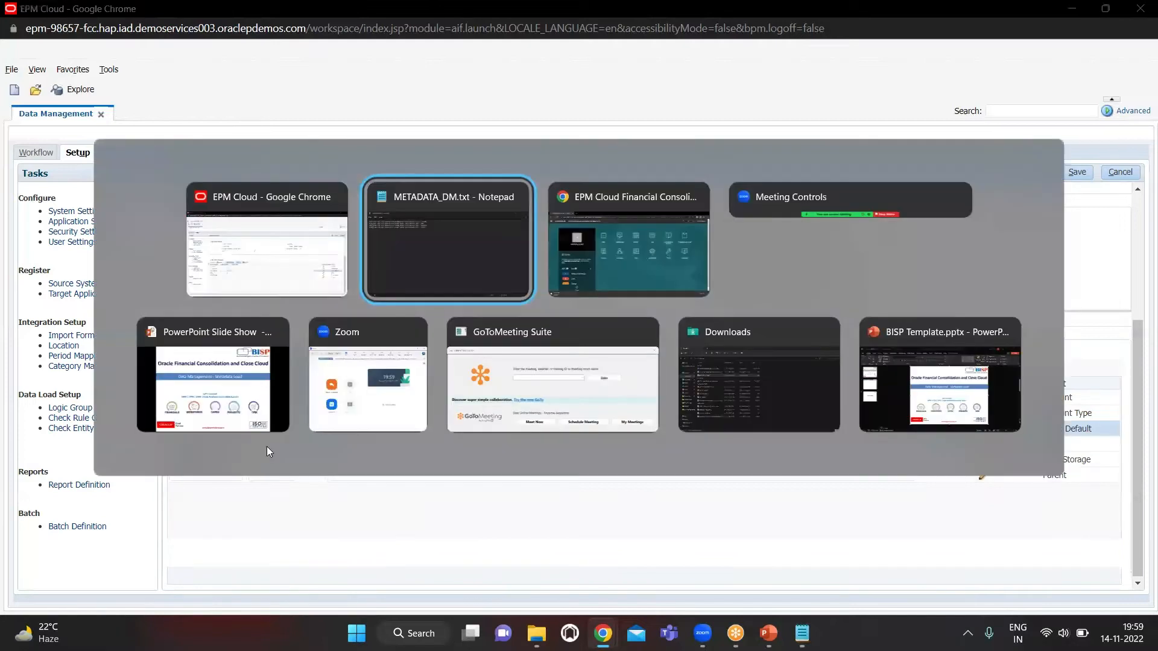
key(alt+Tab)
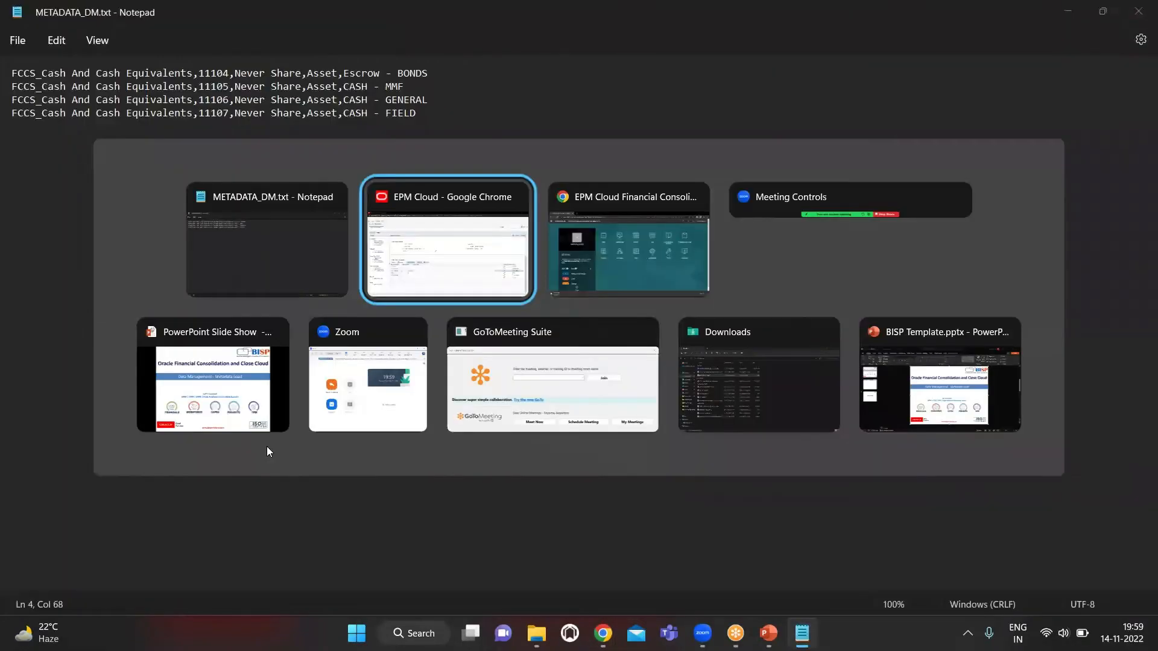
text(3)
key(Tab)
key(Tab)
Enter Parent as the source column for the Parent target and save the import format
key(Tab)
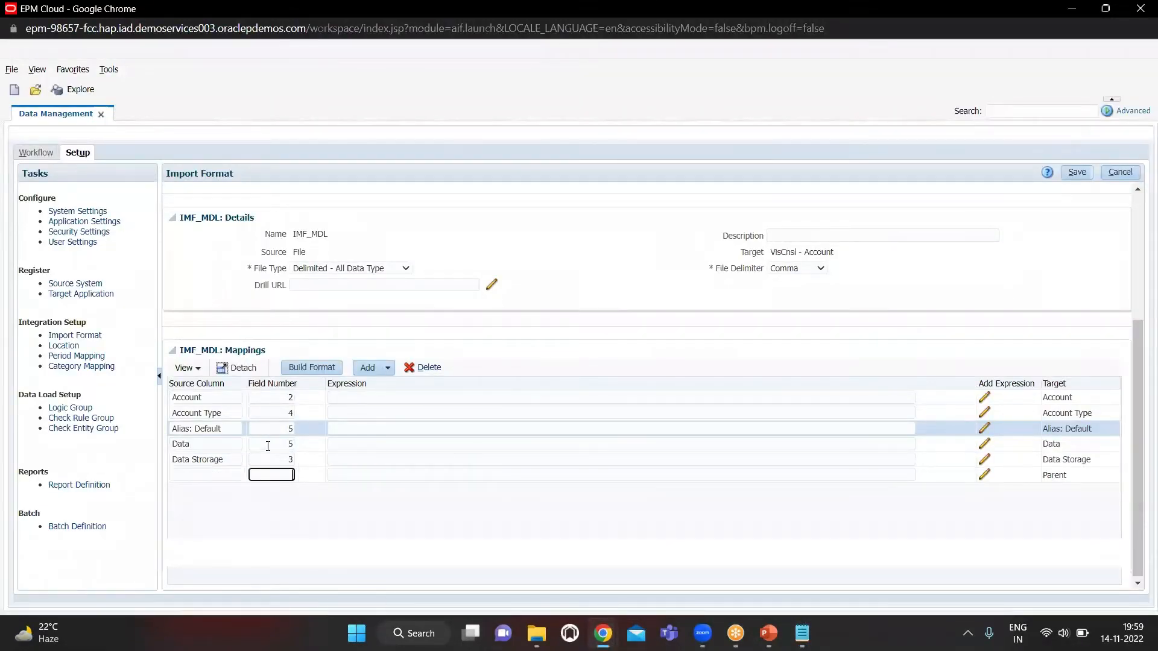
text(Parent)
key(Tab)
click(1077, 173)
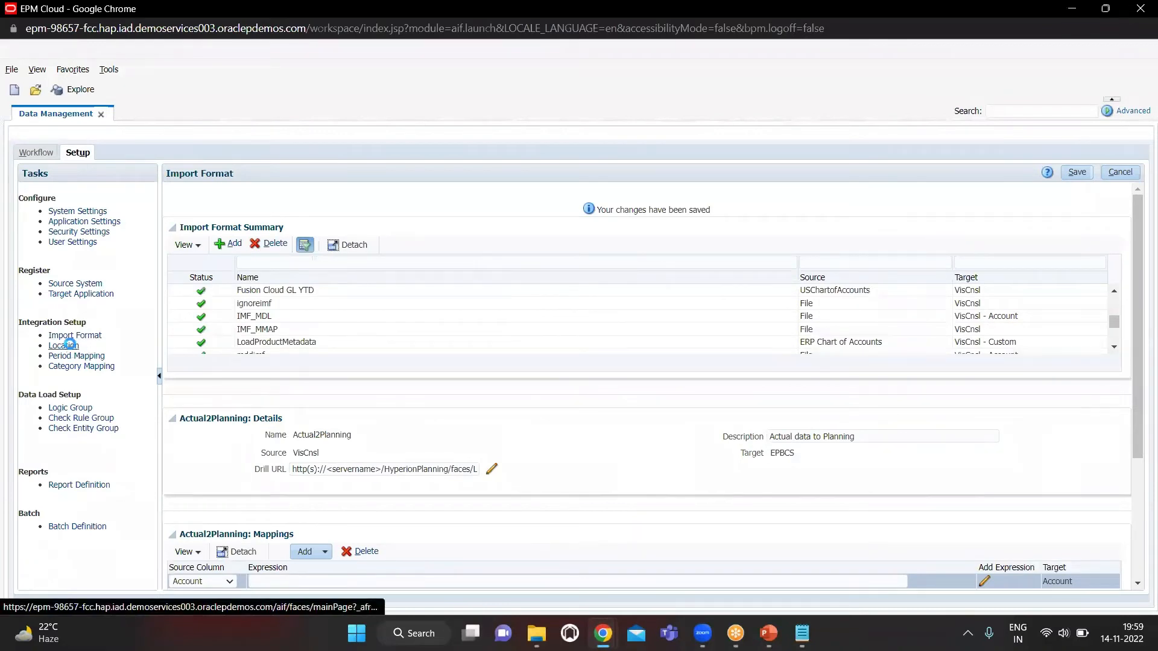
Add a new location named LOC_MDL in the Location setup
click(70, 345)
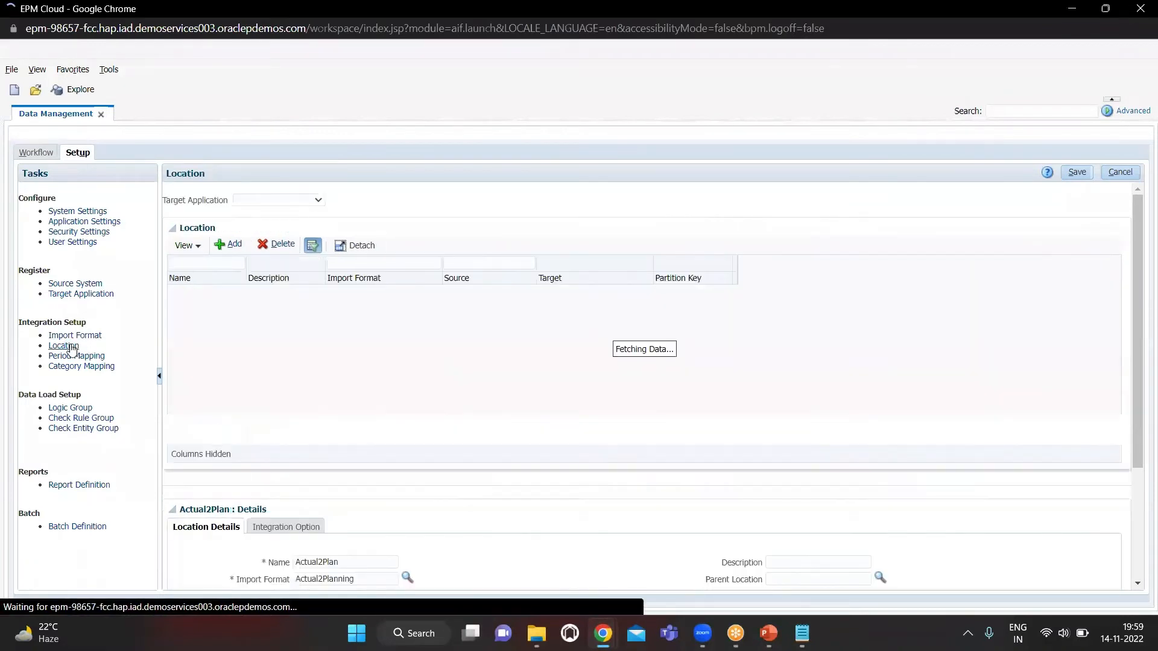
click(226, 247)
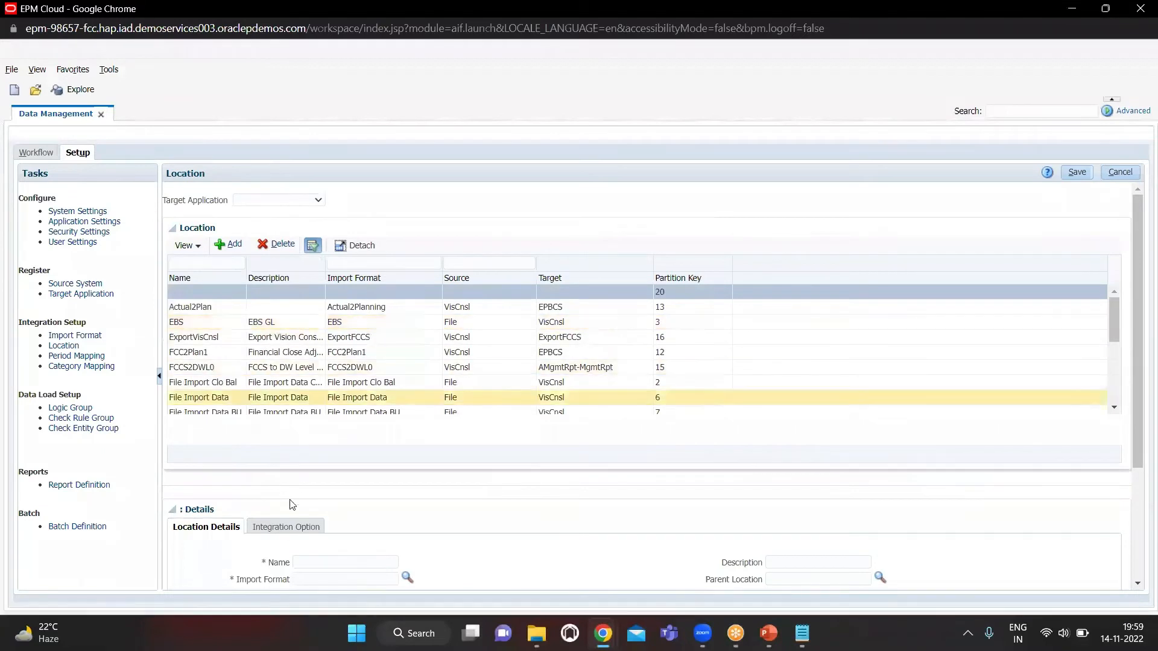
scroll(292, 505, down, 1)
click(344, 520)
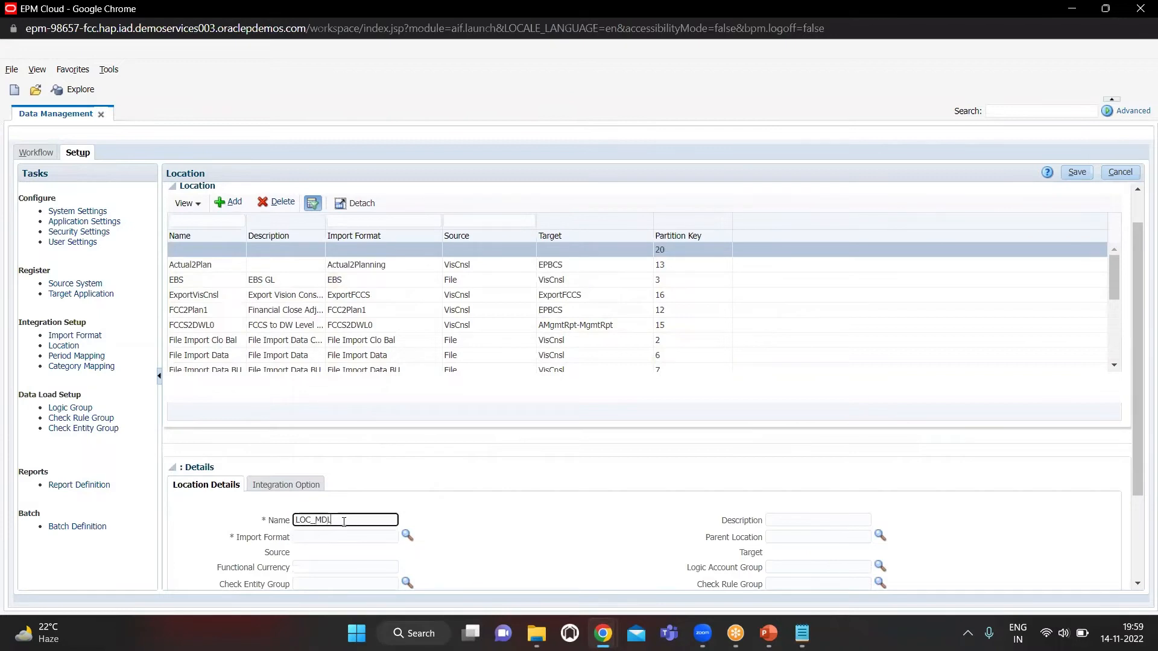
Assign the import format IMF_MDL to the LOC_MDL location
click(407, 535)
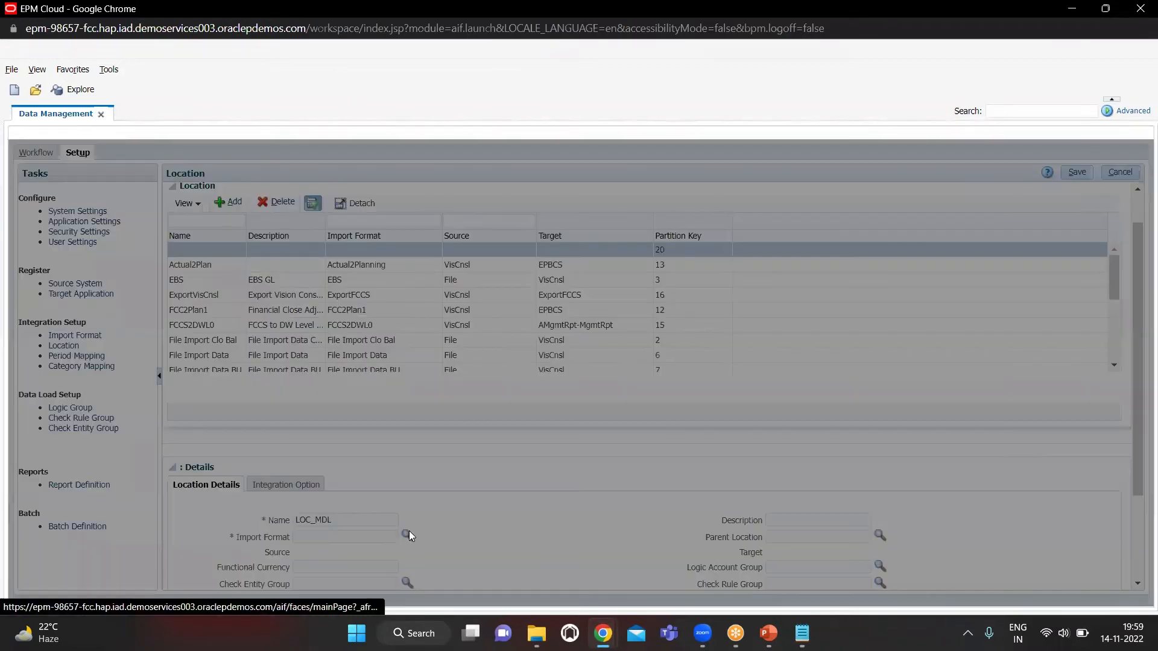
scroll(561, 411, down, 1)
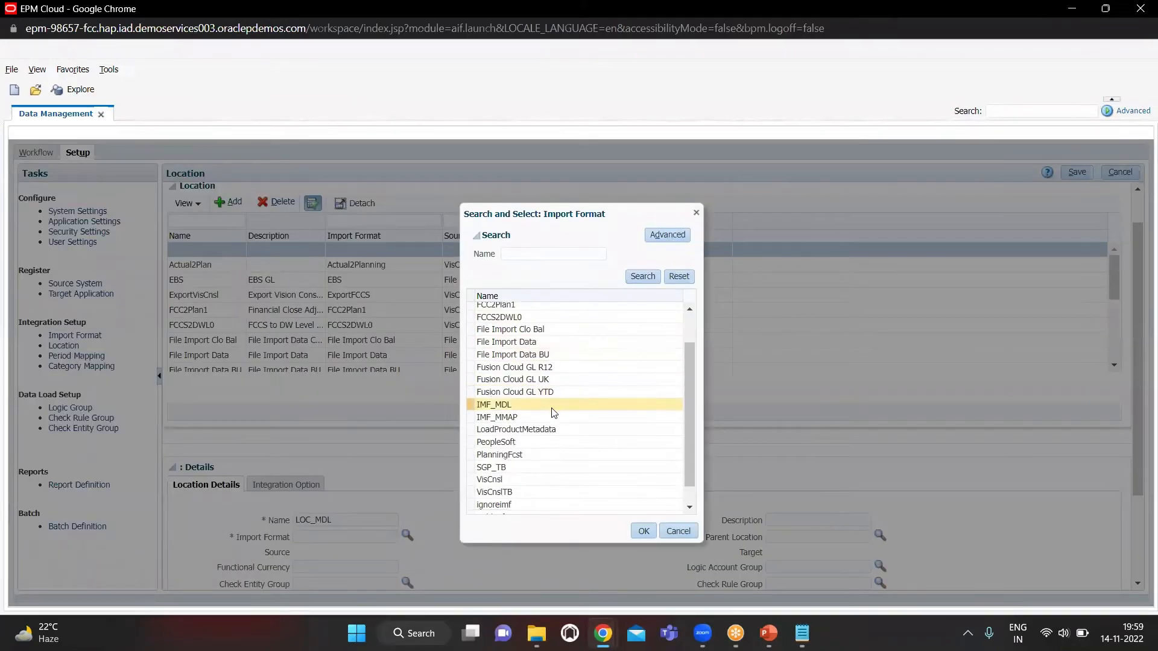
click(553, 410)
click(652, 531)
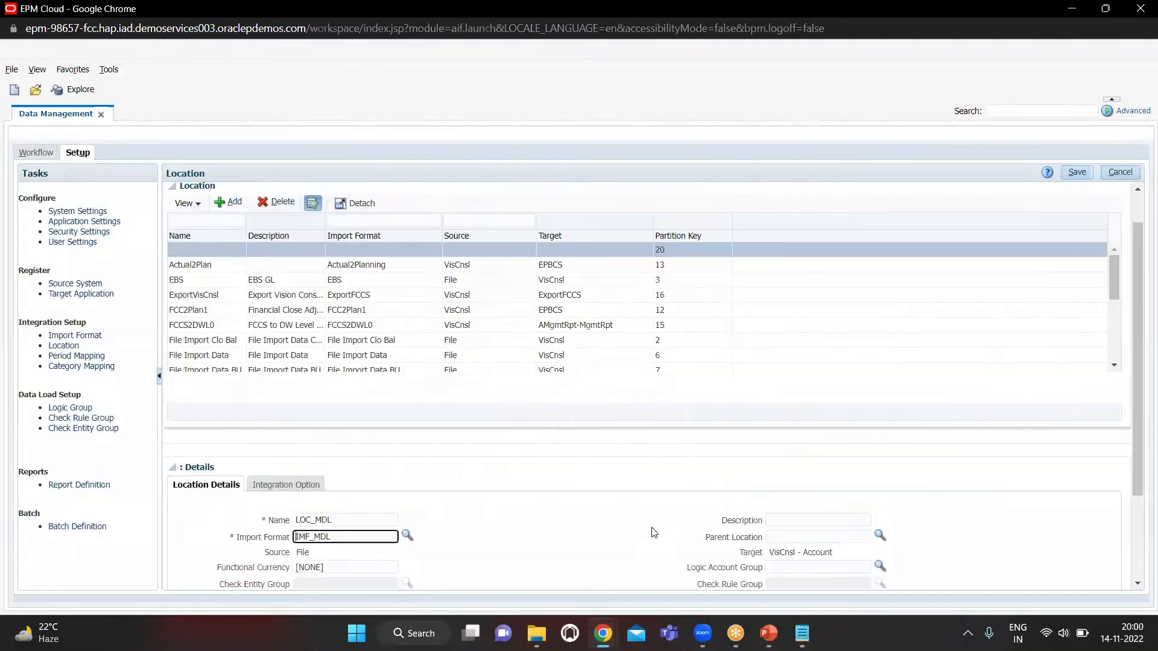
scroll(348, 464, down, 3)
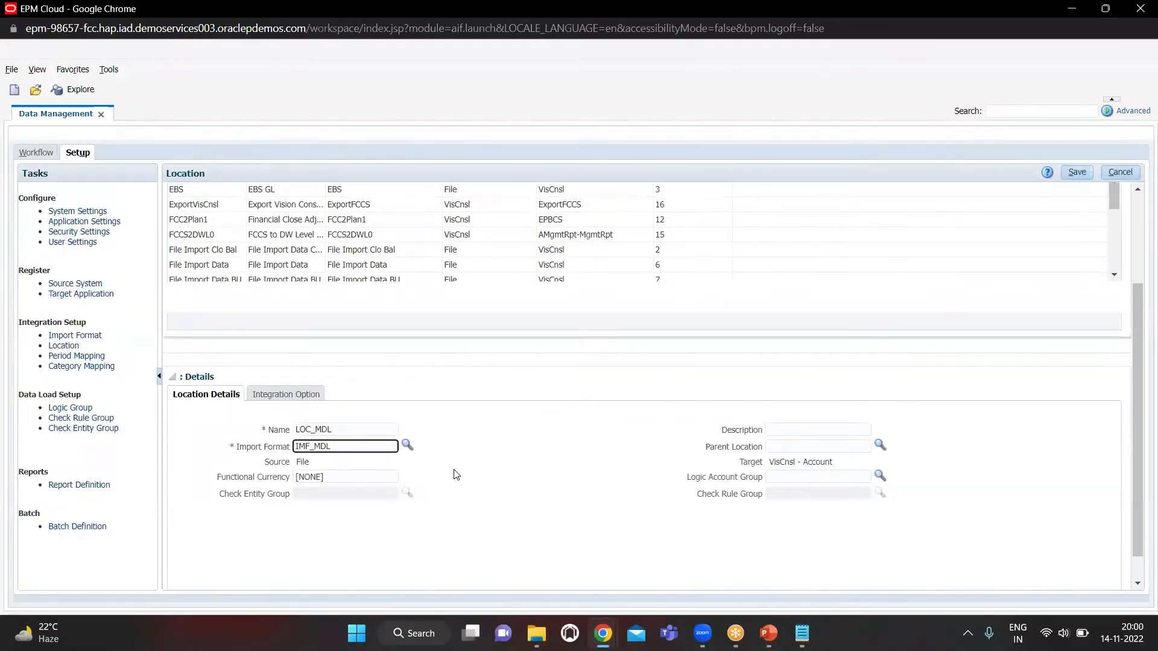
Save the LOC_MDL location and open the Data Load Mapping task in the workflow
scroll(657, 465, up, 2)
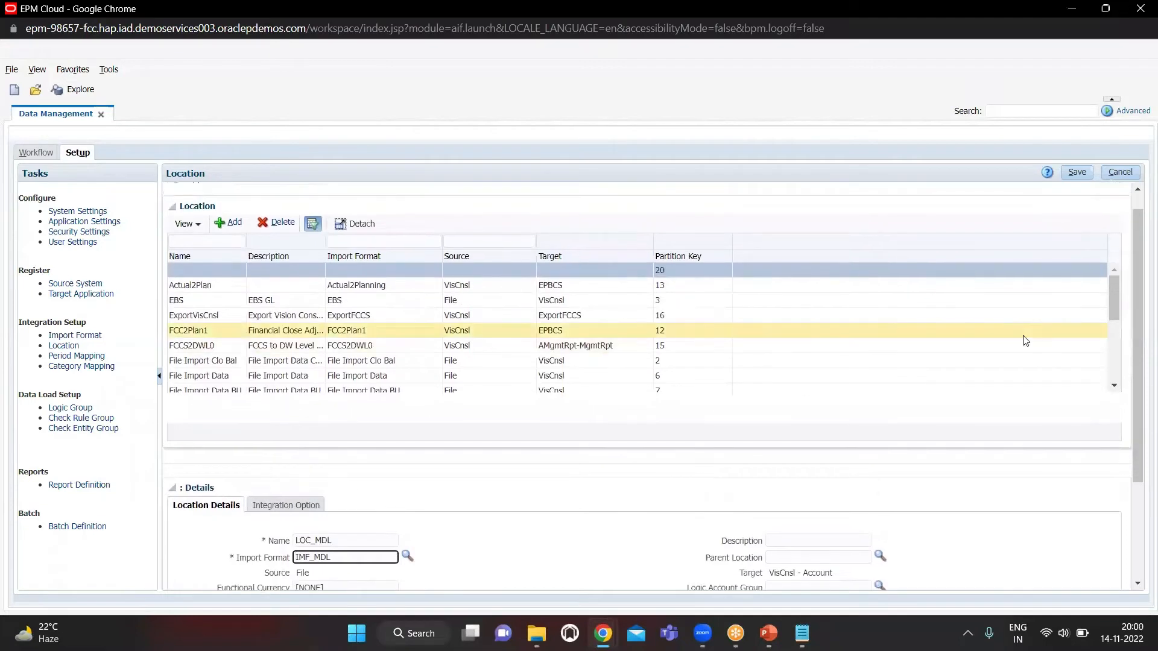
click(1074, 172)
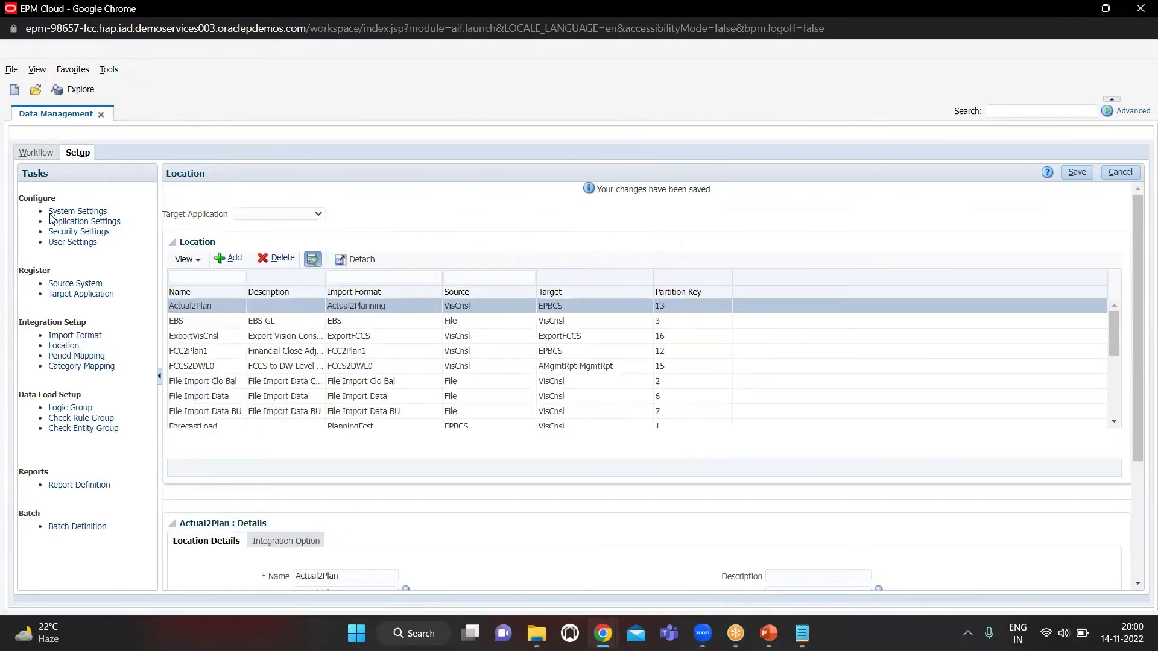
click(44, 156)
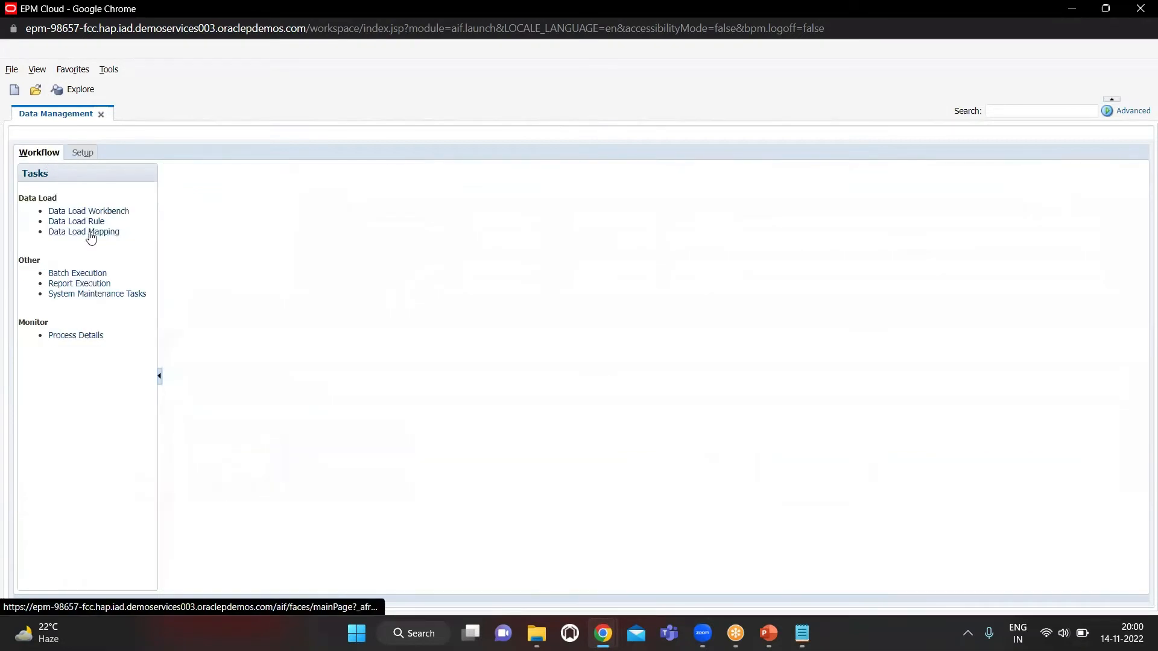
click(89, 232)
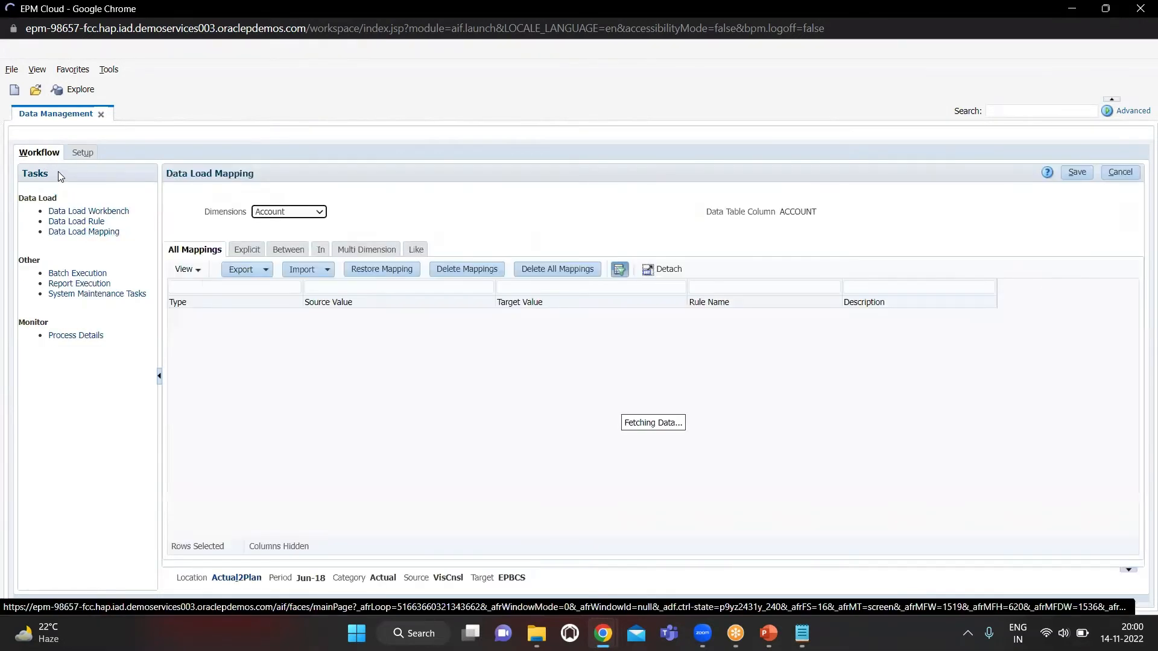
Set the point of view for the data load mapping to location LOC_MDL and period Jan-15
click(243, 577)
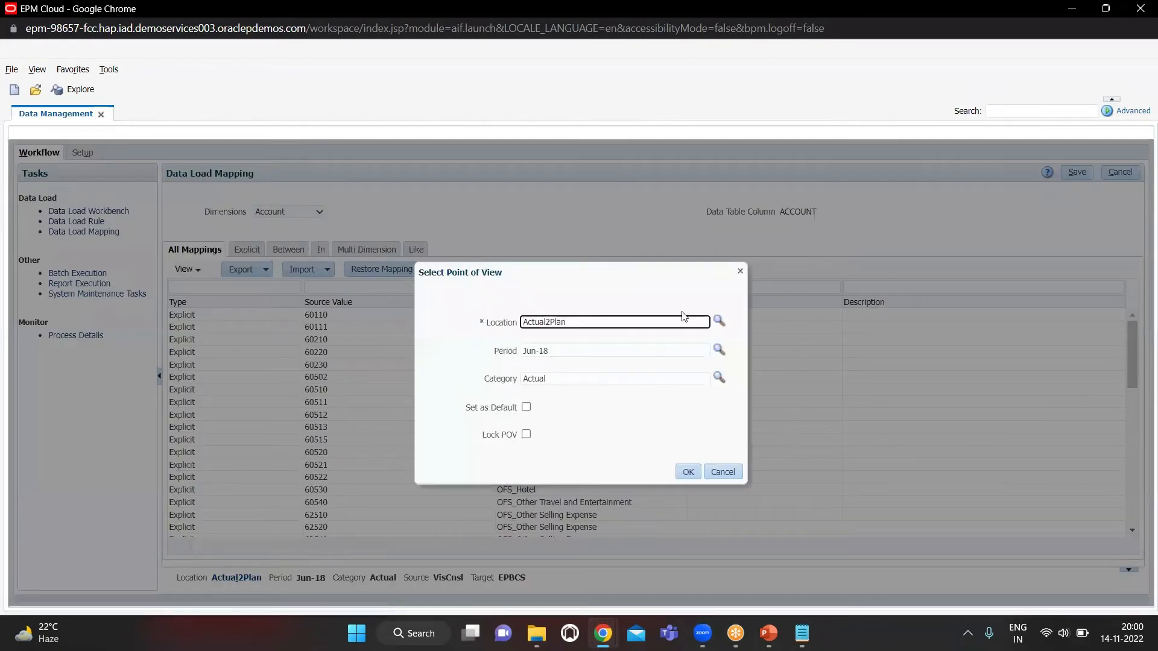
click(719, 320)
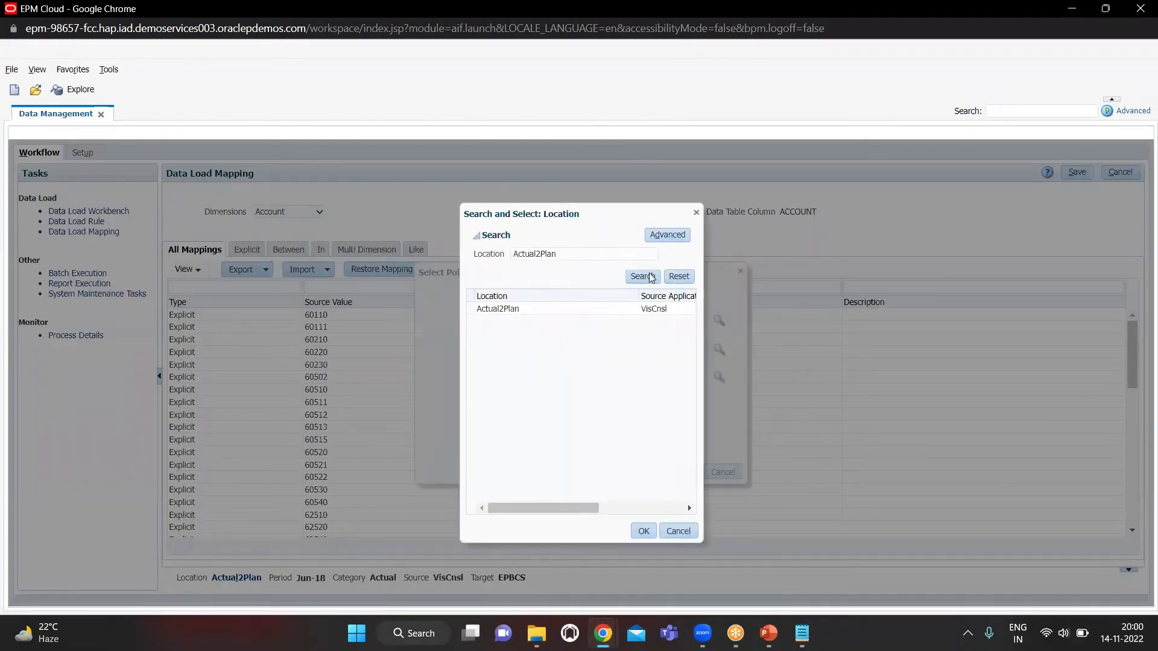
click(680, 277)
click(643, 276)
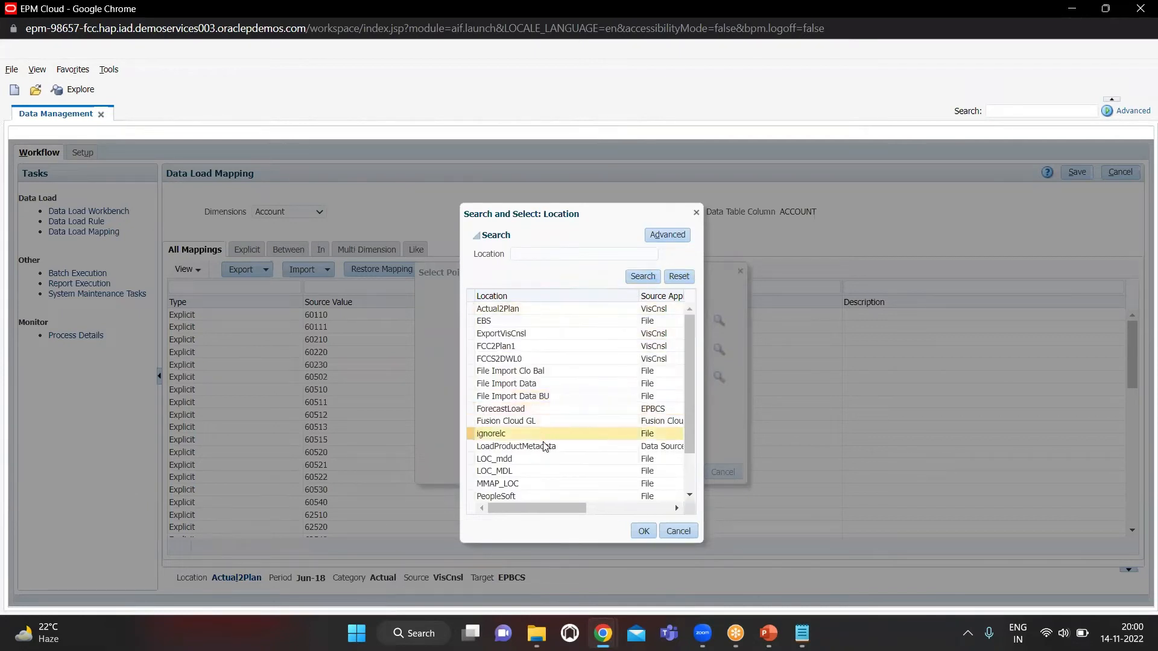
scroll(545, 446, down, 2)
click(547, 416)
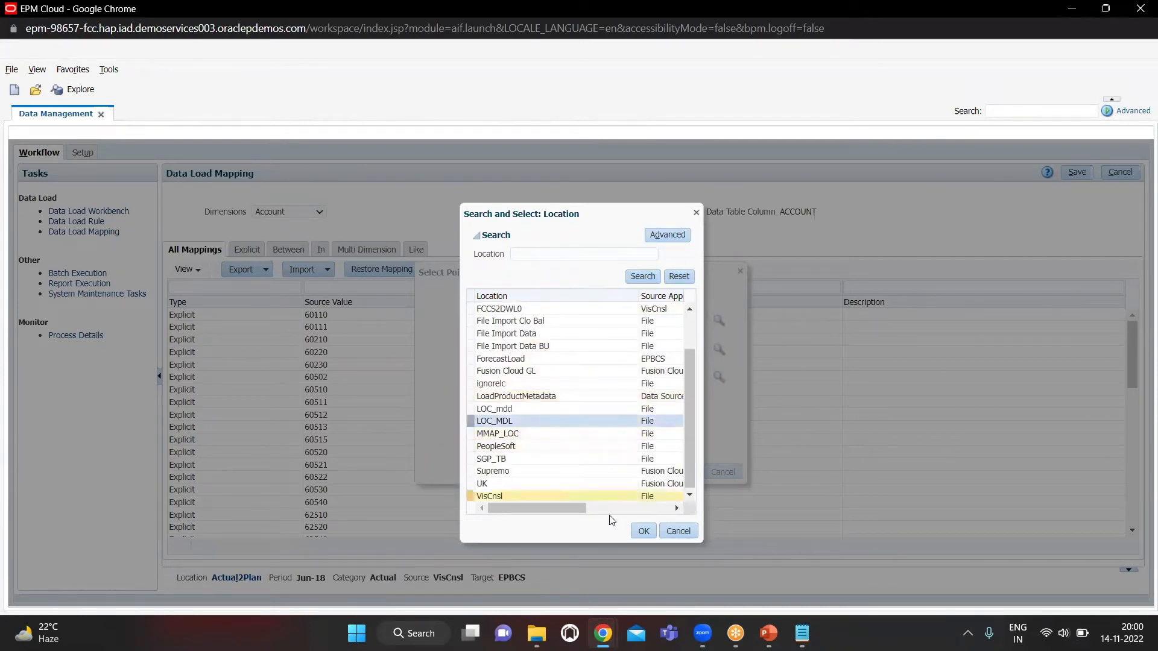
click(643, 532)
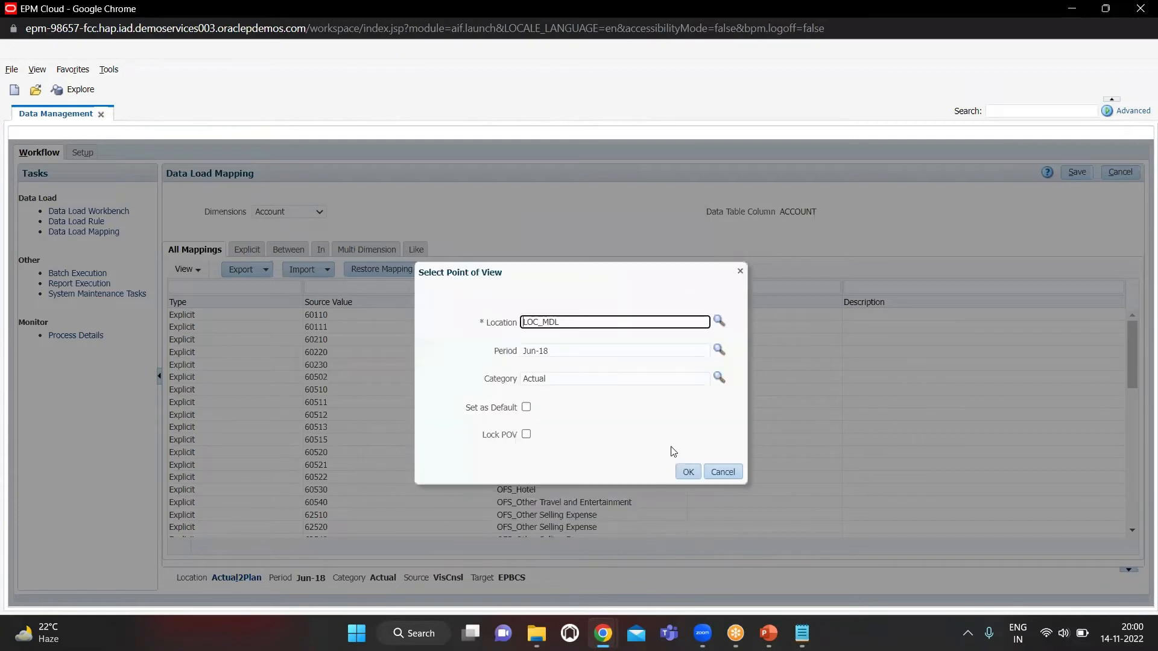
click(663, 347)
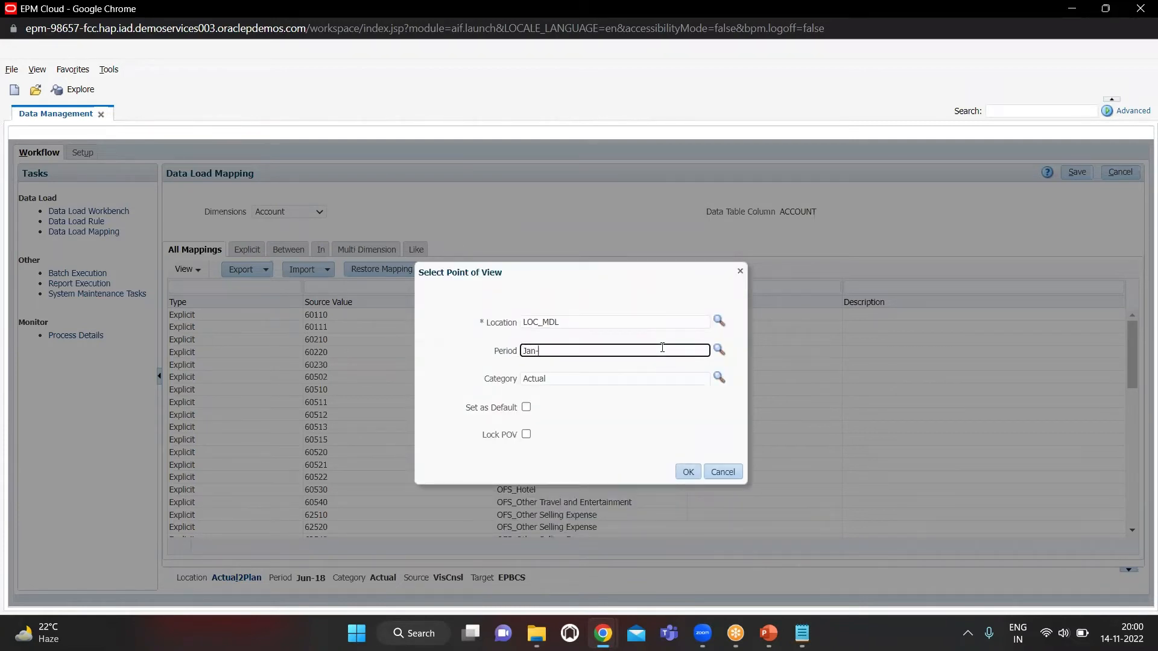
click(689, 475)
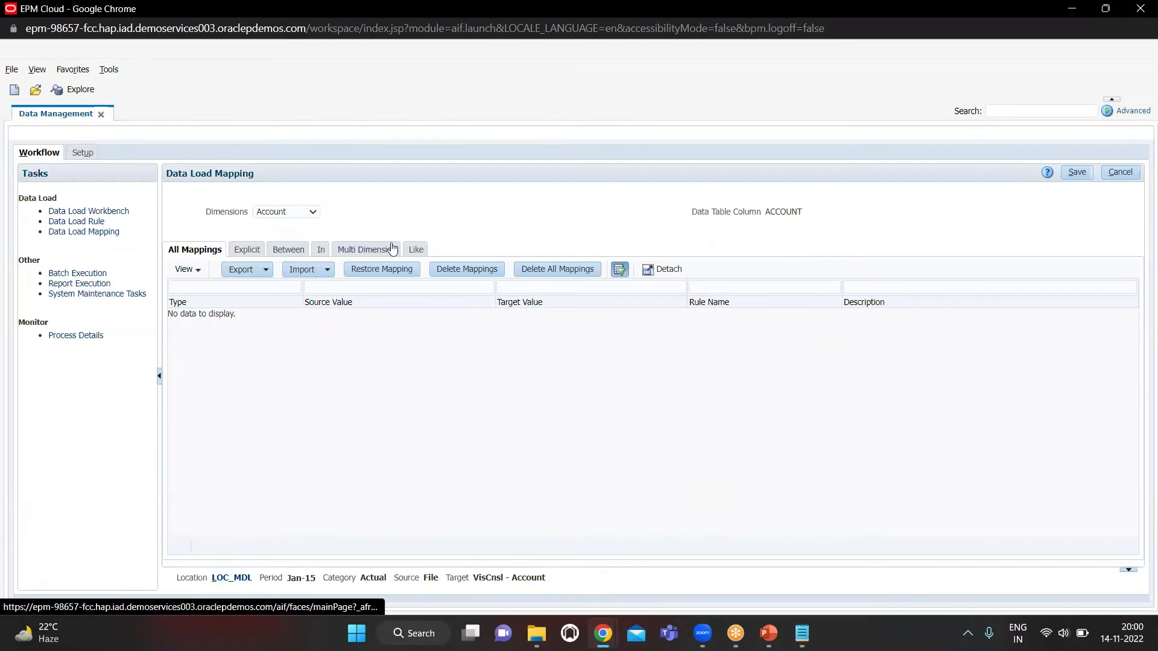
Add a Like mapping for the Account dimension from source * to target * with rule name 1, and save it
click(414, 251)
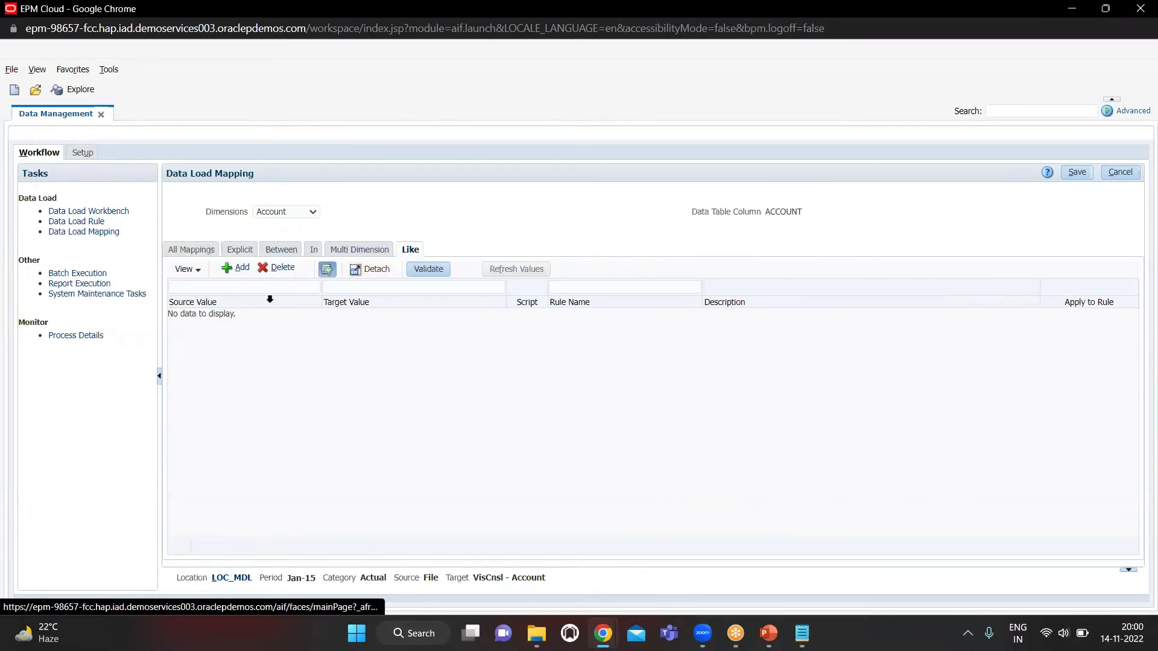
click(242, 270)
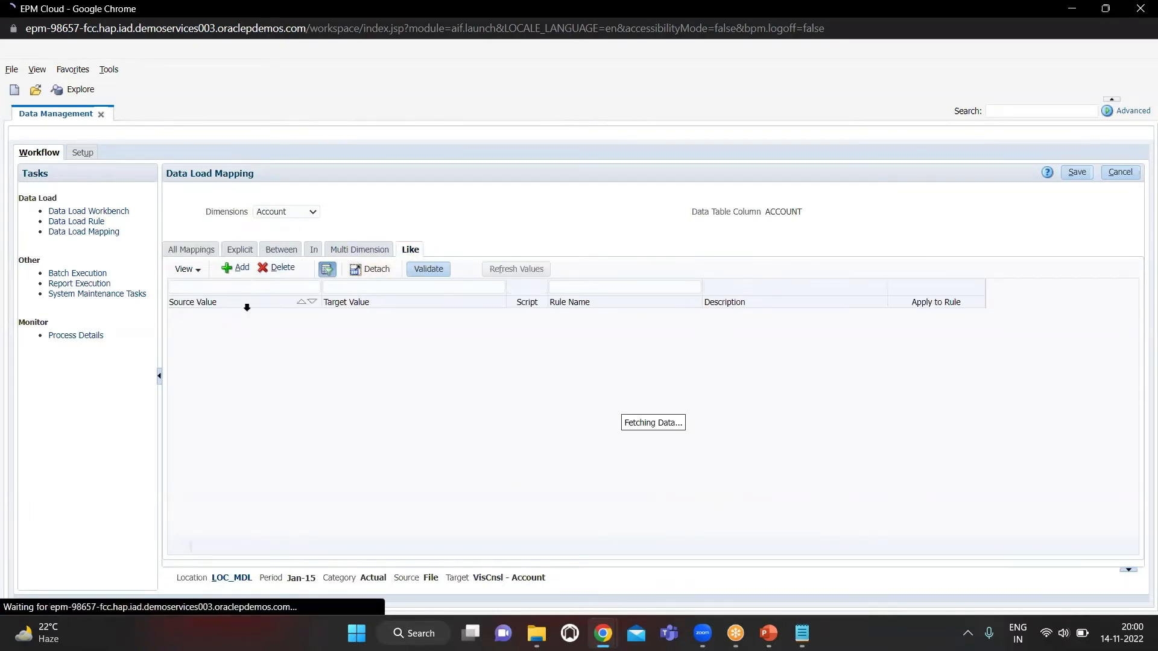
click(246, 315)
text(*)
key(Tab)
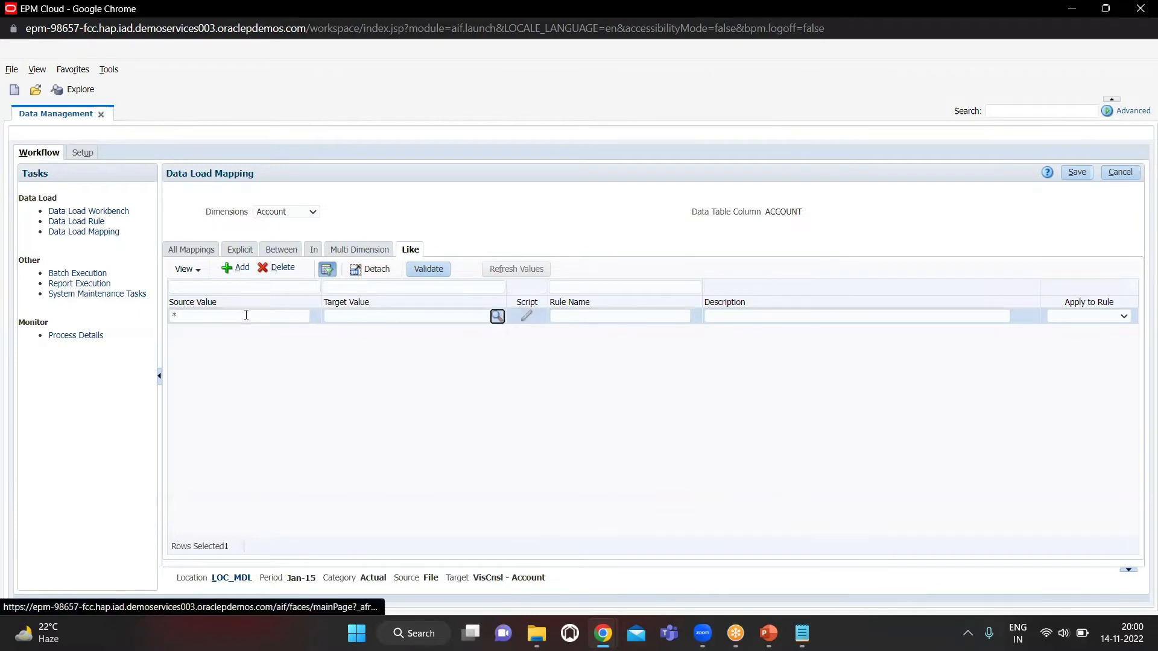
text(*)
key(Tab)
text(1)
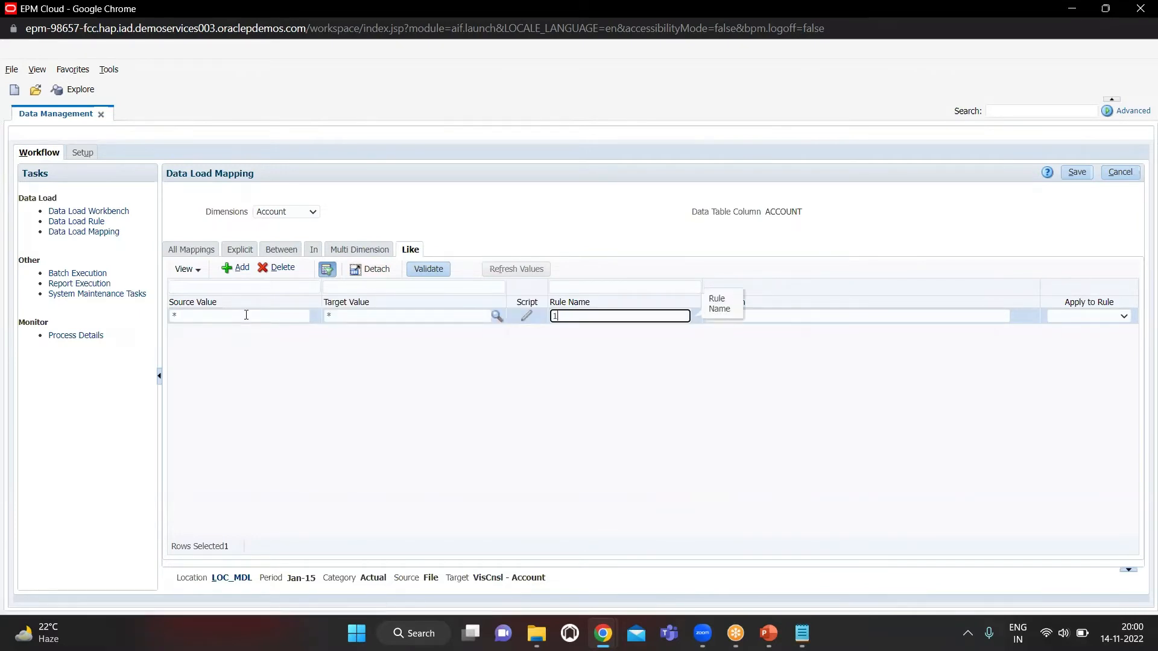
click(1080, 179)
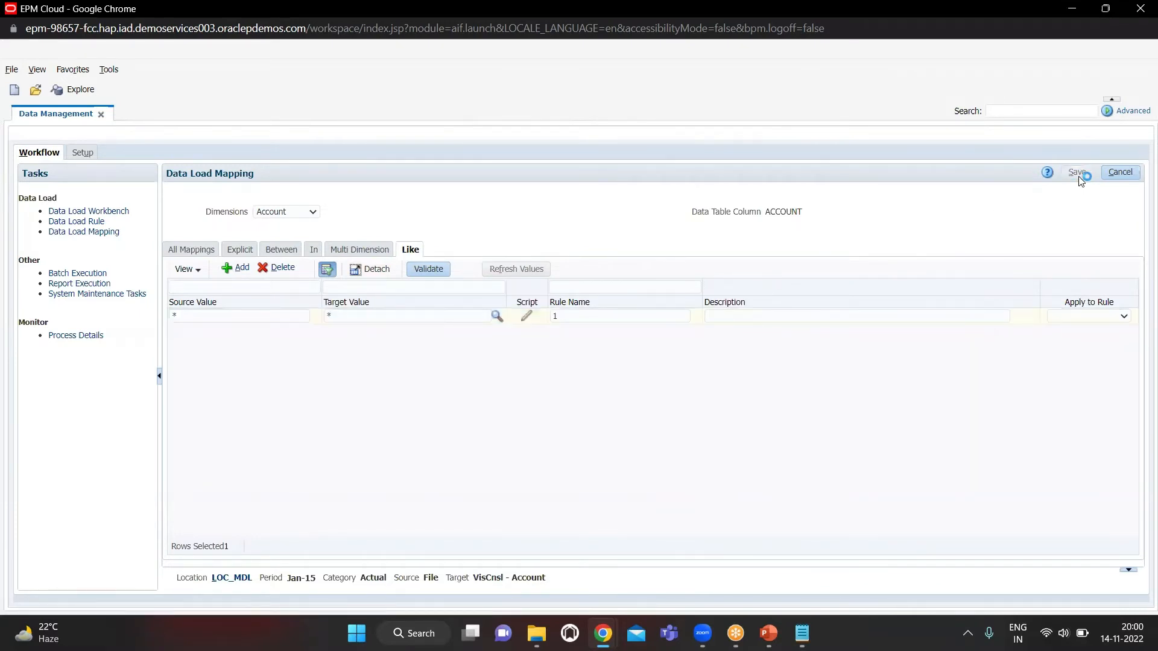
Add and save a Like mapping for the Account Type dimension from source * to target * with rule name 2
click(290, 218)
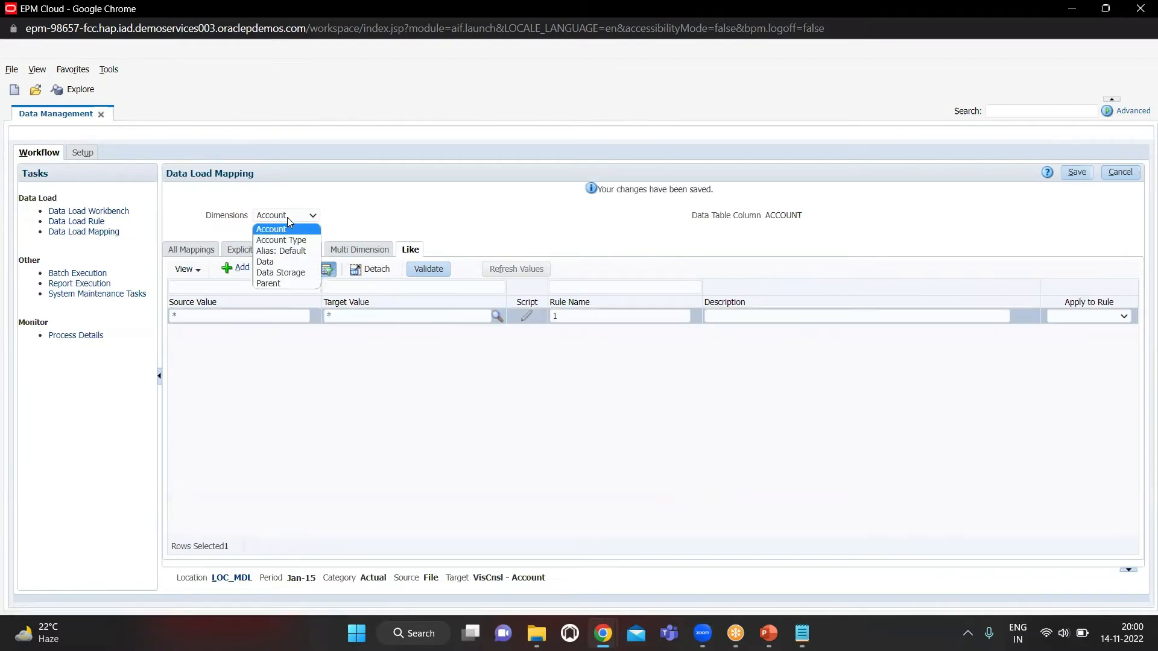
click(289, 241)
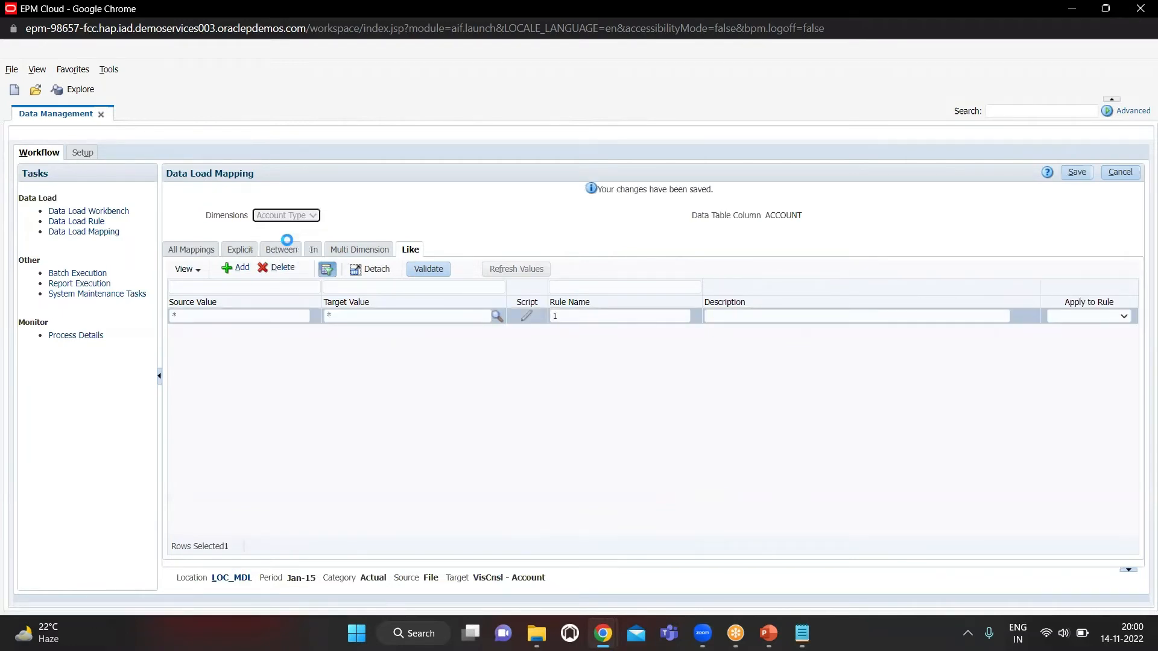
click(239, 271)
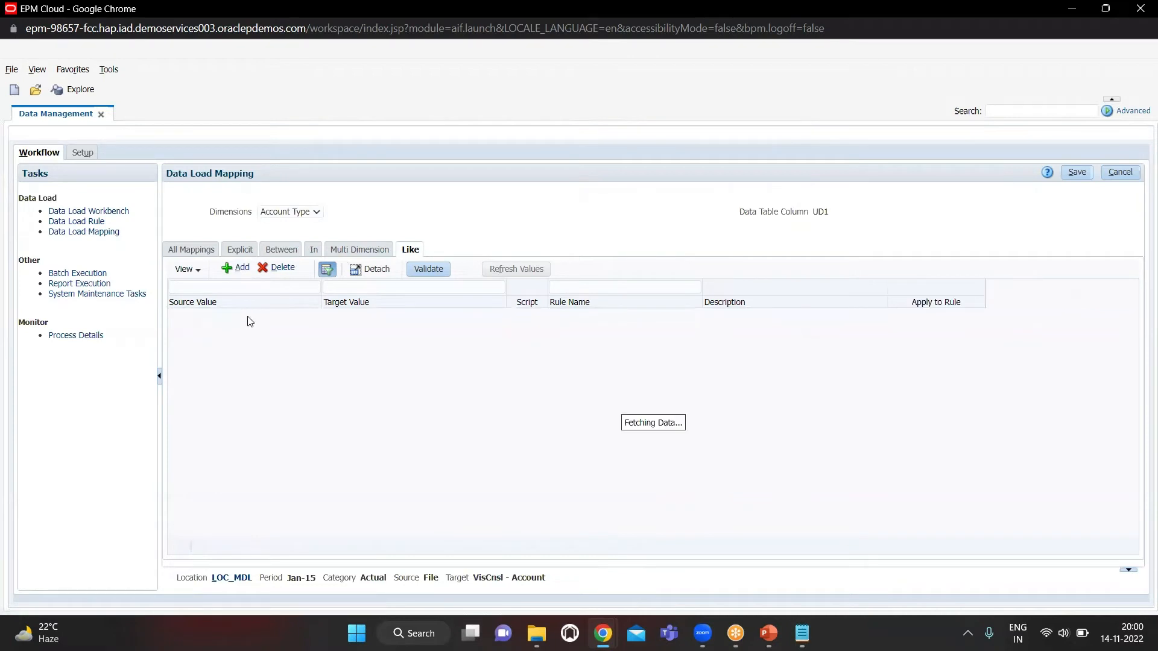
click(248, 316)
text(*)
key(Tab)
text(*)
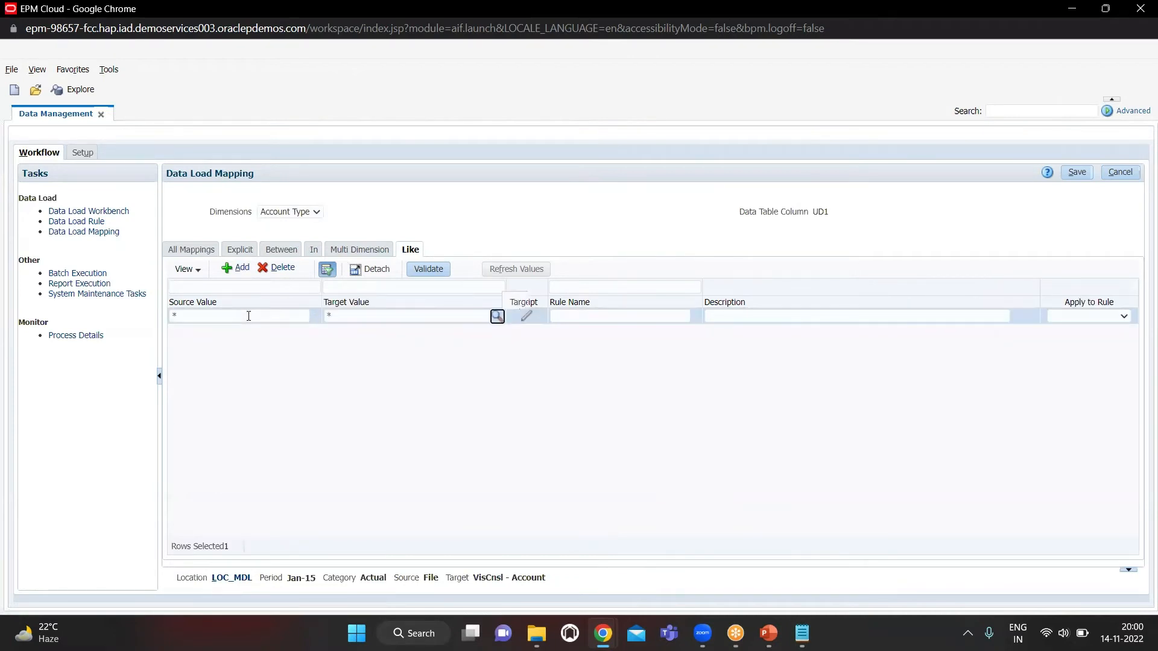
key(Tab)
text(2)
key(Tab)
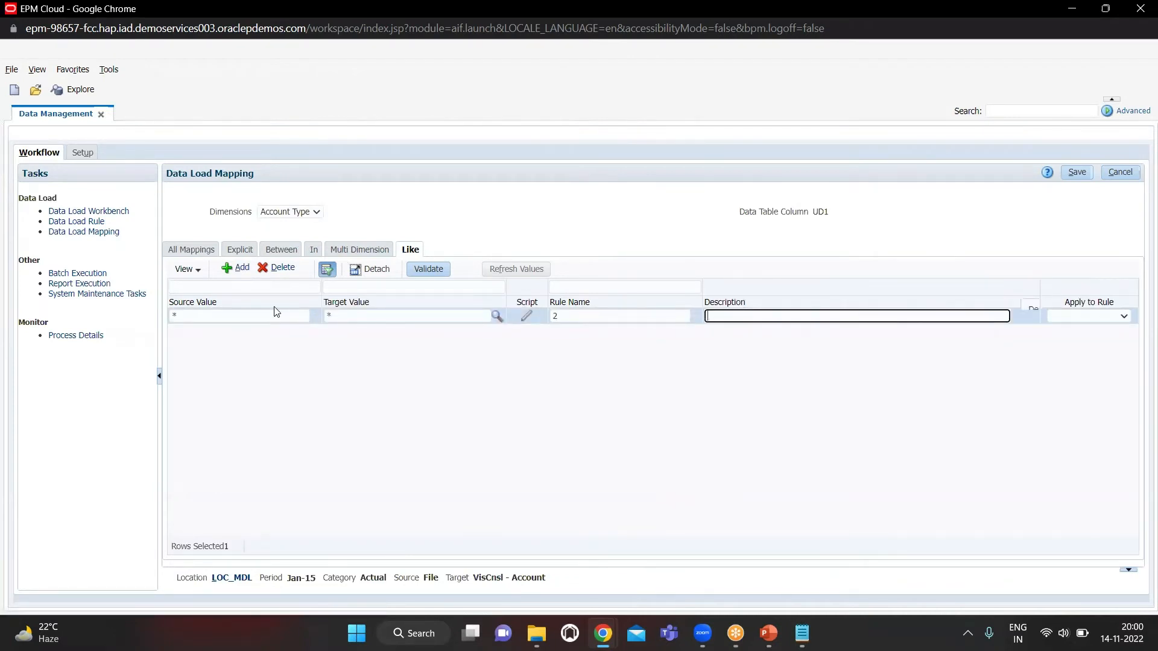
click(1078, 173)
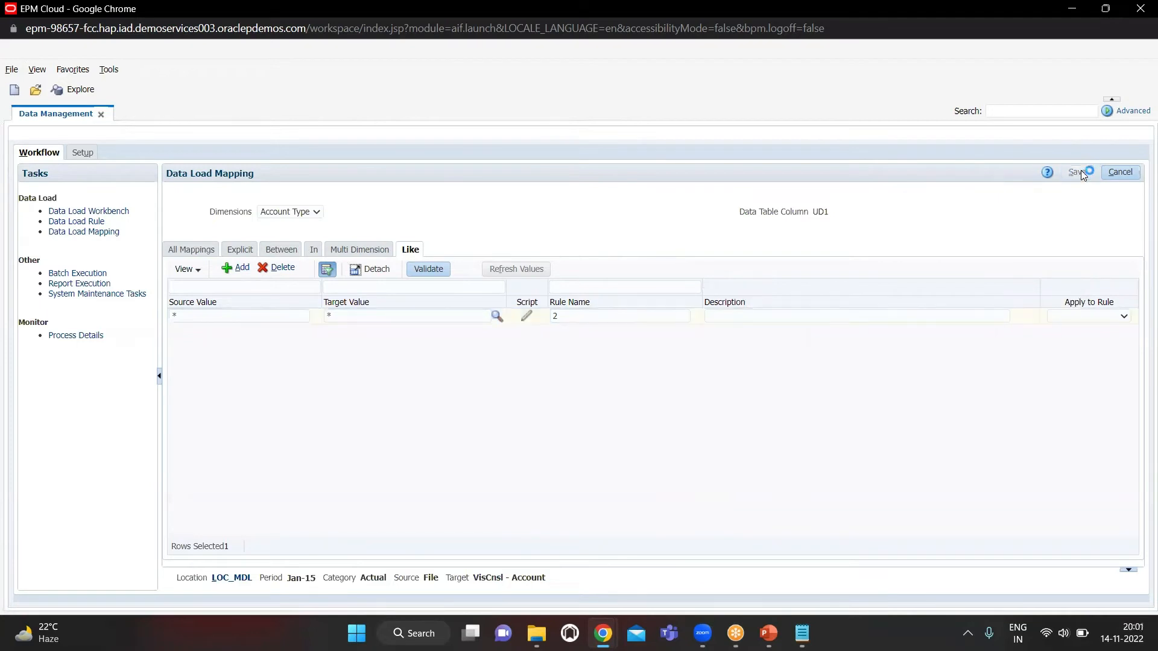
Add and save a Like mapping for the Alias: Default dimension from source * to target * with rule name 3
click(294, 216)
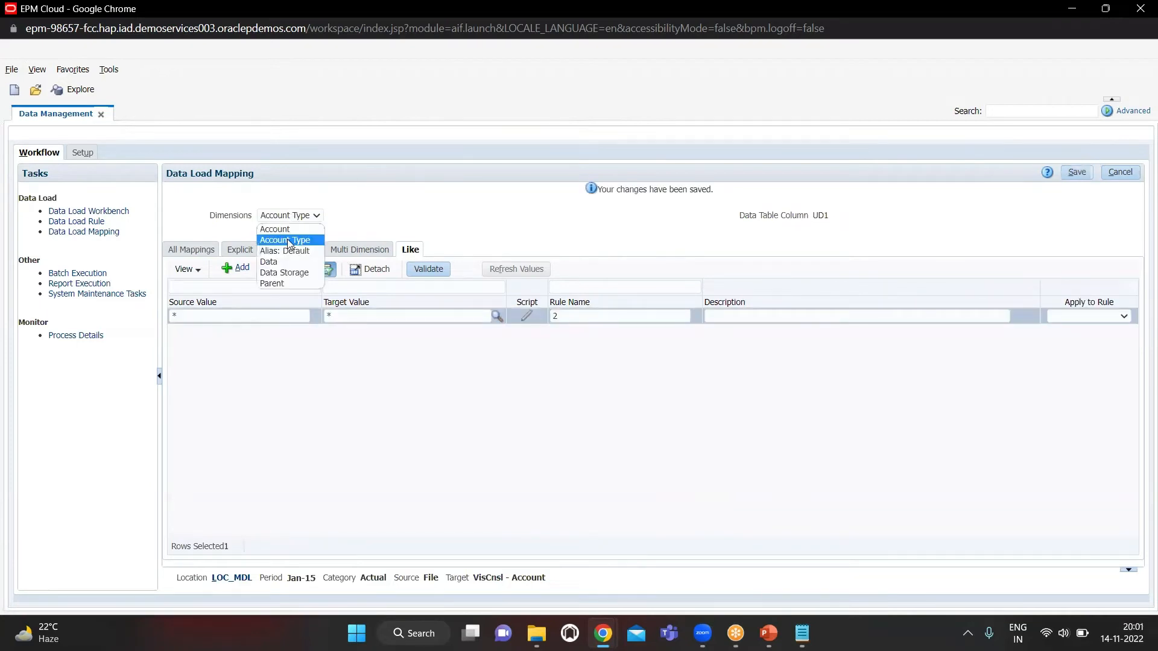
click(288, 250)
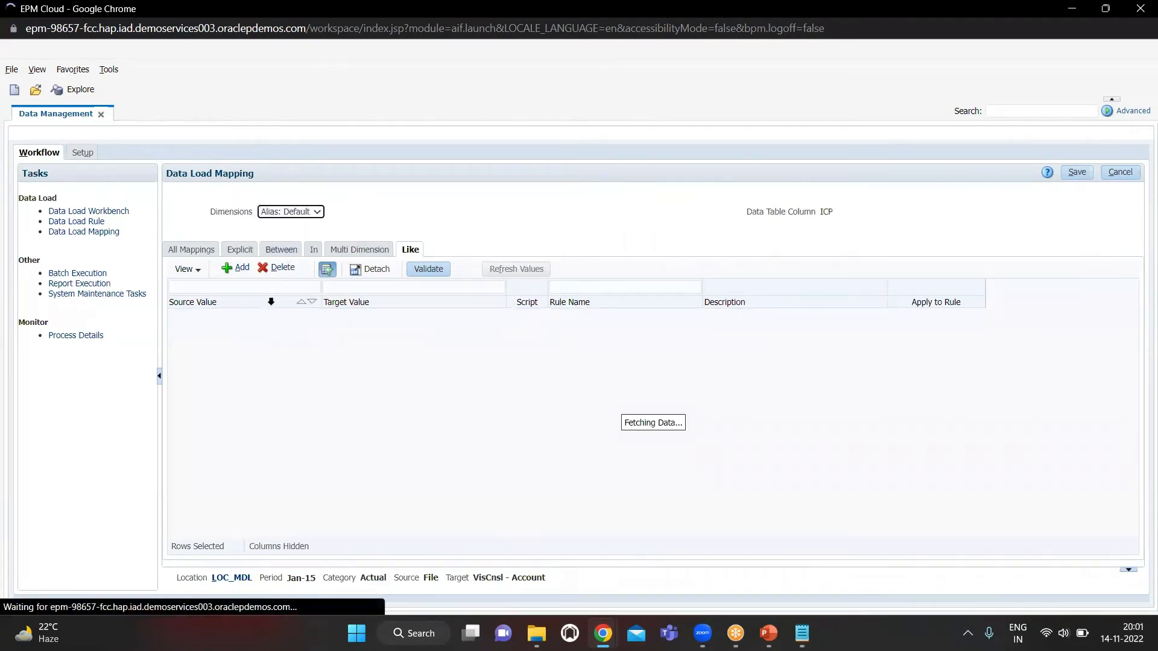
click(225, 269)
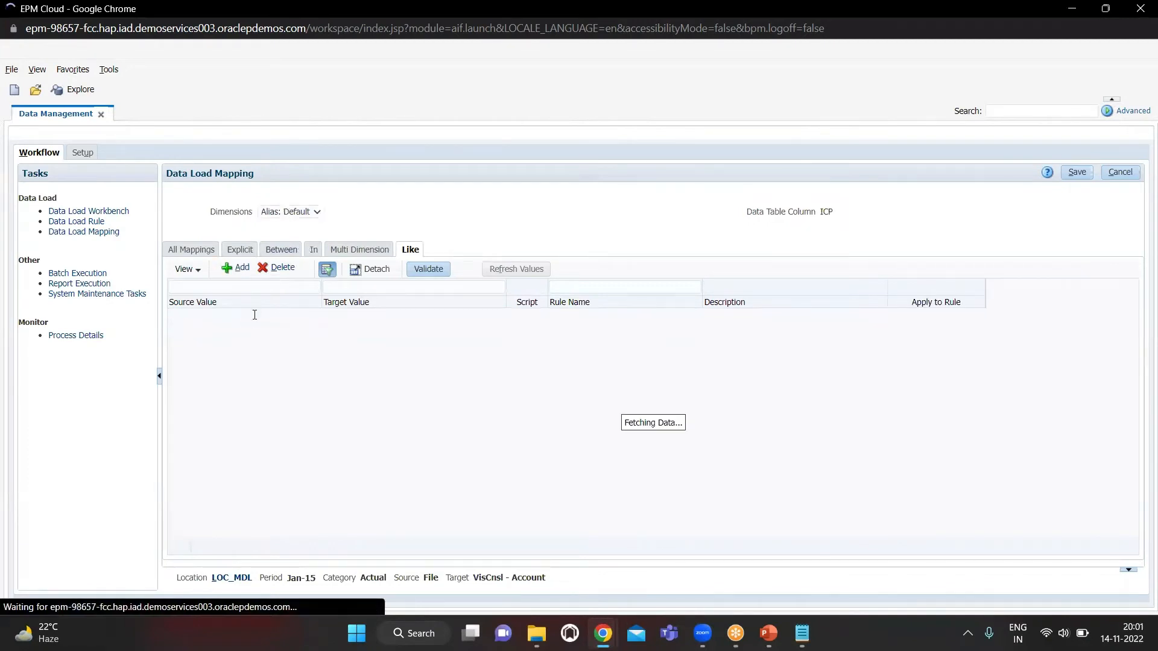
text(9)
key(Tab)
key(shift+Tab)
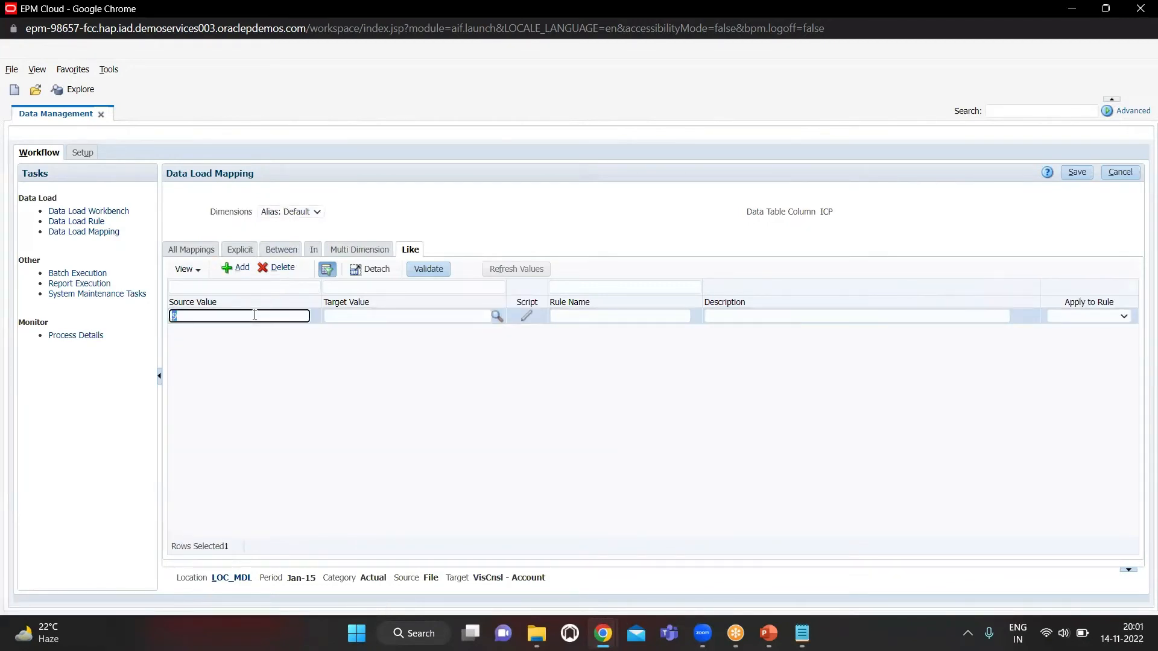
text(*)
key(Tab)
text(*)
key(Tab)
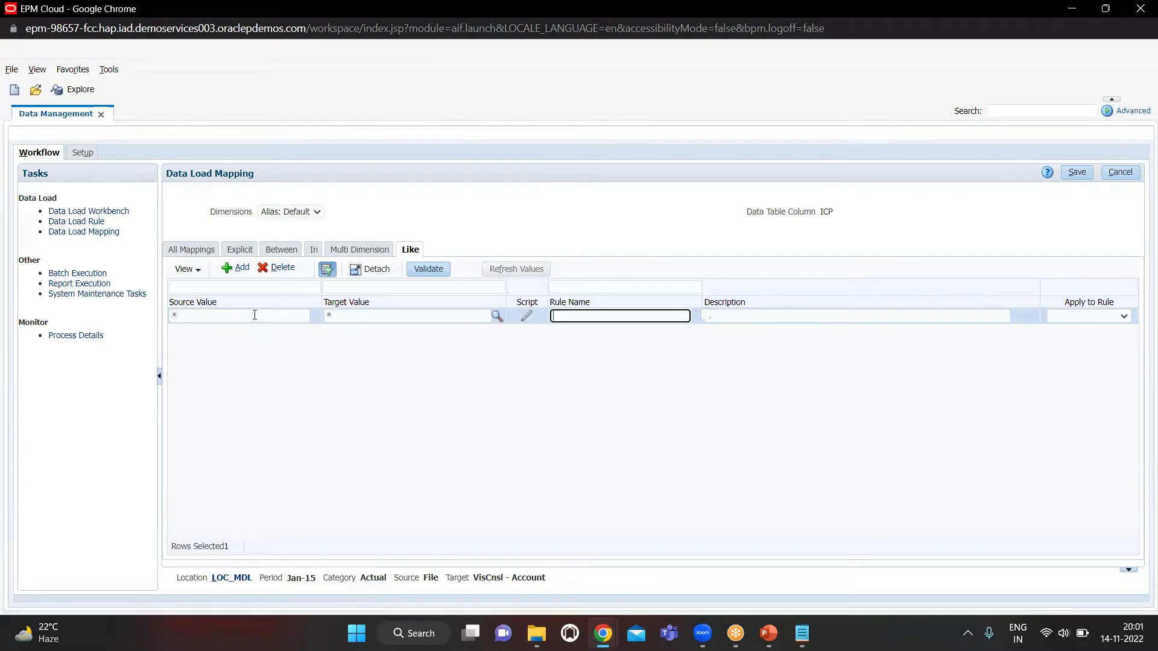
text(3)
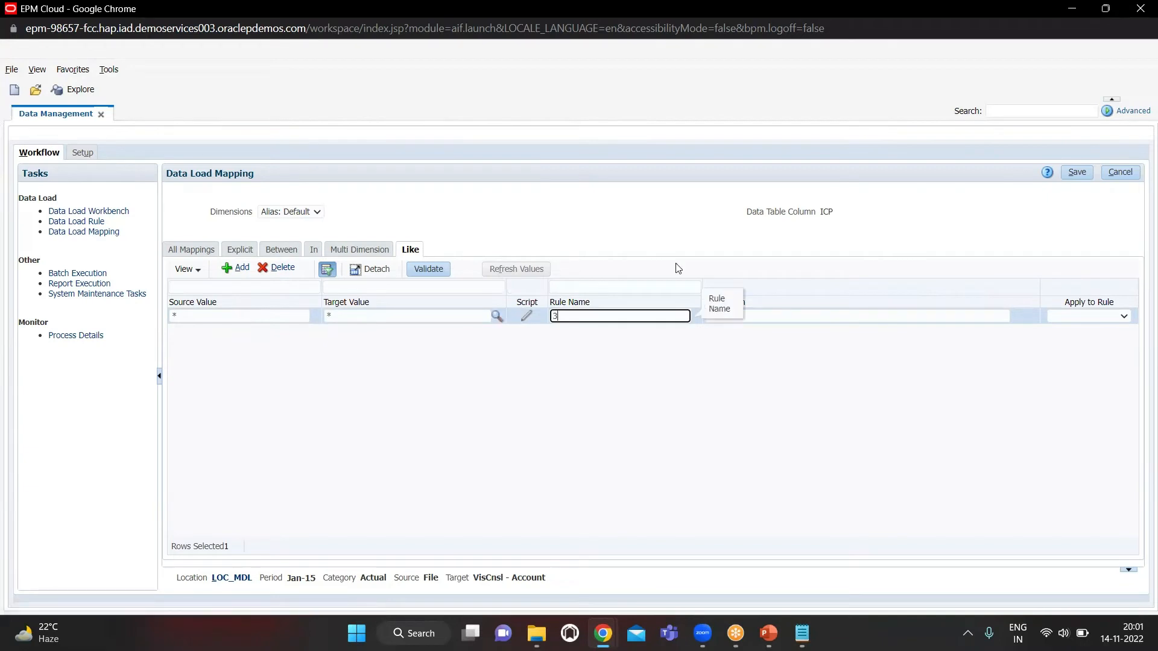
click(1084, 178)
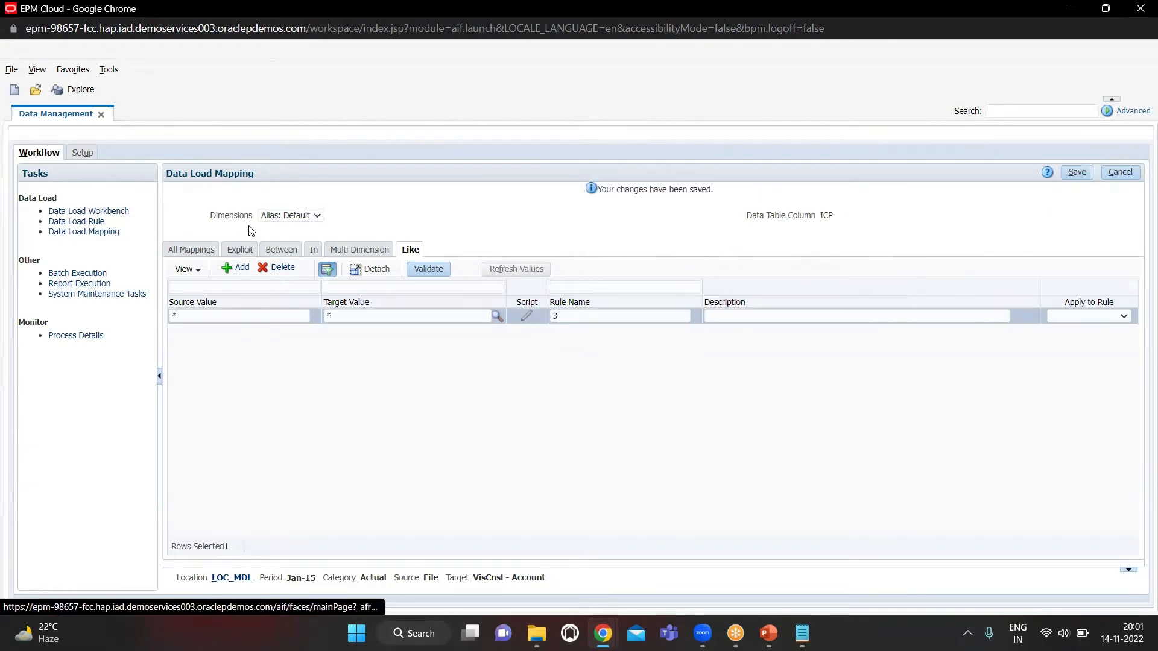
Add and save a Like mapping for the Data Storage dimension from source * to target * with rule name 4
click(295, 215)
click(290, 262)
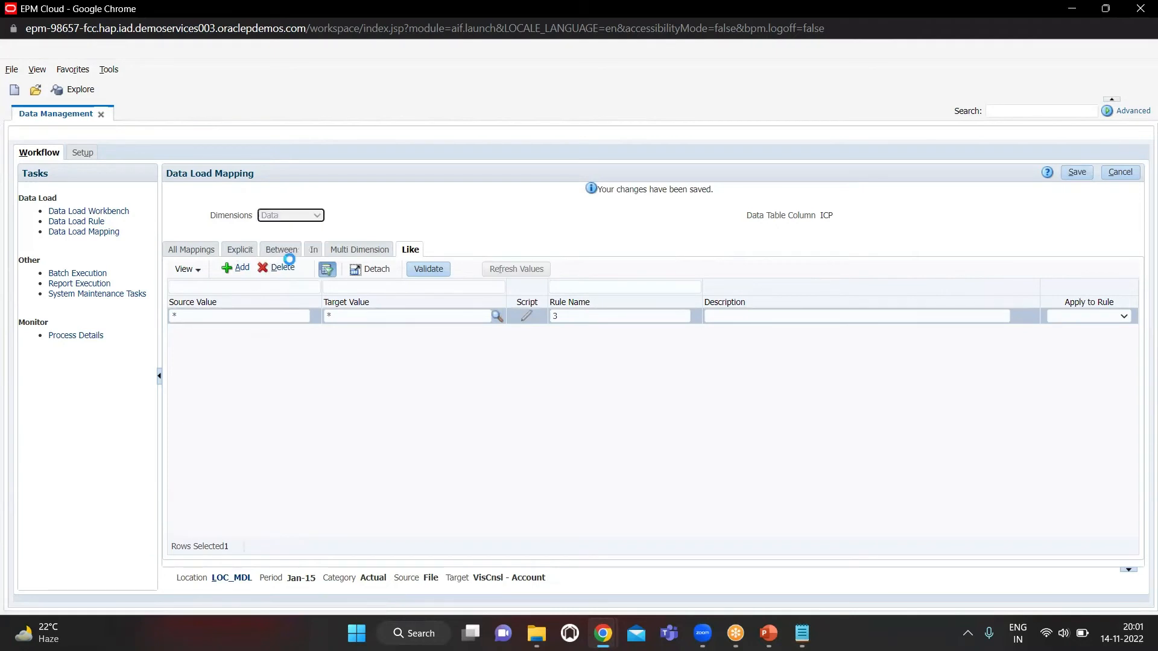
click(298, 214)
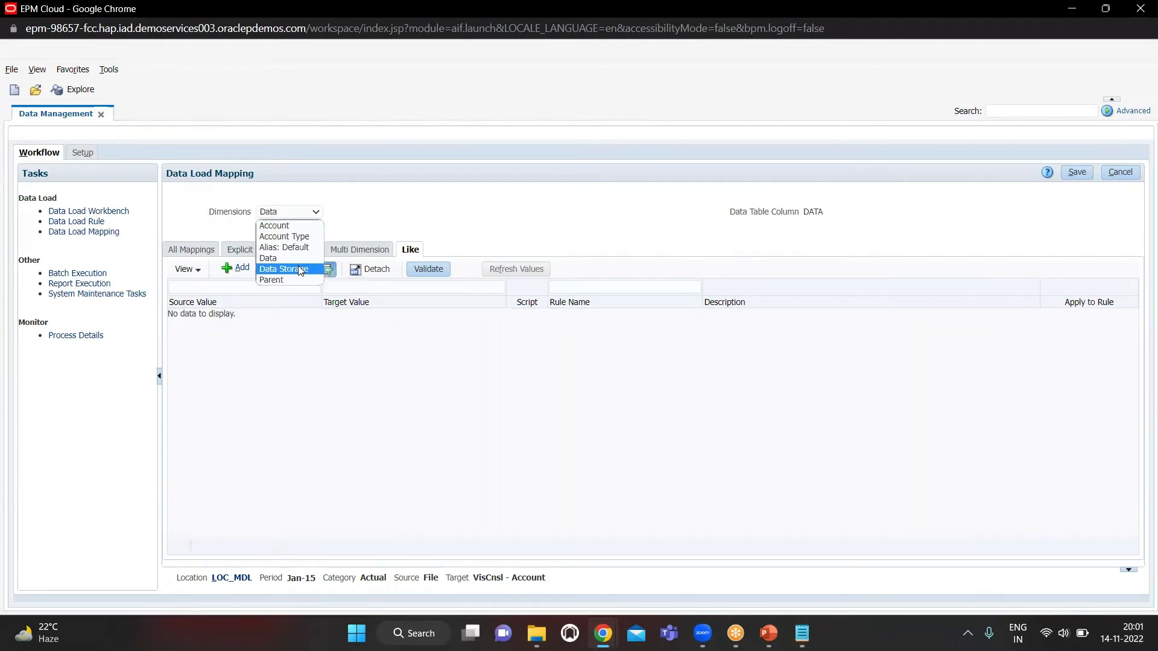
click(300, 270)
click(230, 271)
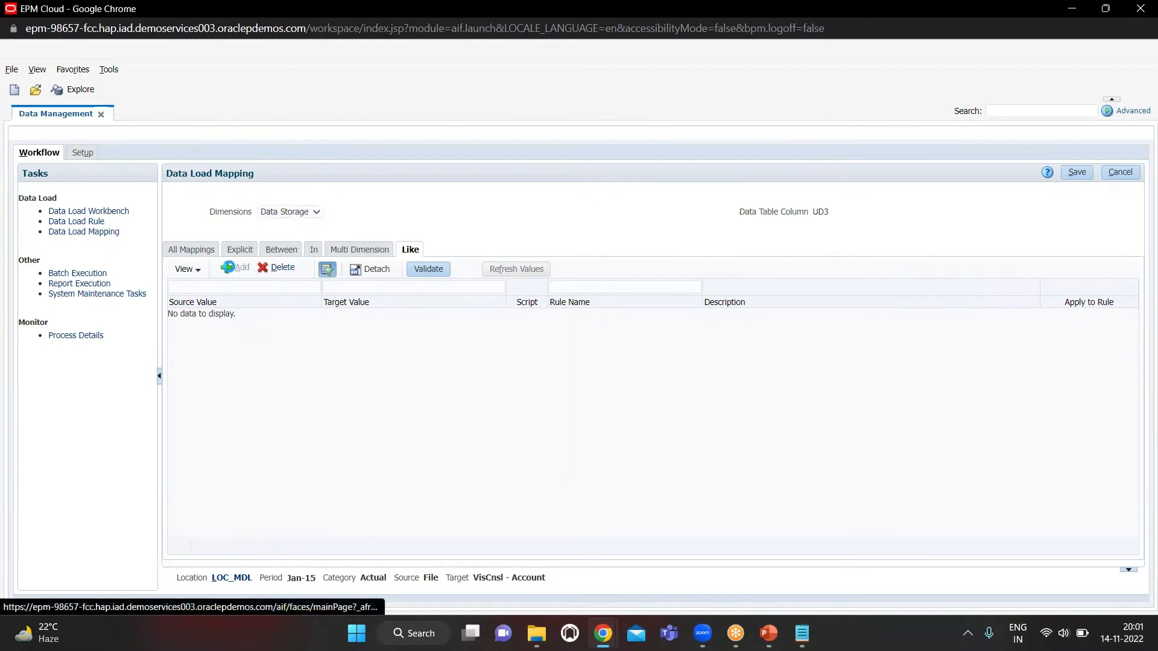
click(230, 316)
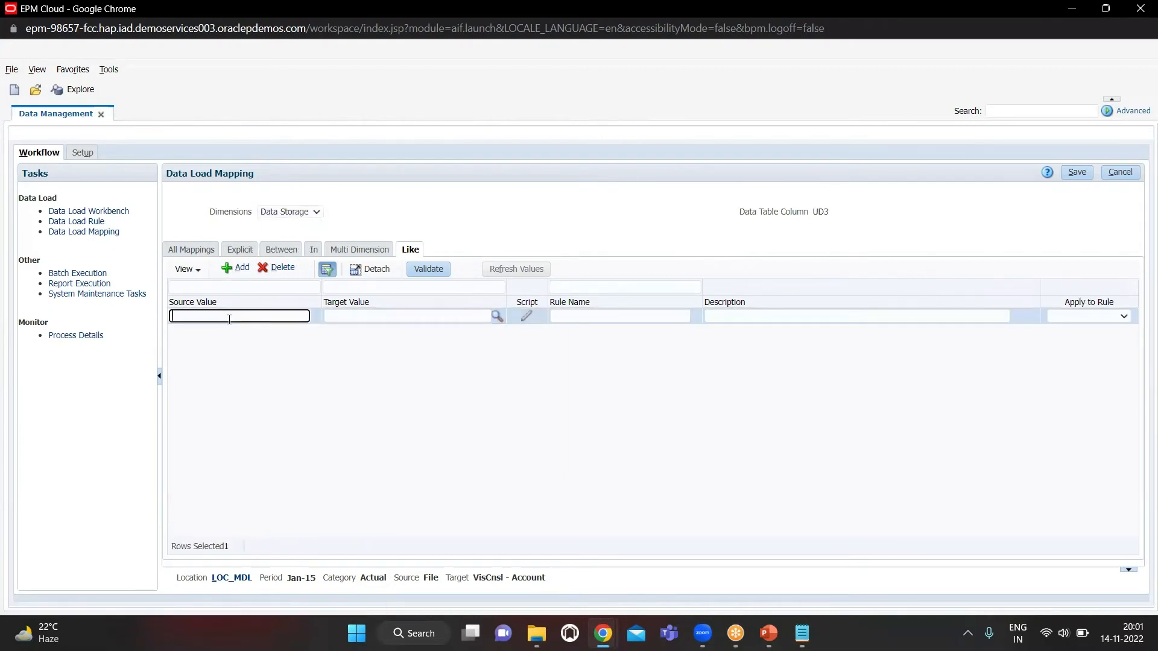
text(*)
key(Tab)
text(*)
key(Tab)
text(4)
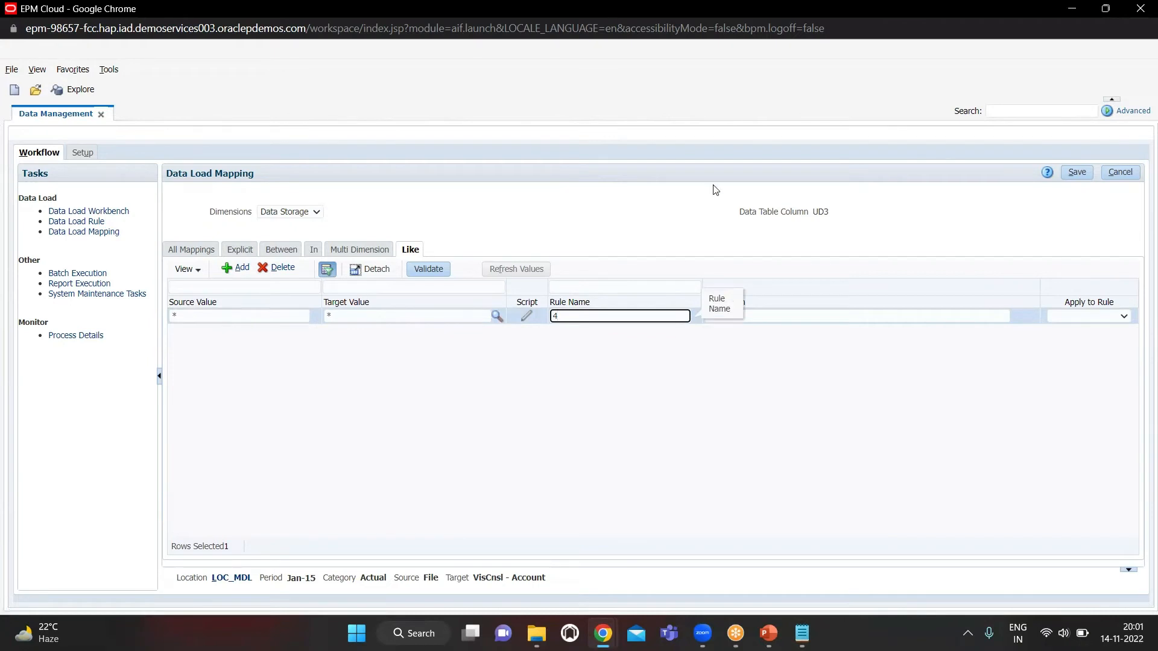
click(1071, 166)
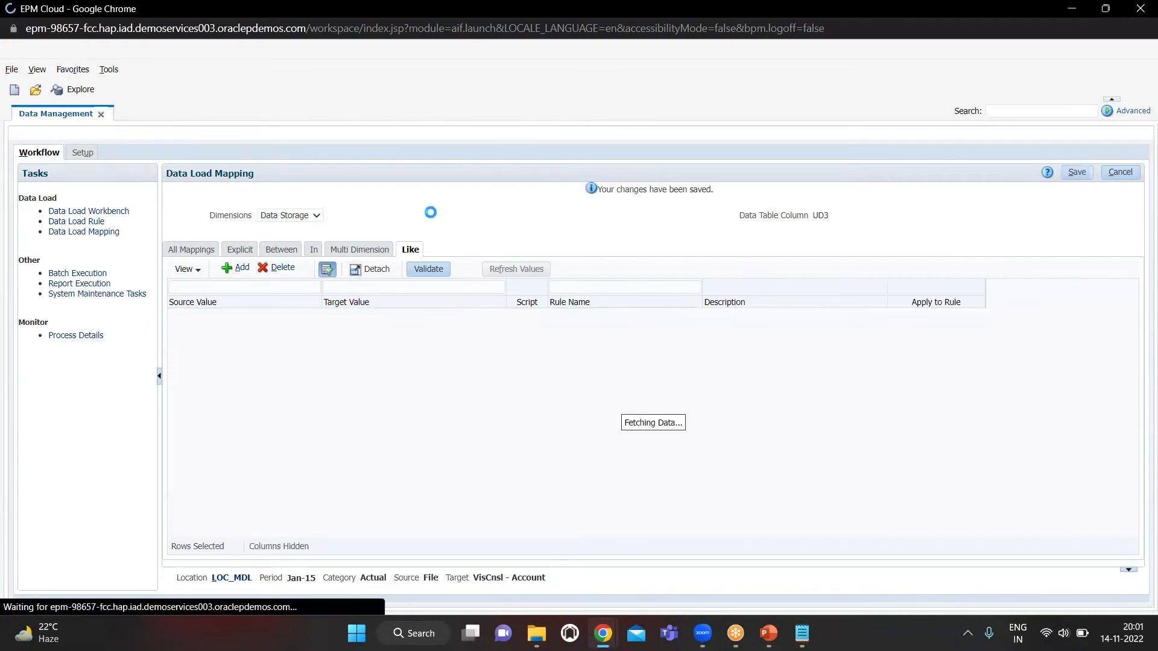
Add and save a Like mapping for the Parent dimension from source * to target * with rule name 6
click(272, 216)
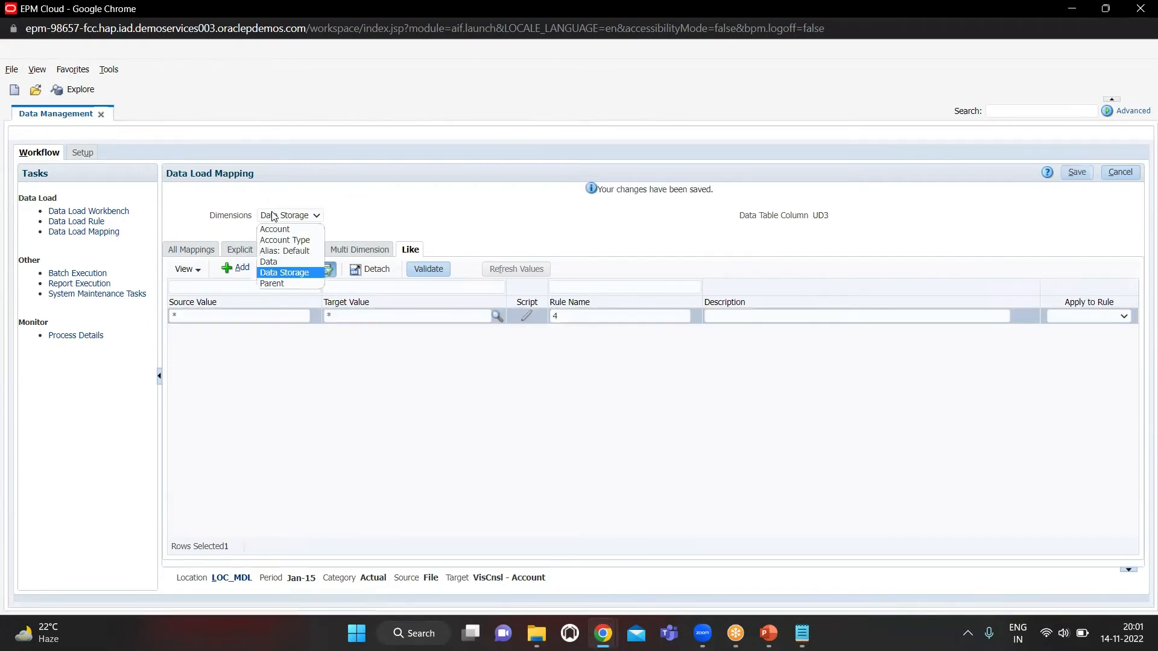
click(286, 284)
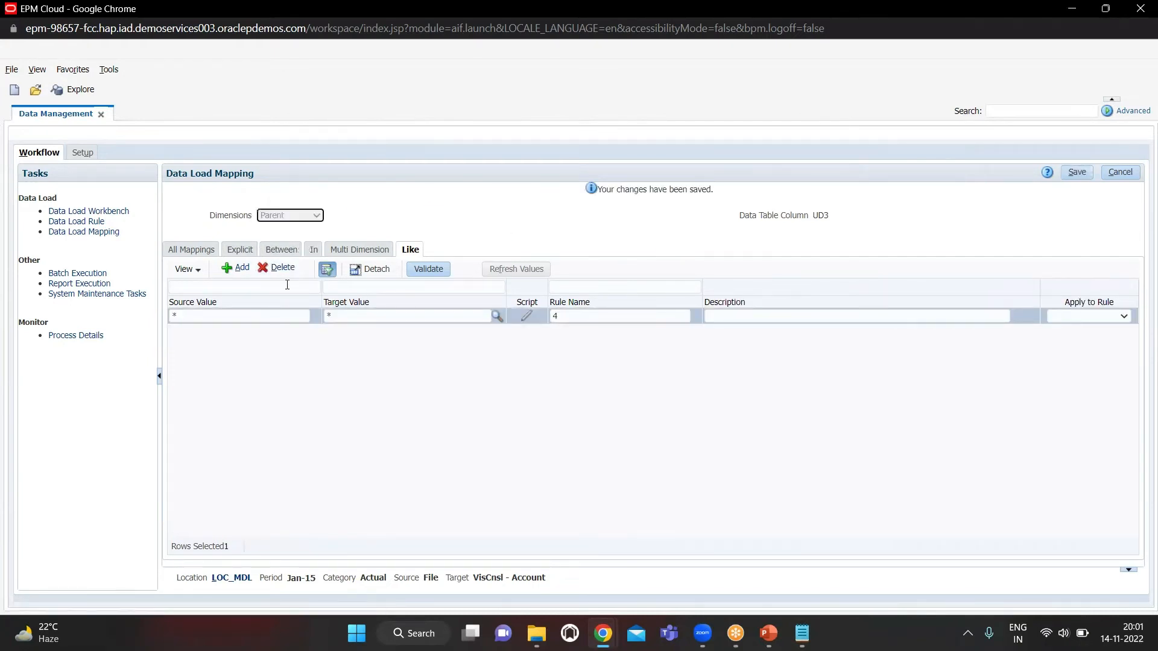
click(241, 268)
click(238, 320)
text(*)
key(Tab)
text(*)
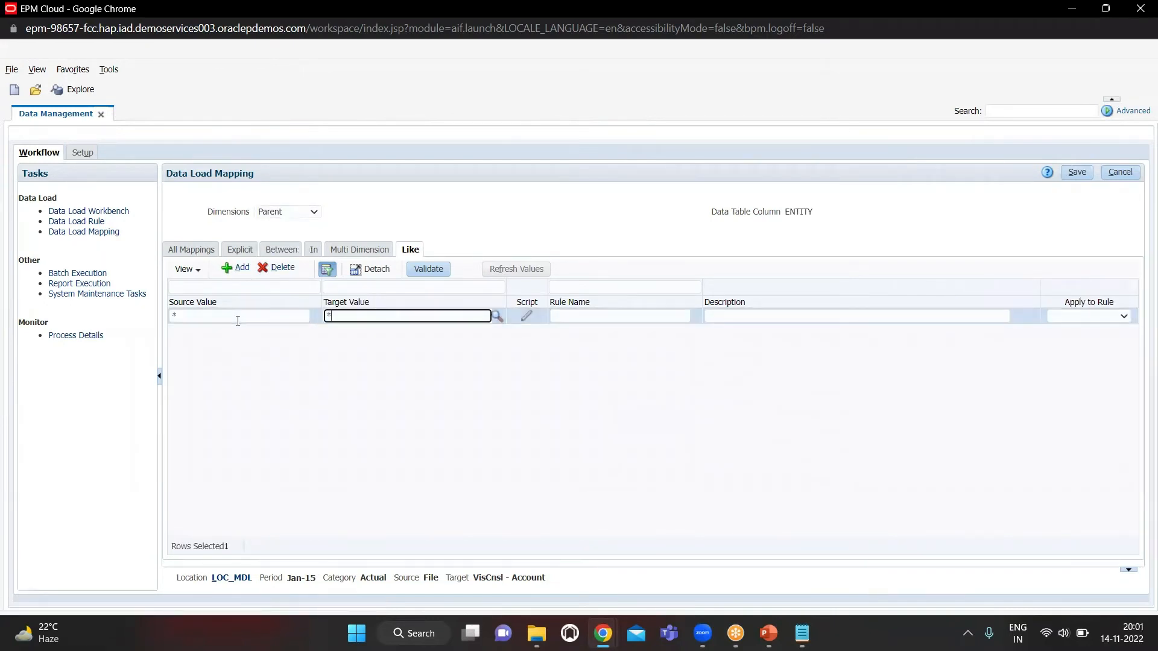
key(Tab)
key(Tab)
key(Tab)
text(6)
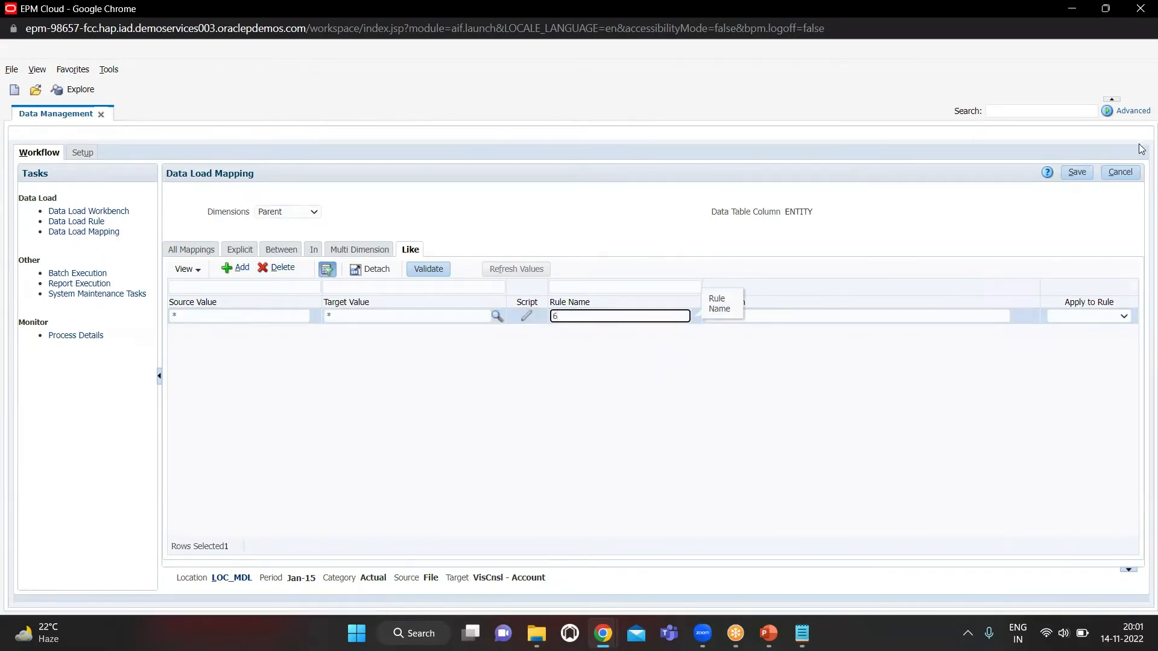
click(1069, 172)
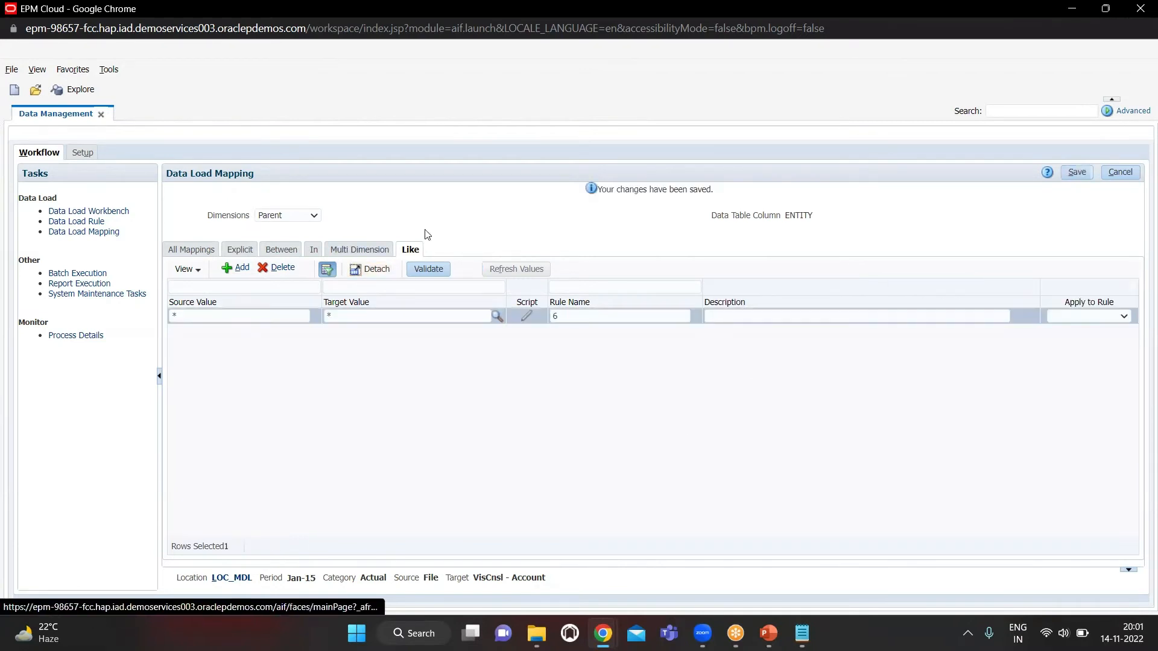
Add a data load rule named DLR_MDD and assign it the IMF_MDL import format
click(98, 223)
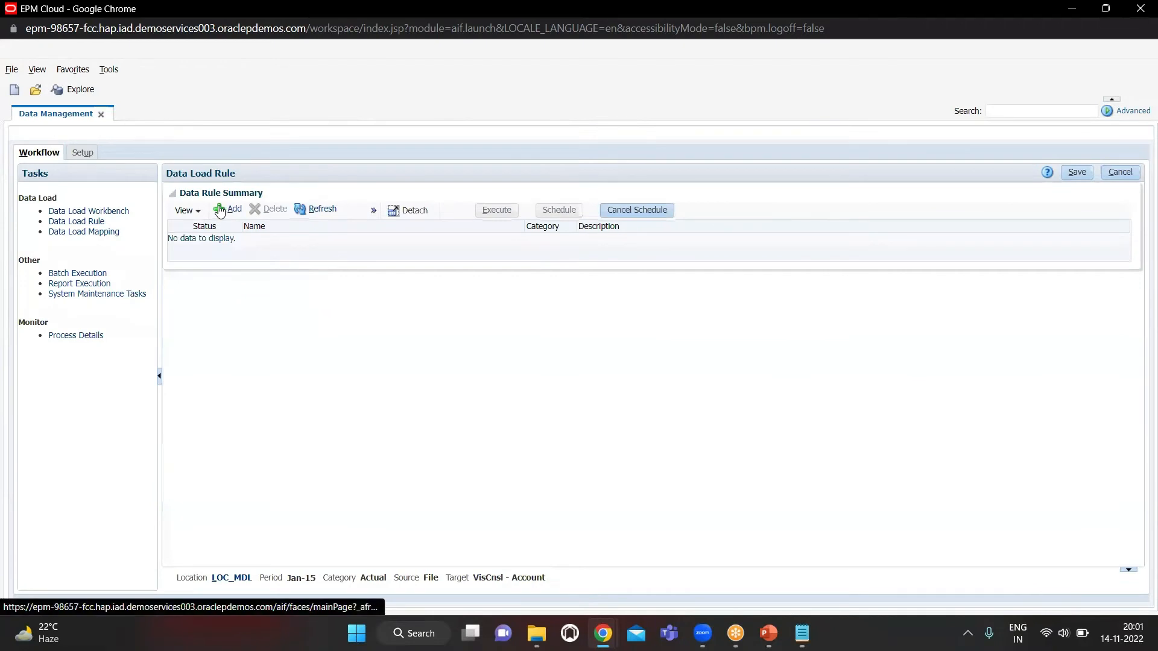
click(219, 208)
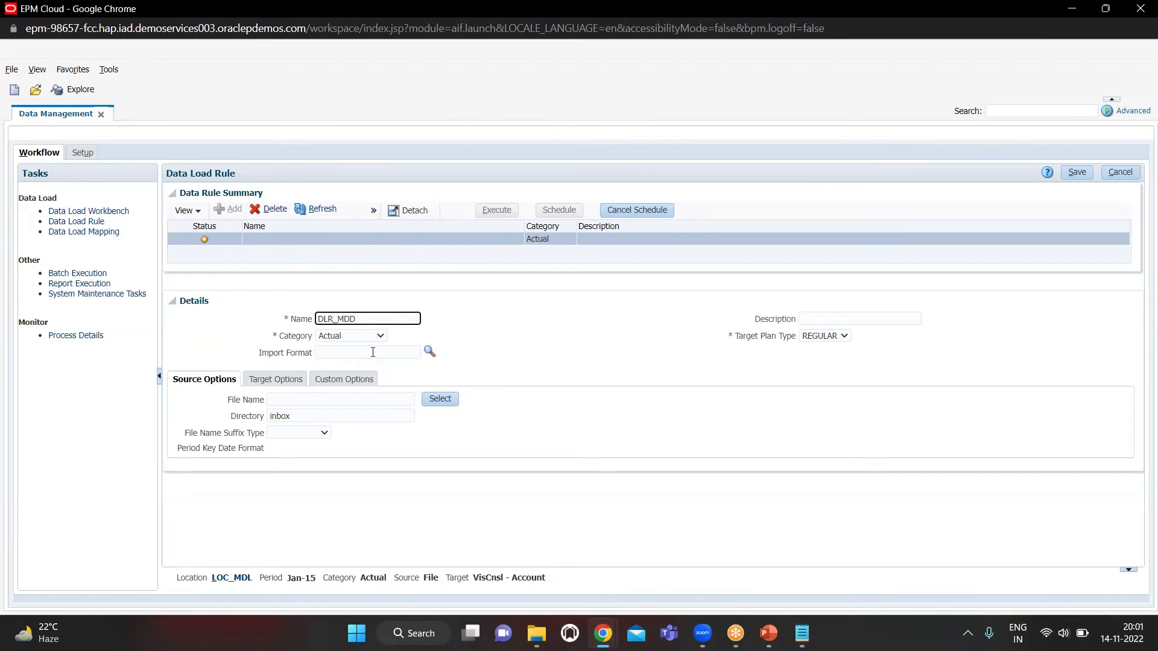
click(428, 353)
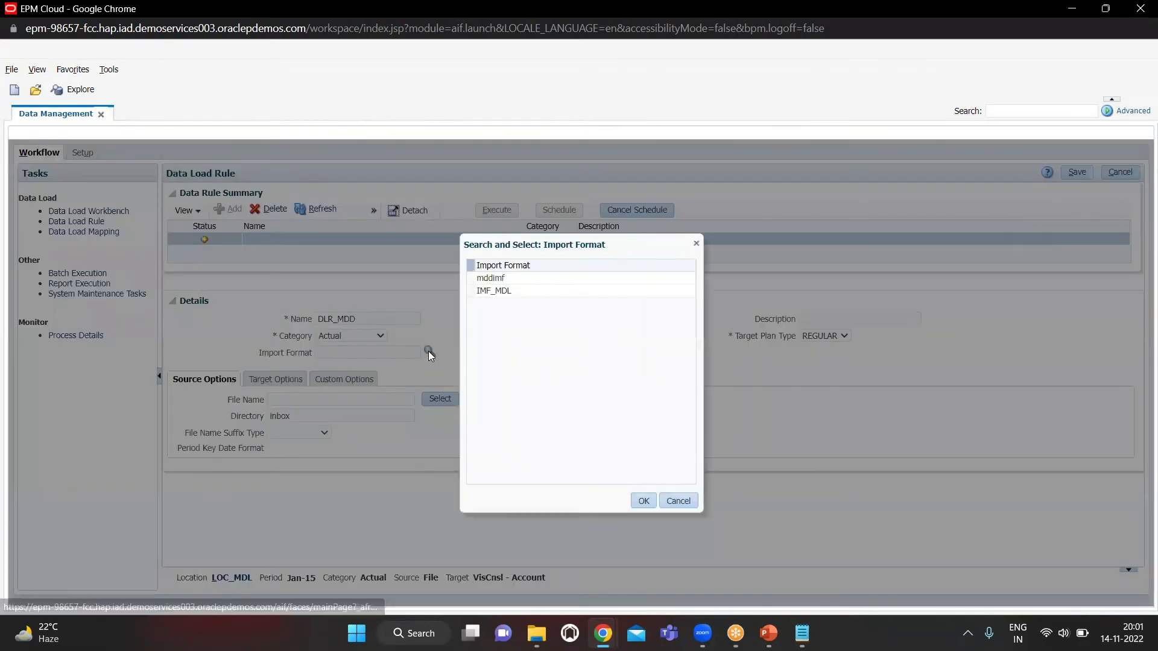
click(538, 292)
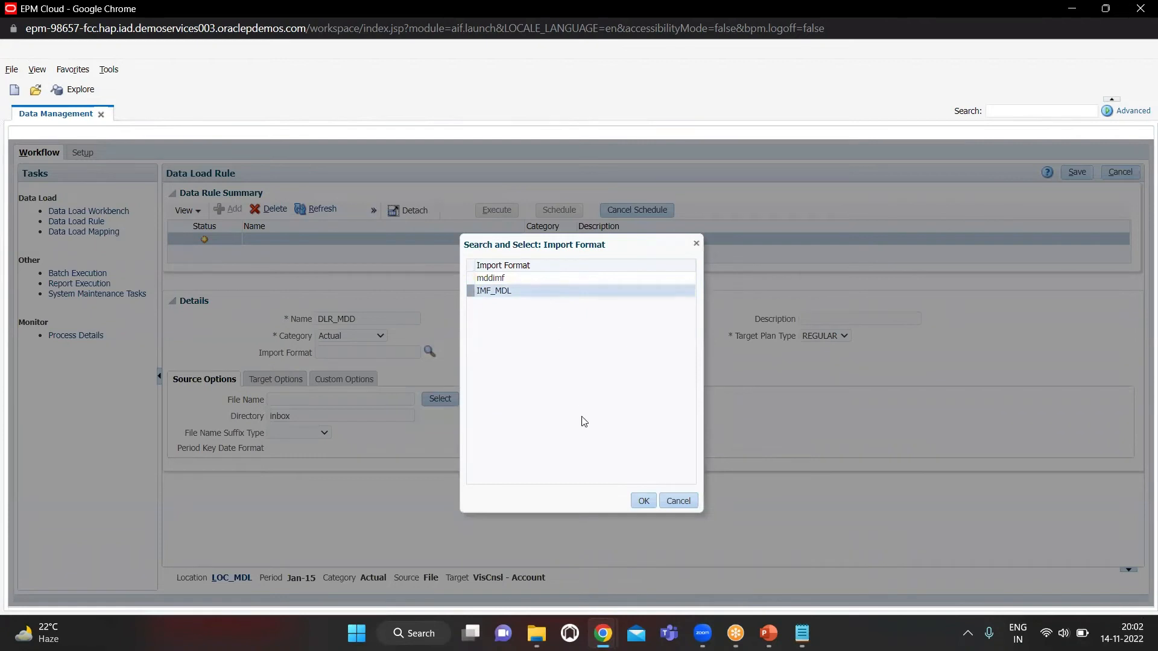
click(643, 500)
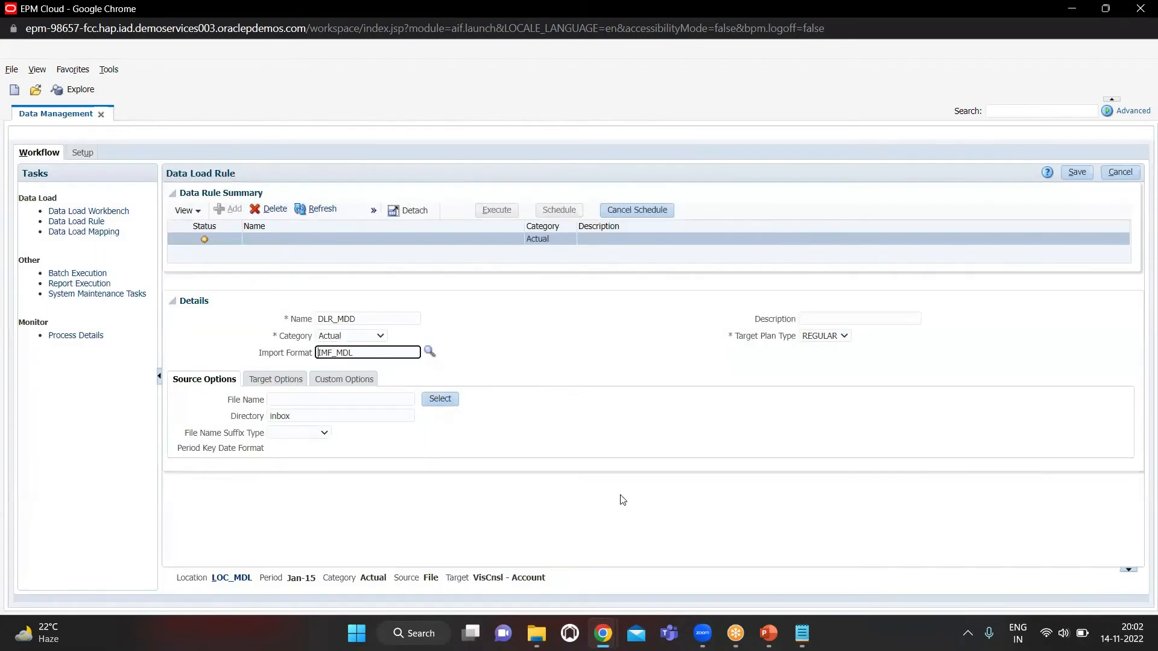
Choose METADATA_DM.txt as the data load rule's source file
click(446, 389)
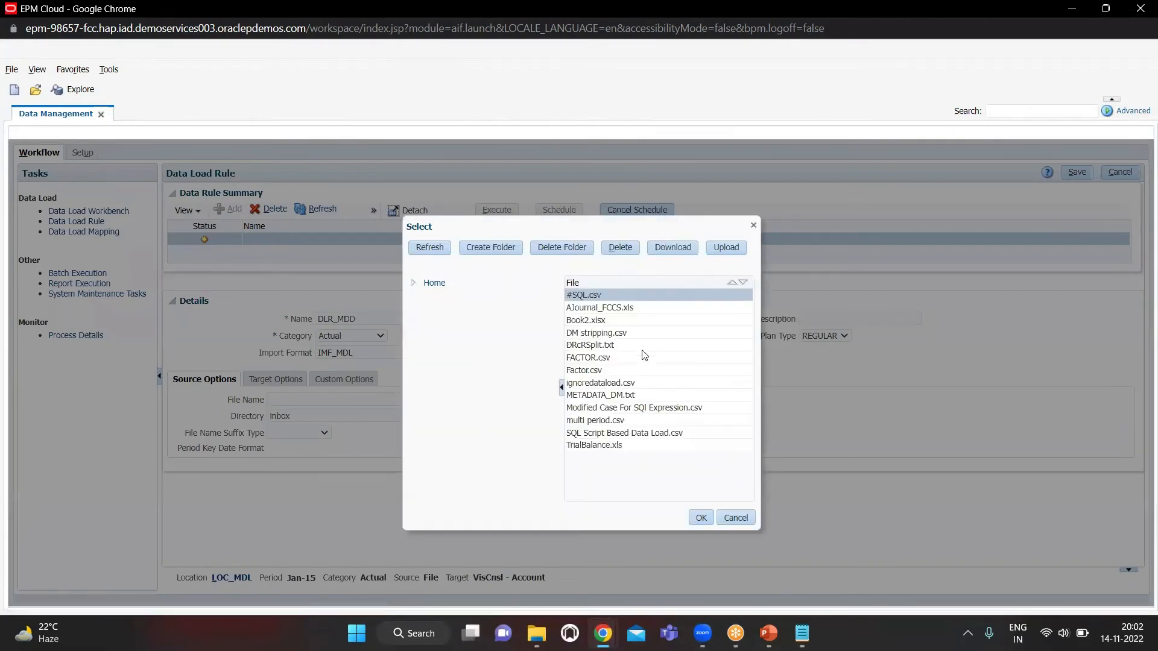
click(633, 395)
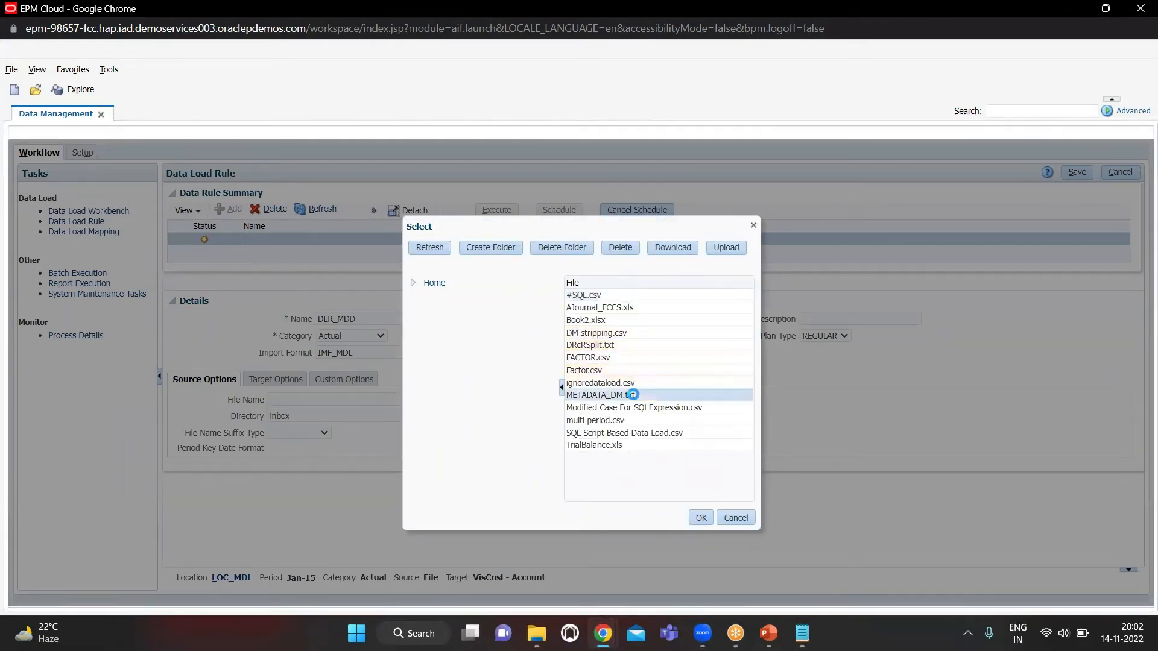
click(703, 518)
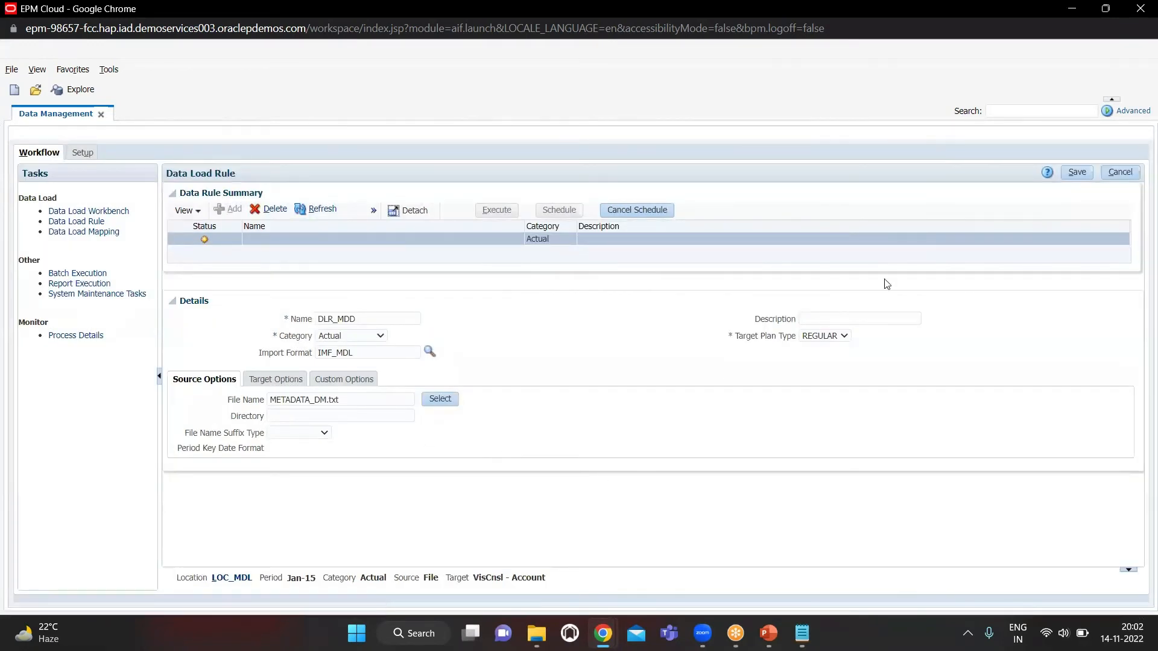
Rename the data load rule DLR_MDD100 and save it
click(1078, 174)
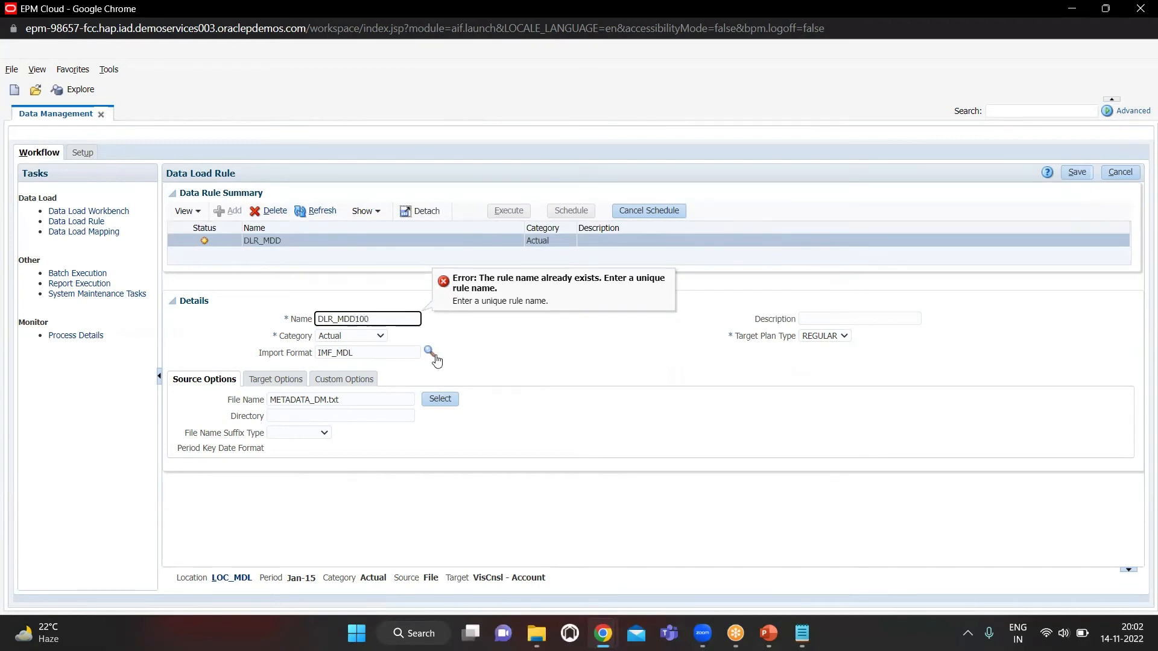
click(547, 363)
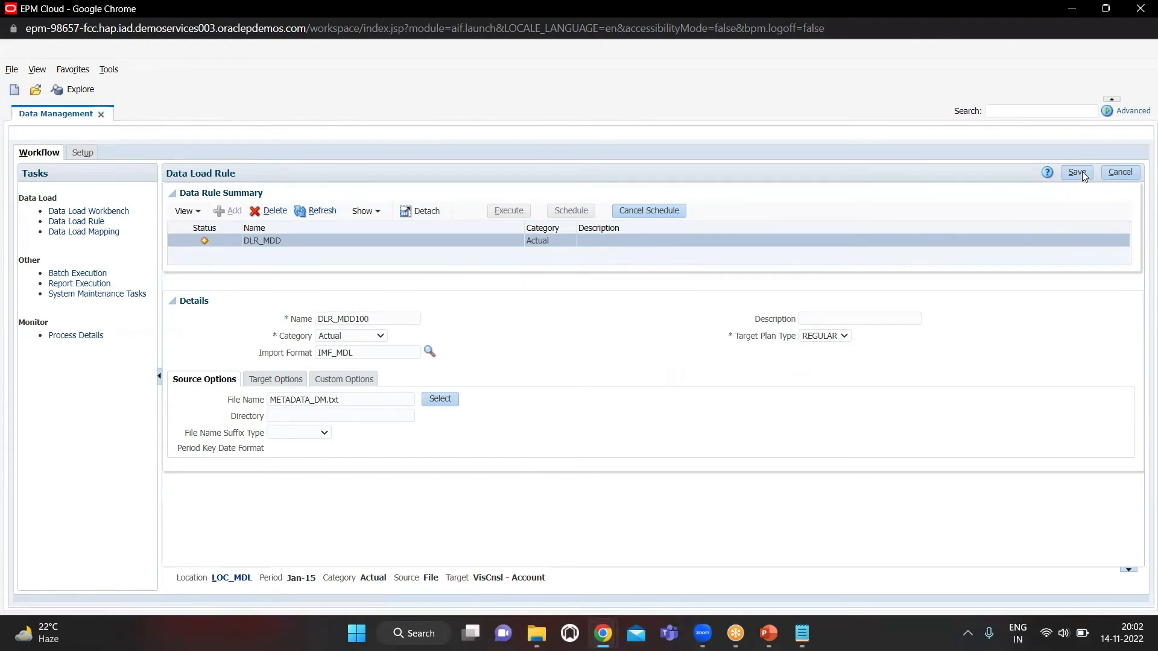
click(1076, 173)
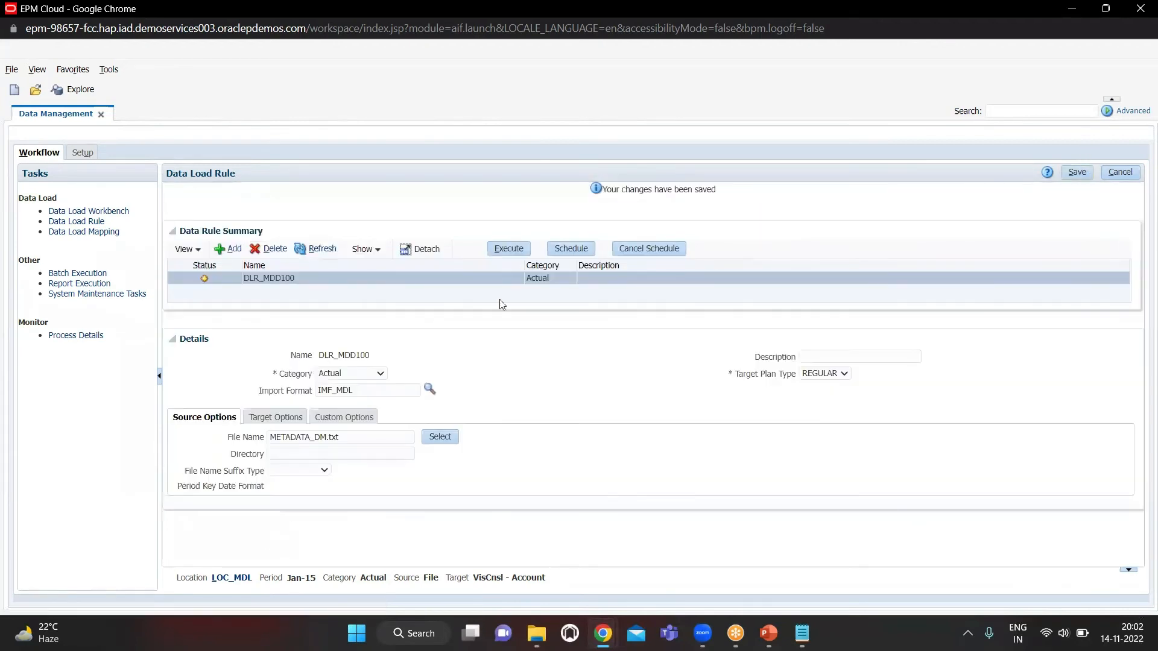
Execute DLR_MDD100 with import from source and export to target for Jan-15 to Jan-15 in Replace mode
click(507, 250)
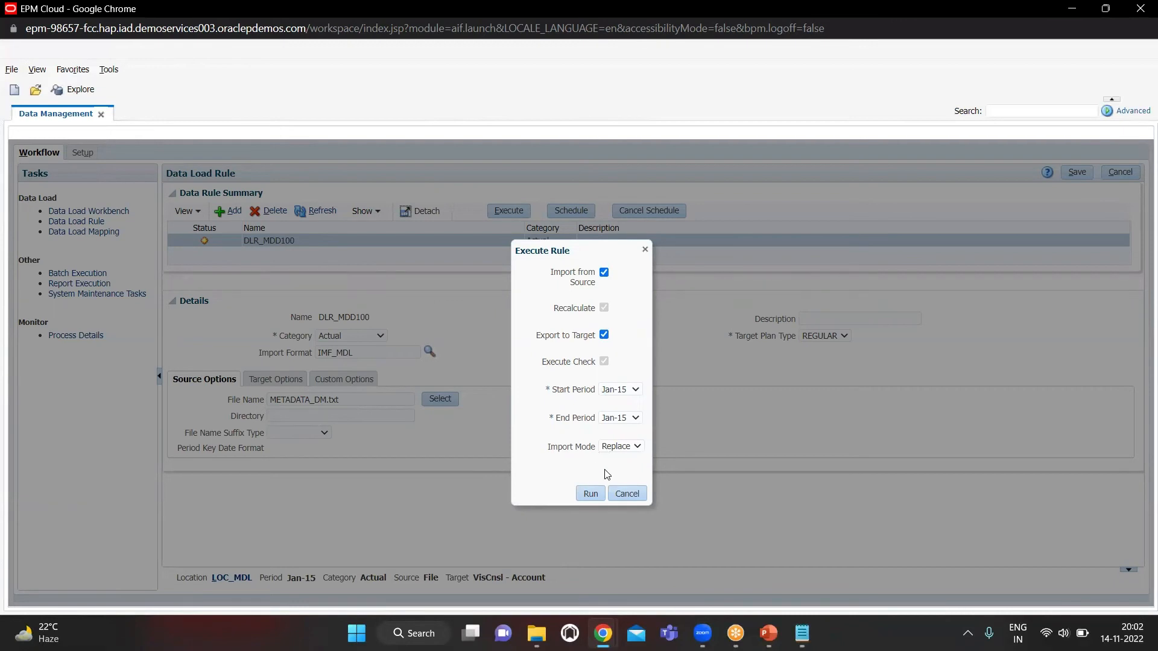
click(590, 495)
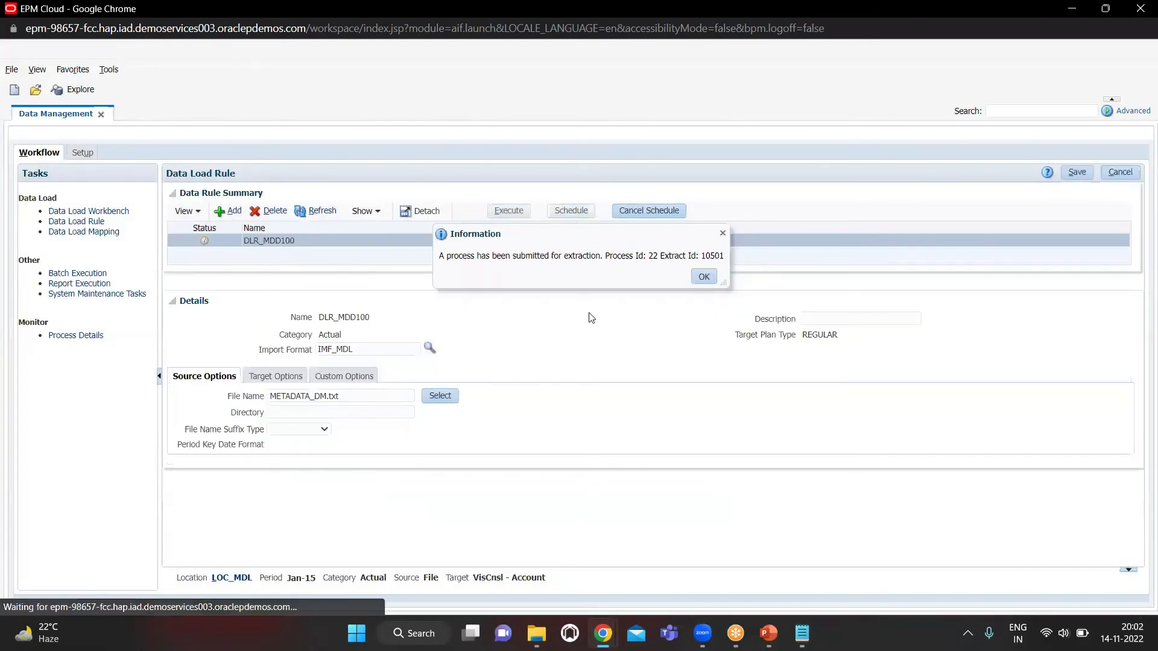
click(704, 276)
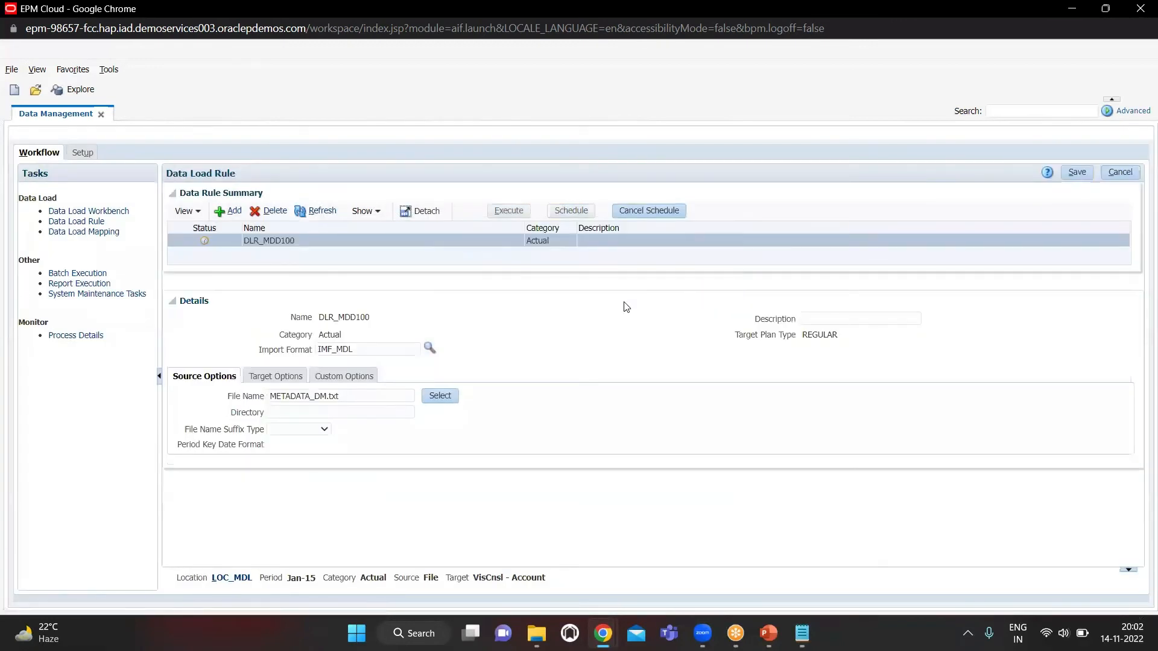
Review the imported account records and load stages in the Data Load Workbench
click(61, 210)
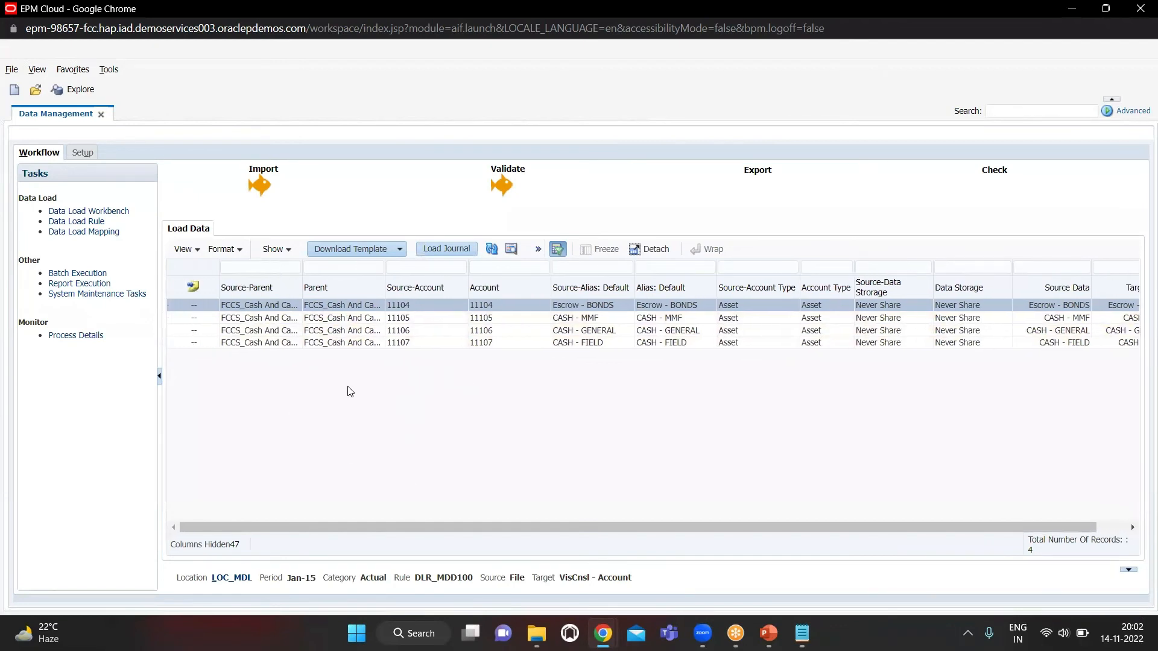
scroll(485, 393, right, 2)
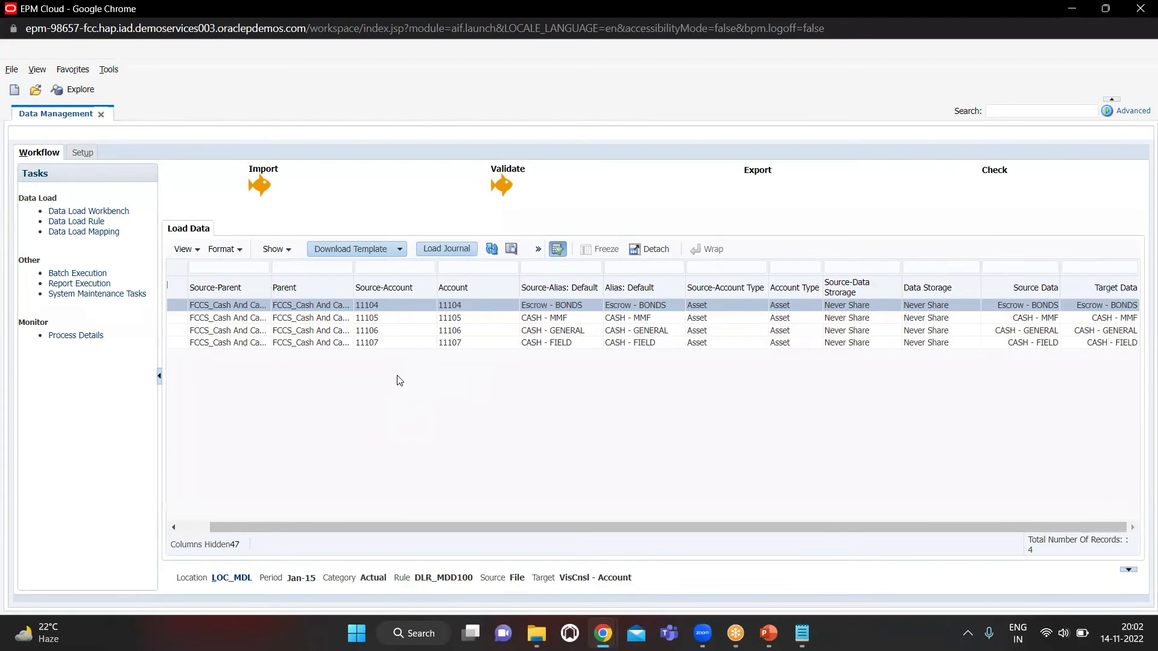
scroll(530, 387, left, 2)
Refresh the data load rule's status and recheck the export stage in the Data Load Workbench
click(96, 213)
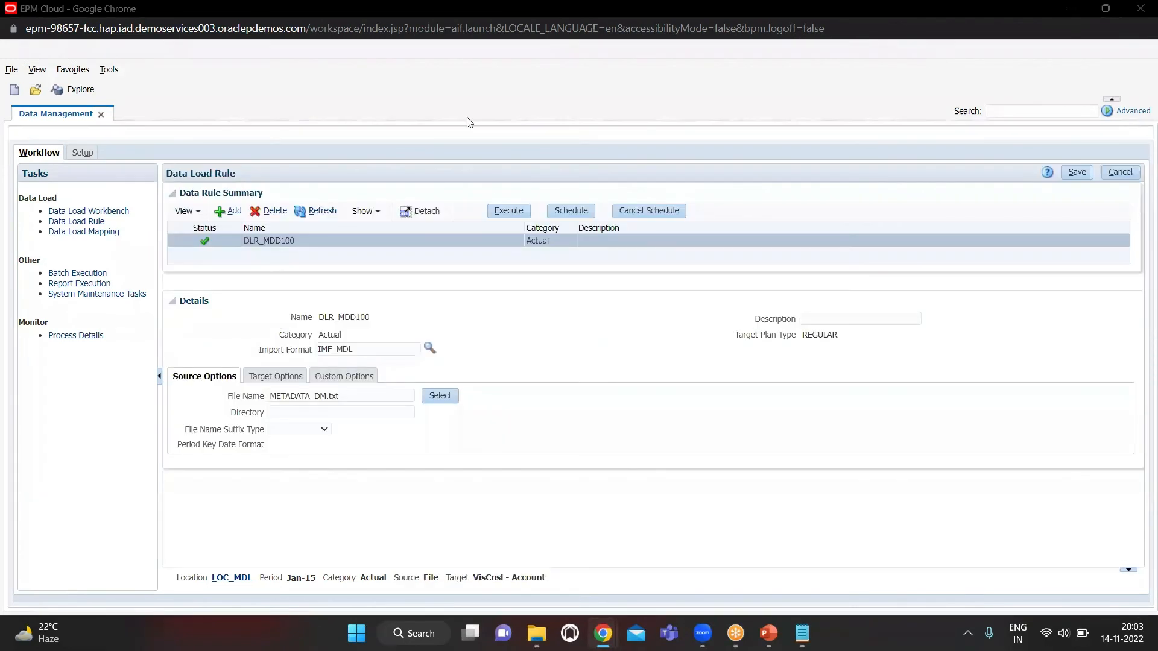
click(310, 213)
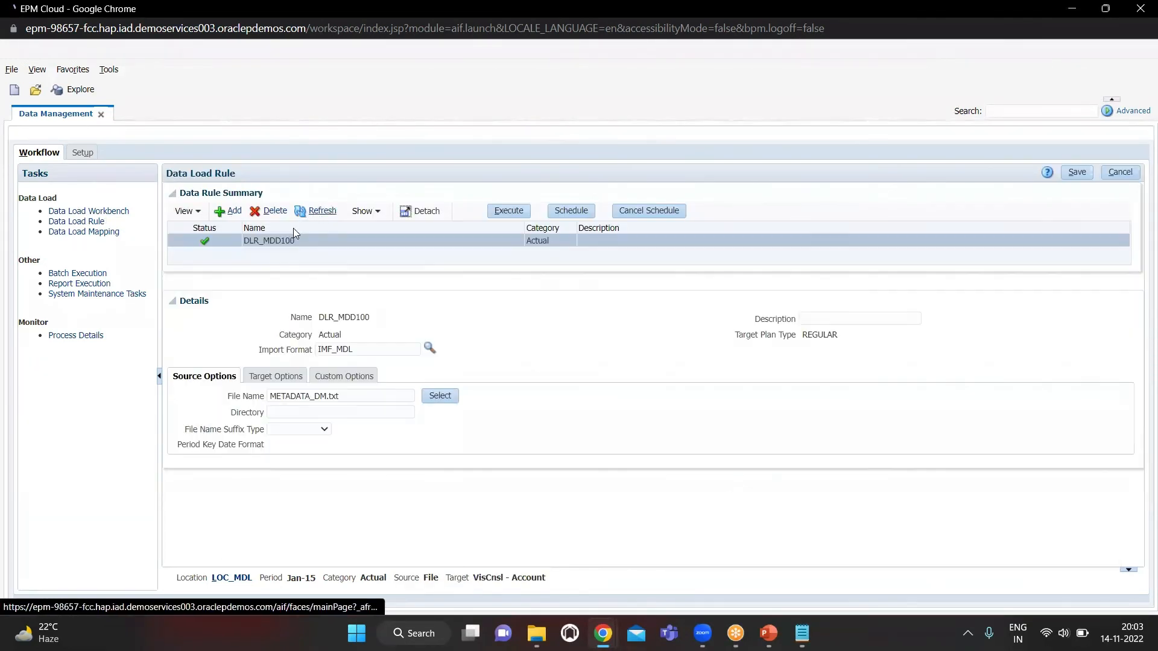
click(81, 211)
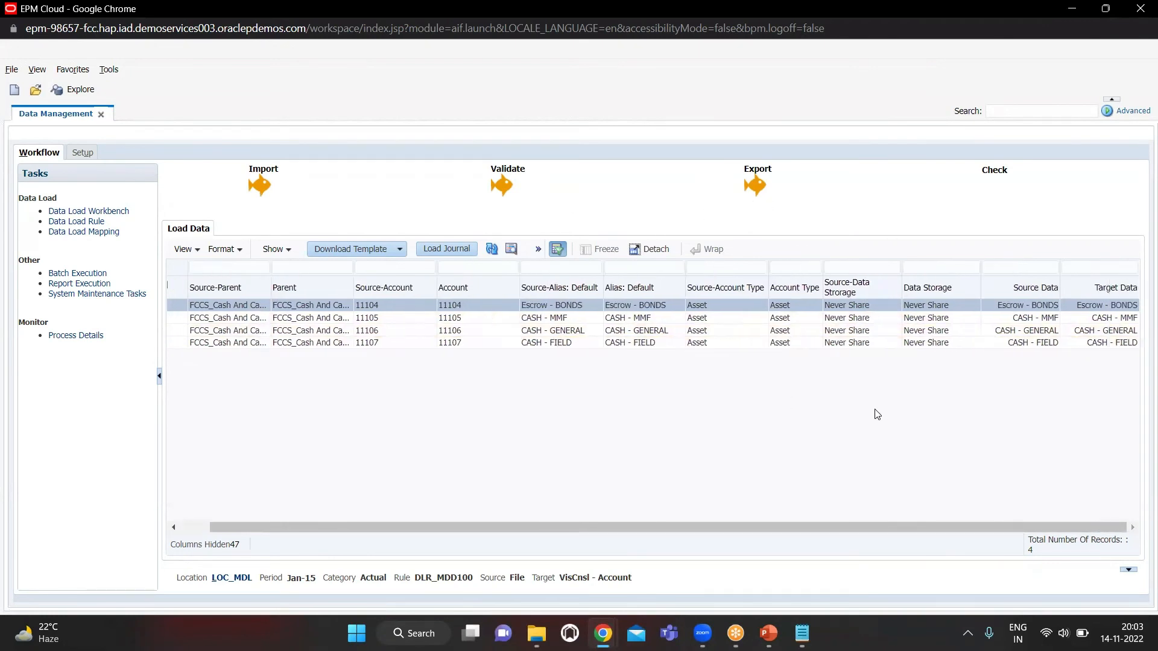
Switch to the EPM Cloud Financial Consolidation and Close window and open the Dimensions editor
key(alt+Tab)
key(alt+Tab)
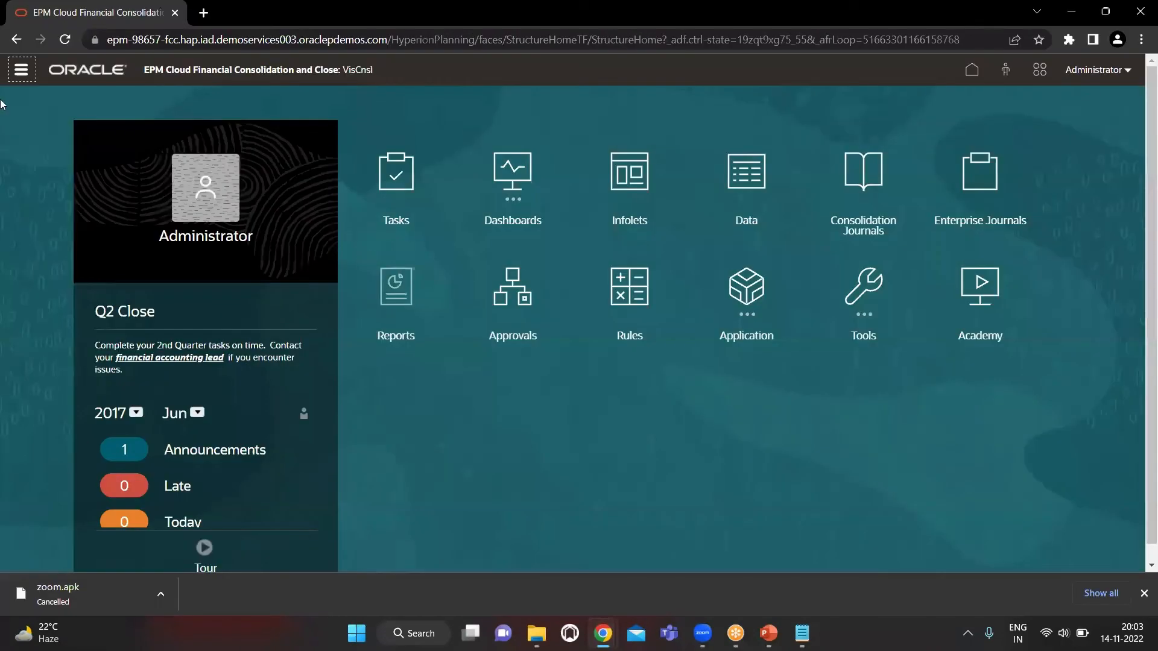
click(19, 77)
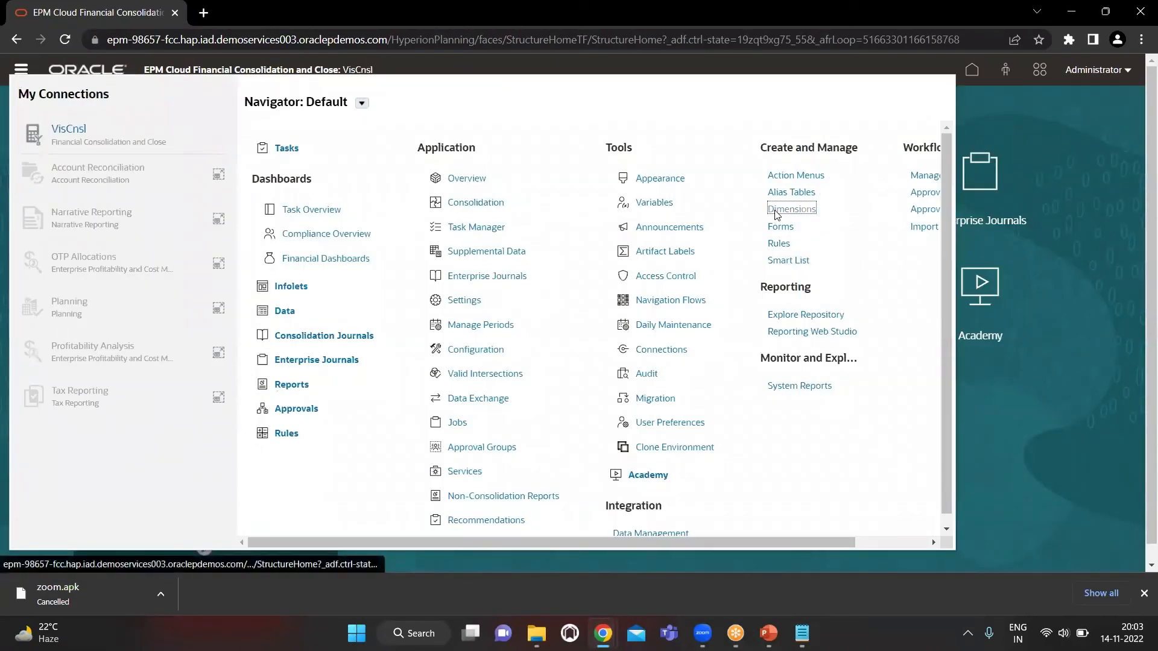
click(776, 211)
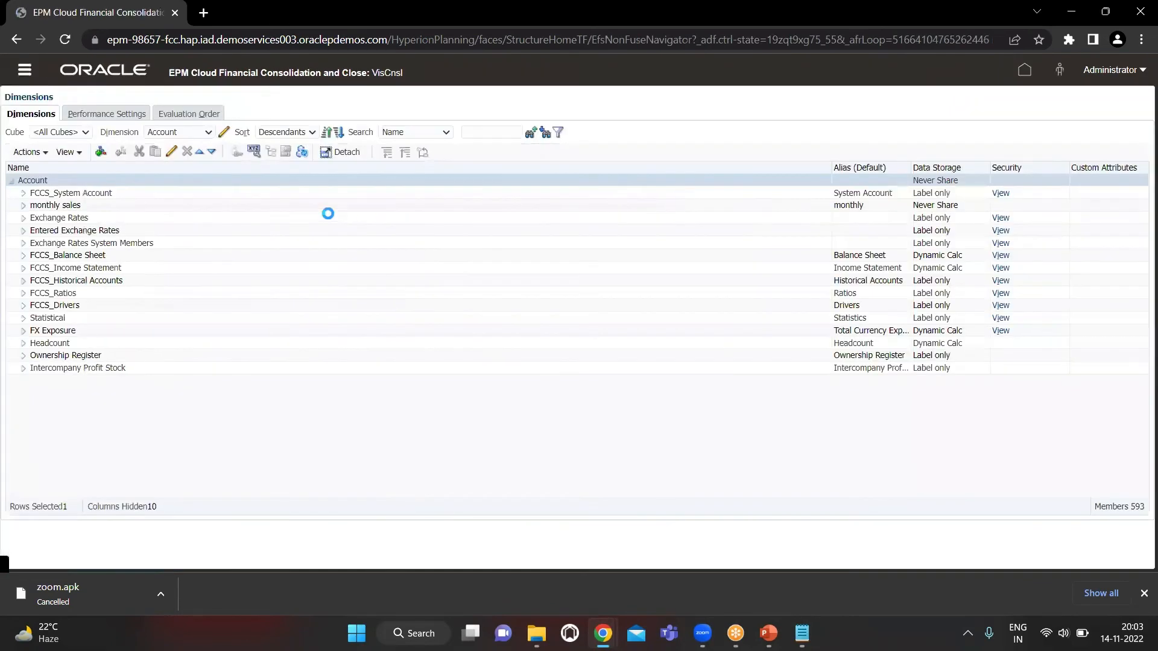
Set the Account dimension's member search to Both, covering names and aliases
click(432, 134)
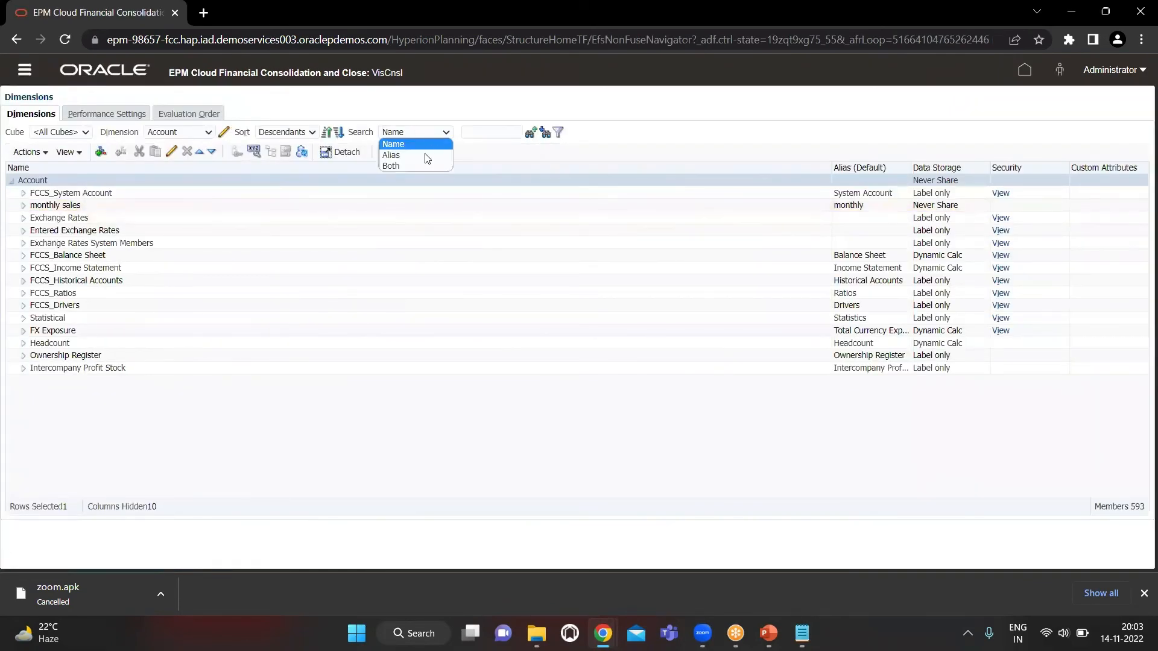
click(421, 165)
click(491, 133)
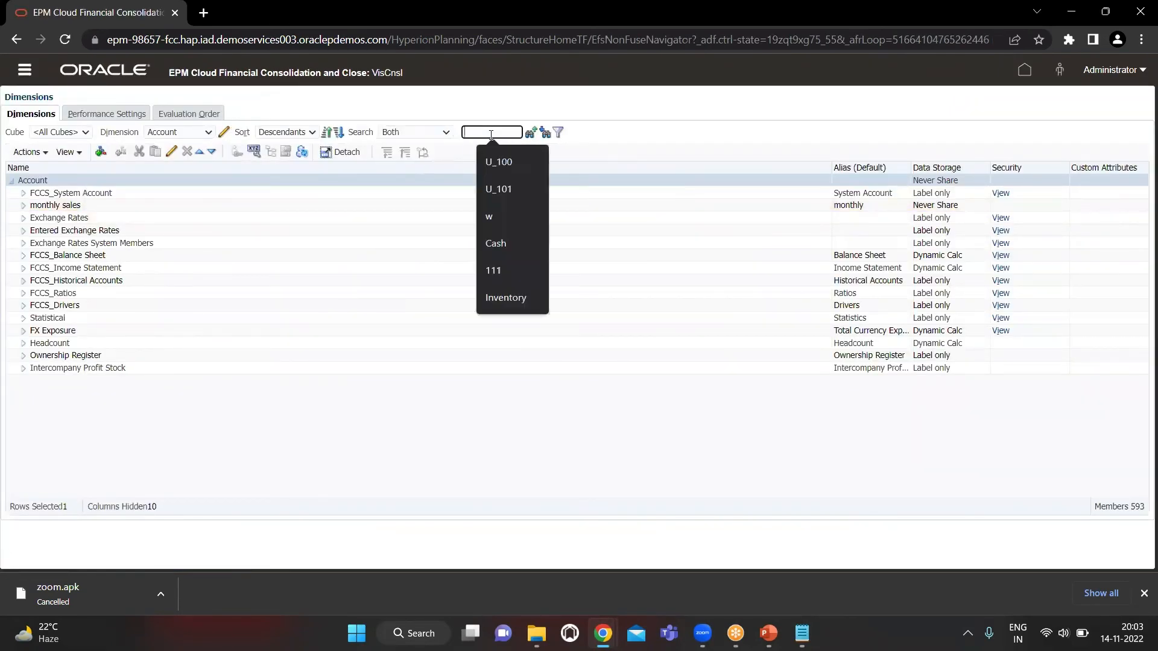
text(11104)
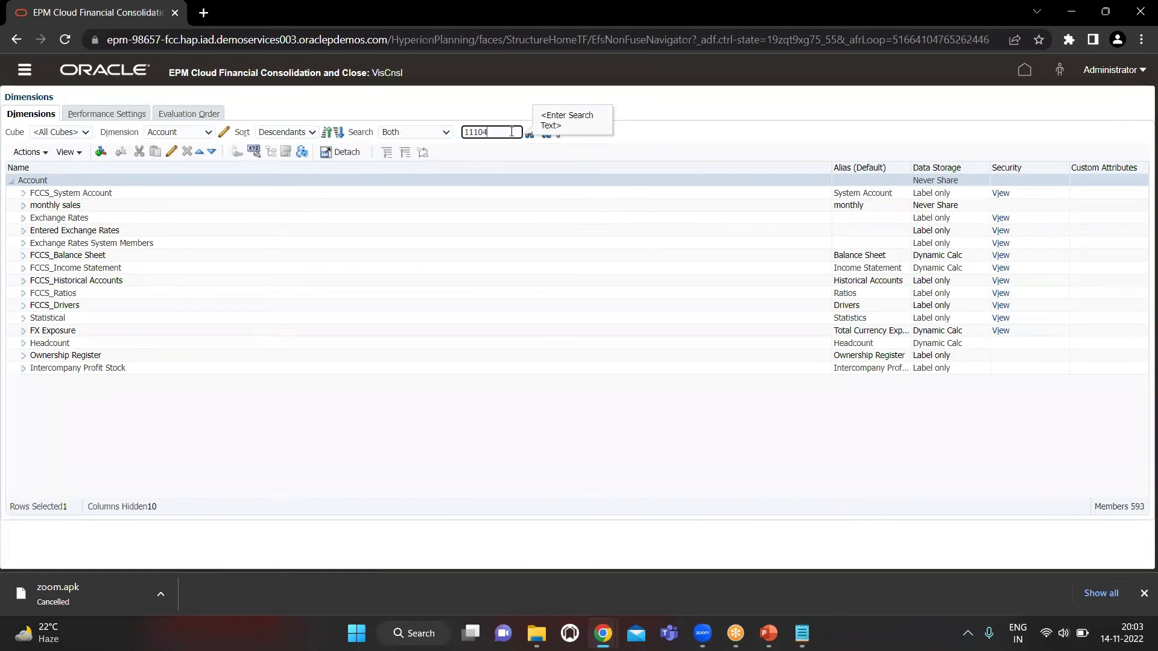
key(BackSpace)
key(BackSpace)
key(BackSpace)
key(BackSpace)
key(BackSpace)
Switch to METADATA_DM.txt in Notepad and copy the parent name FCCS_Cash And Cash Equivalents from the first record
key(alt+Tab)
key(alt+Tab)
key(alt+Tab)
click(192, 73)
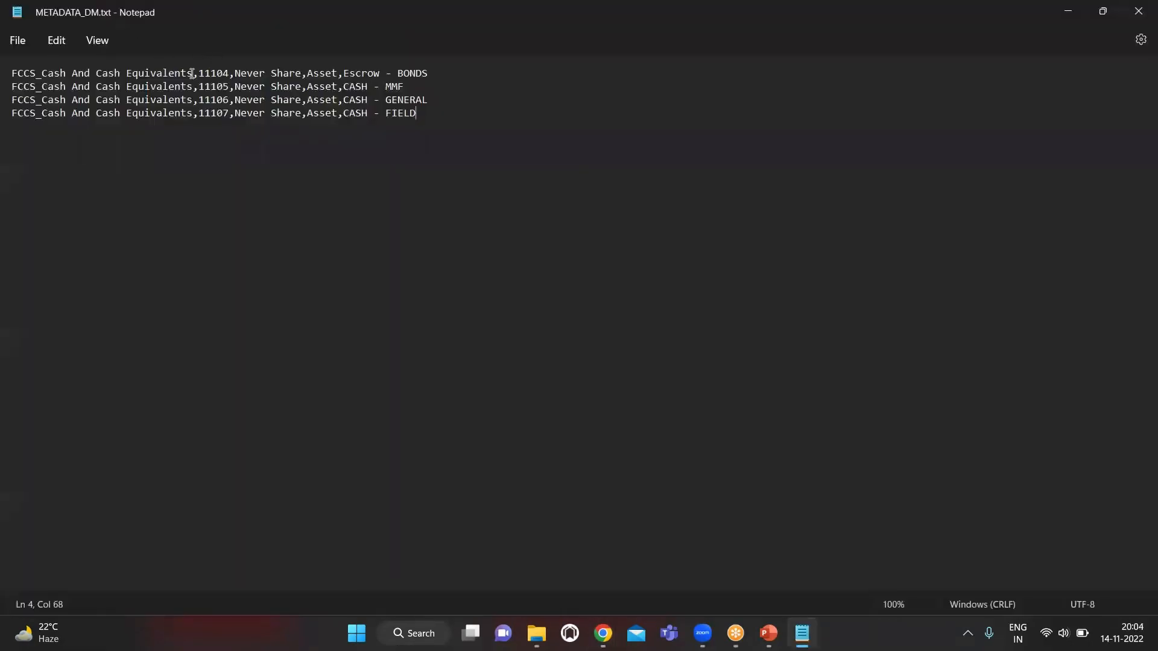
key(ctrl+shift+Left)
key(ctrl+shift+Left)
key(ctrl+shift+Left)
key(ctrl+shift+Left)
key(ctrl+shift+Left)
key(Left)
key(ctrl+shift+Left)
key(Left)
key(ctrl+shift+Right)
key(ctrl+shift+Right)
key(ctrl+shift+Right)
key(ctrl+shift+Right)
key(ctrl+shift+Right)
key(ctrl+shift+Right)
key(ctrl+c)
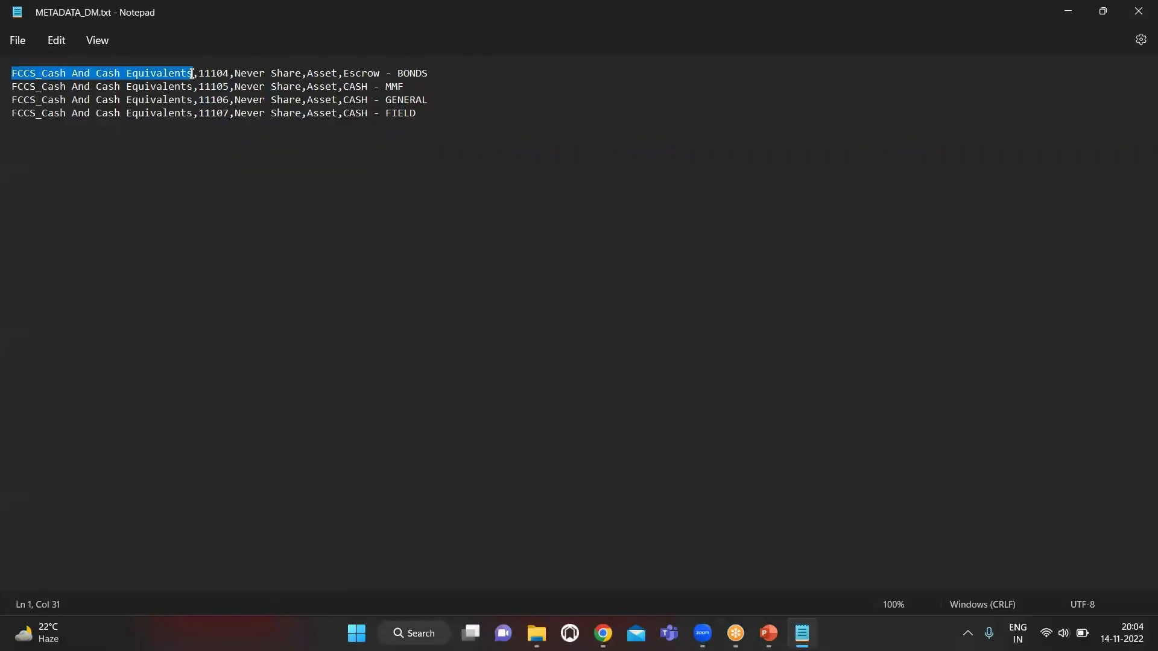
key(ctrl+shift+Left)
key(shift+Right)
key(shift+Right)
key(shift+Right)
key(shift+Right)
key(shift+Right)
key(shift+Right)
key(shift+Right)
key(shift+Right)
key(shift+Right)
Switch back to the Dimensions editor, search the Account dimension for FCCS_Cash And Cash Equivalents, and expand that member
key(alt+Tab)
key(alt+Tab)
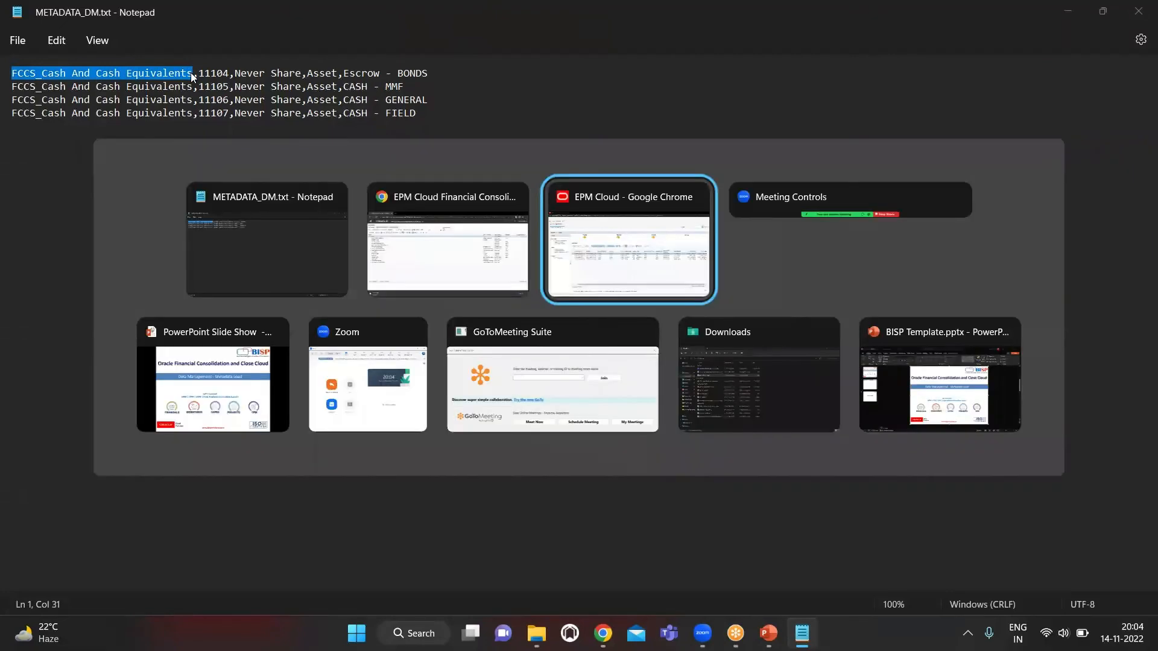
key(alt+shift+Tab)
key(ctrl+v)
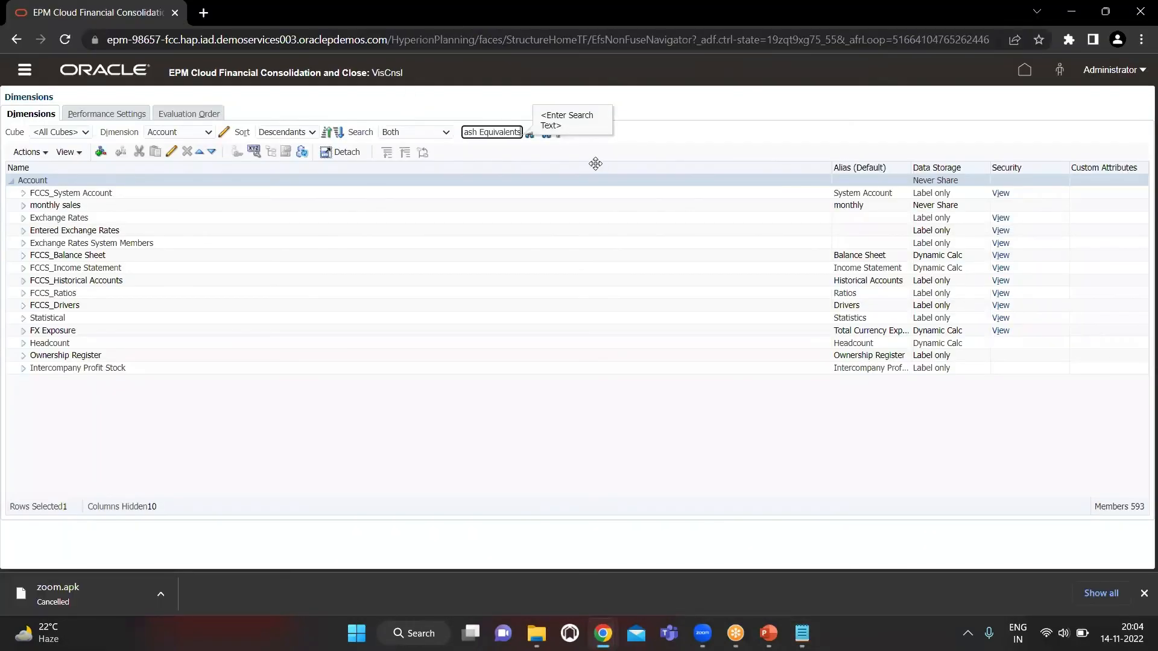
click(545, 134)
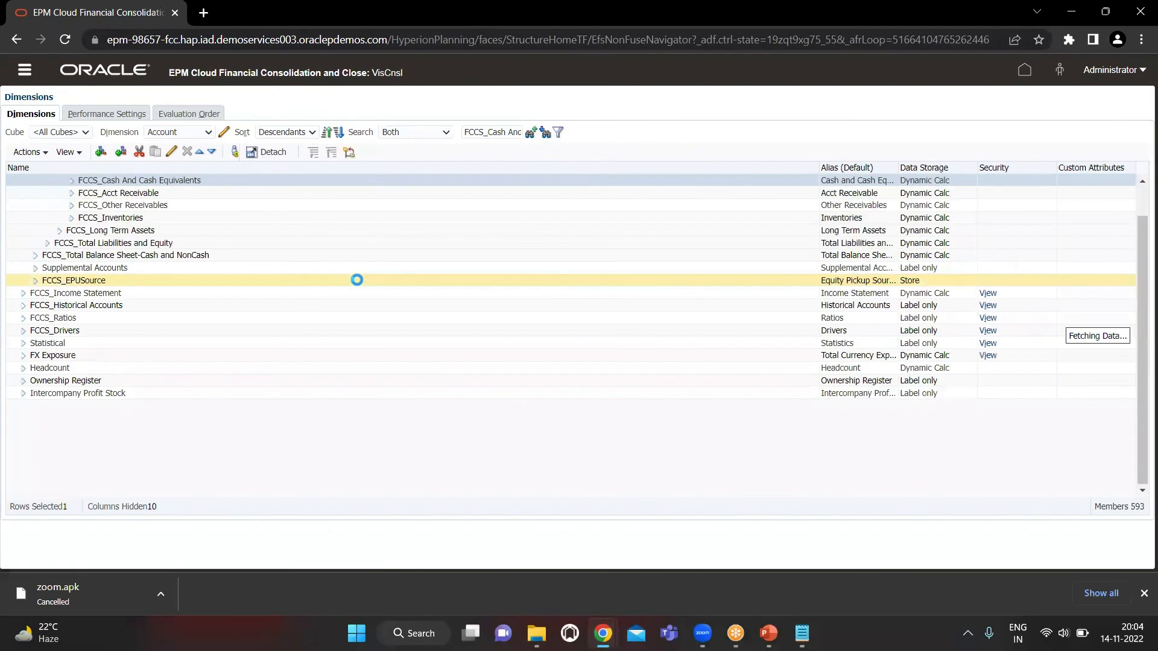
click(73, 279)
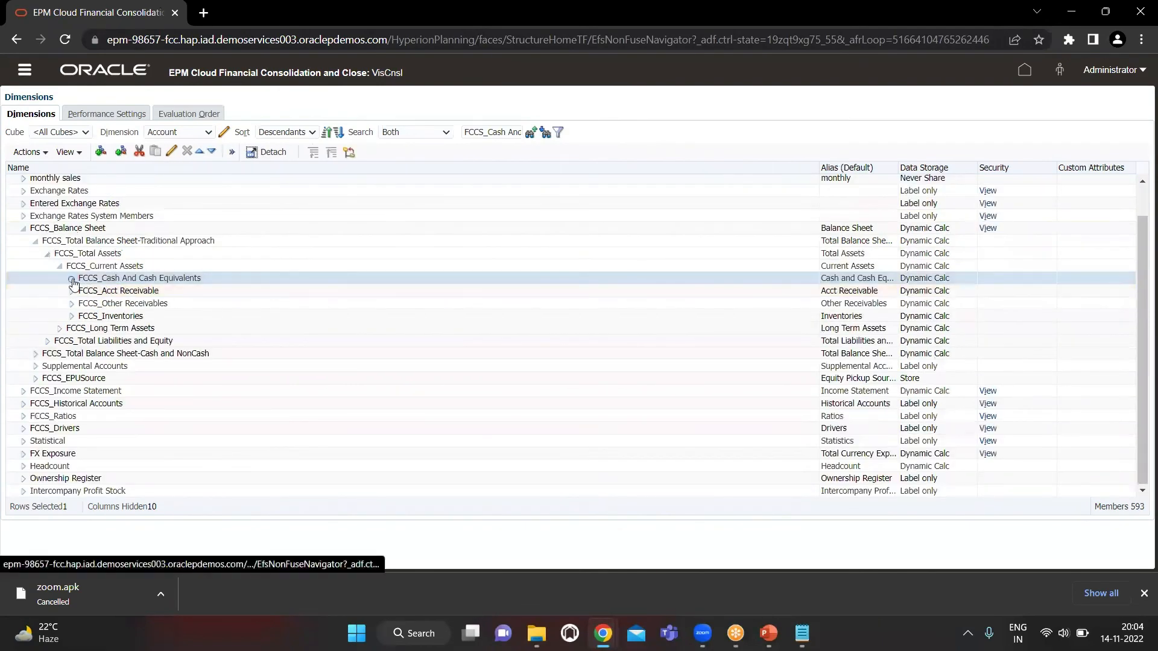
Compare accounts 11104 to 11107 under FCCS_Cash And Cash Equivalents with the records in METADATA_DM.txt in Notepad, returning to the Dimensions editor
scroll(237, 369, down, 1)
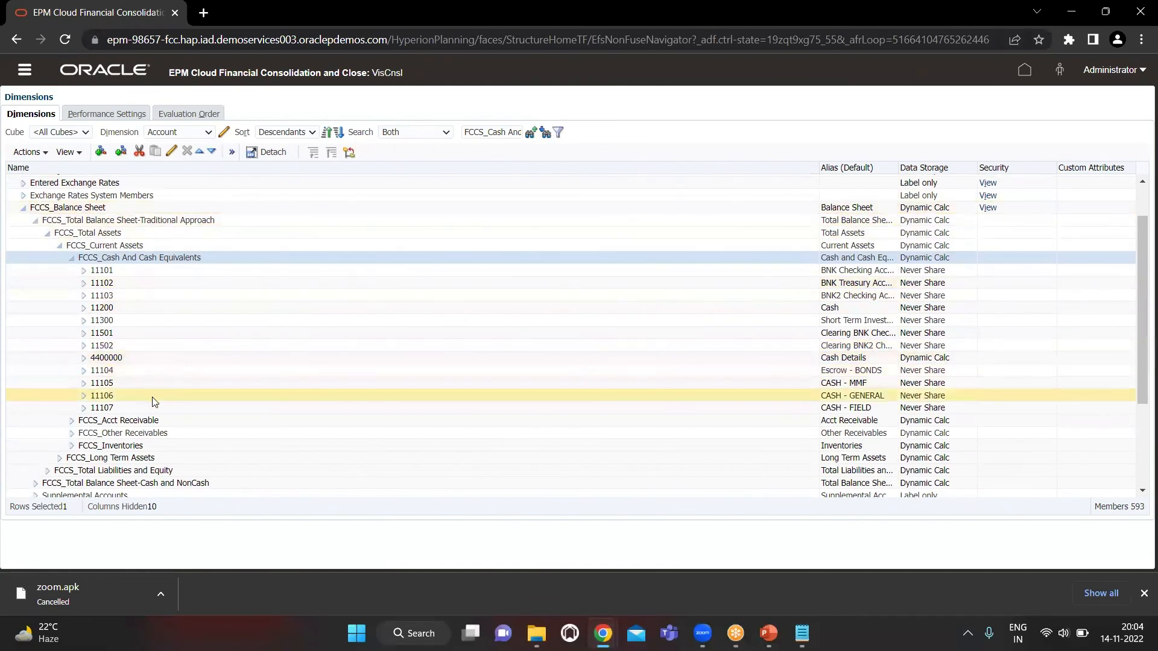
click(169, 368)
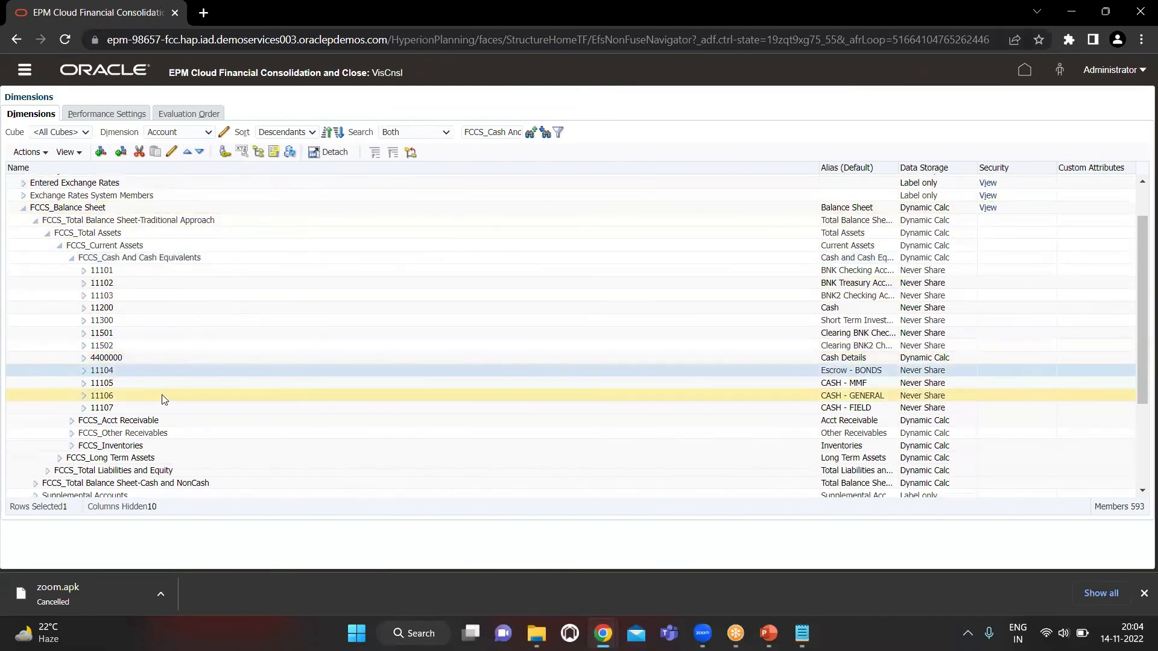
key(alt+Tab)
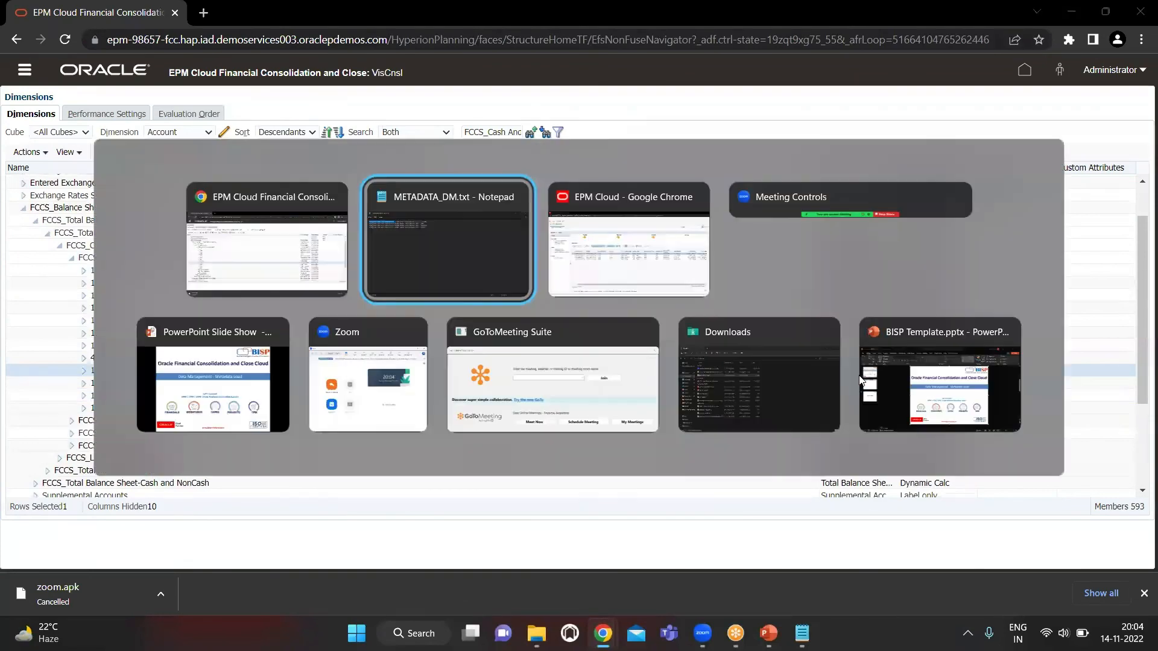
key(alt+Tab)
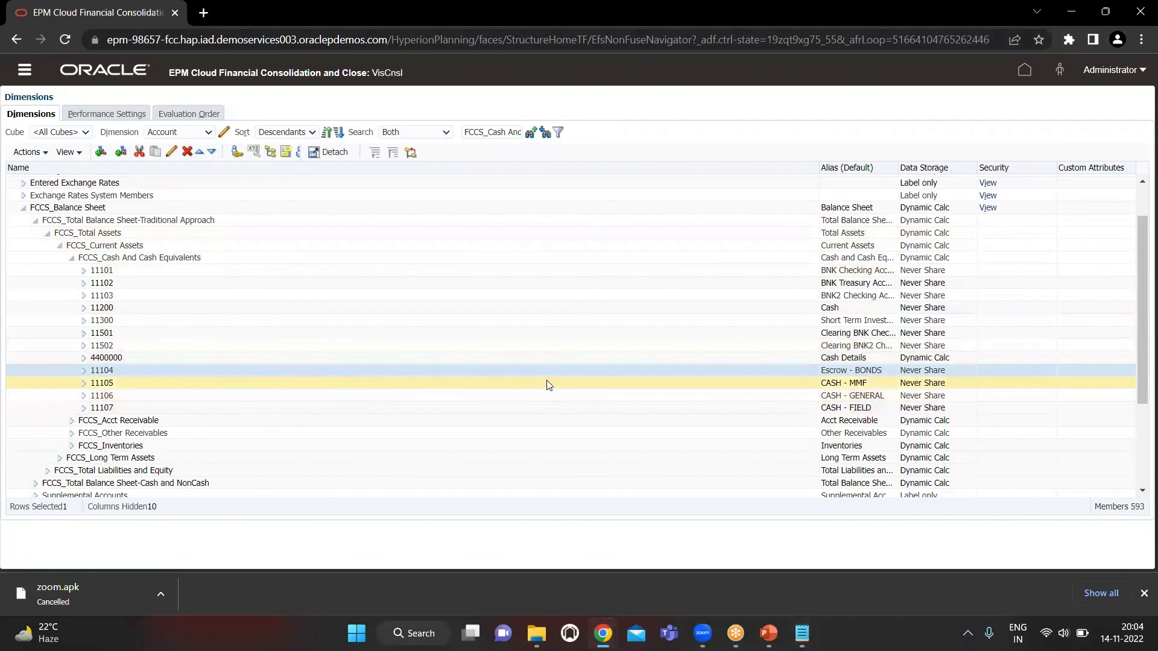
key(alt+Tab)
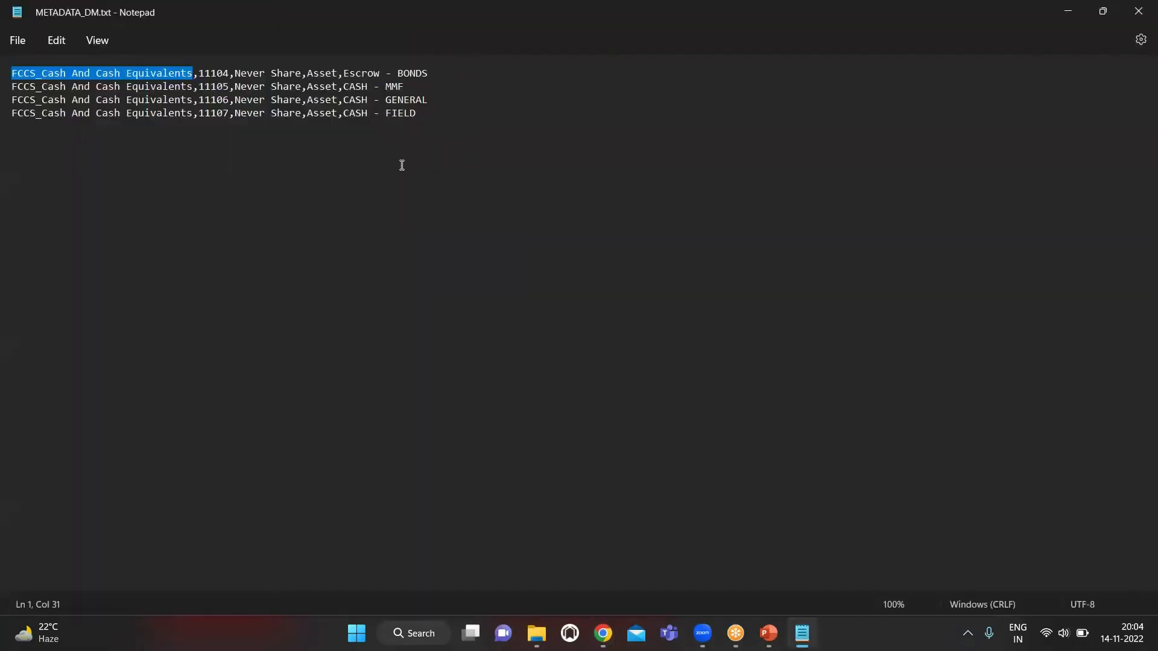
key(alt+Tab)
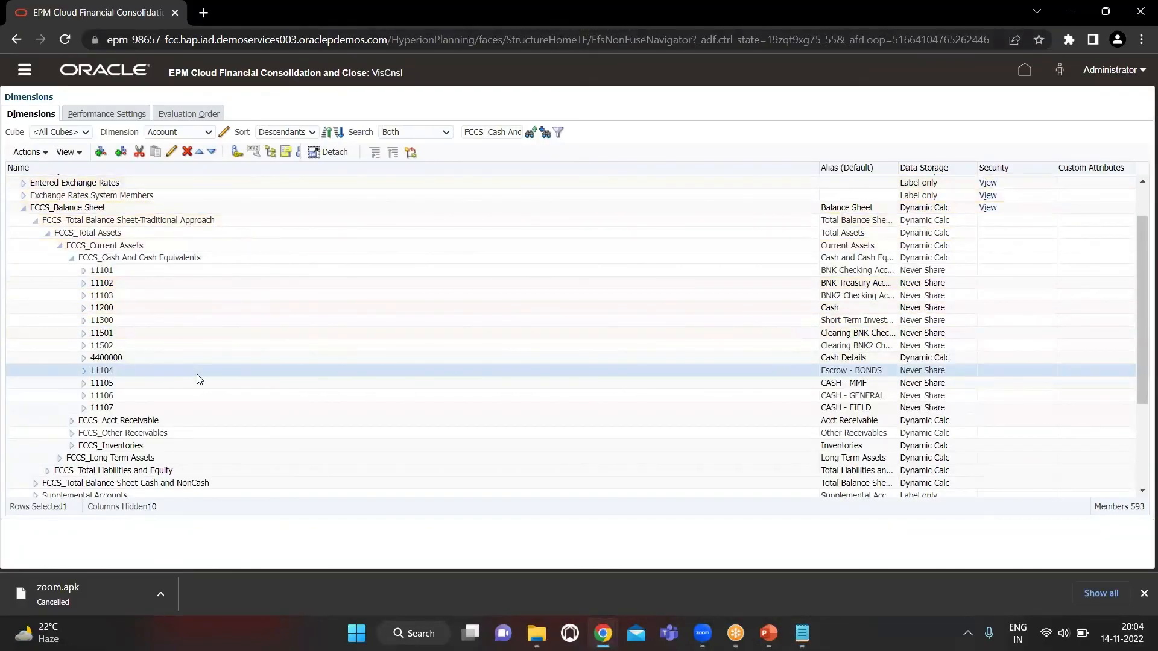
Open the Refresh Database dialog from the Dimensions editor and switch to the EPM Cloud Data Management window
click(302, 153)
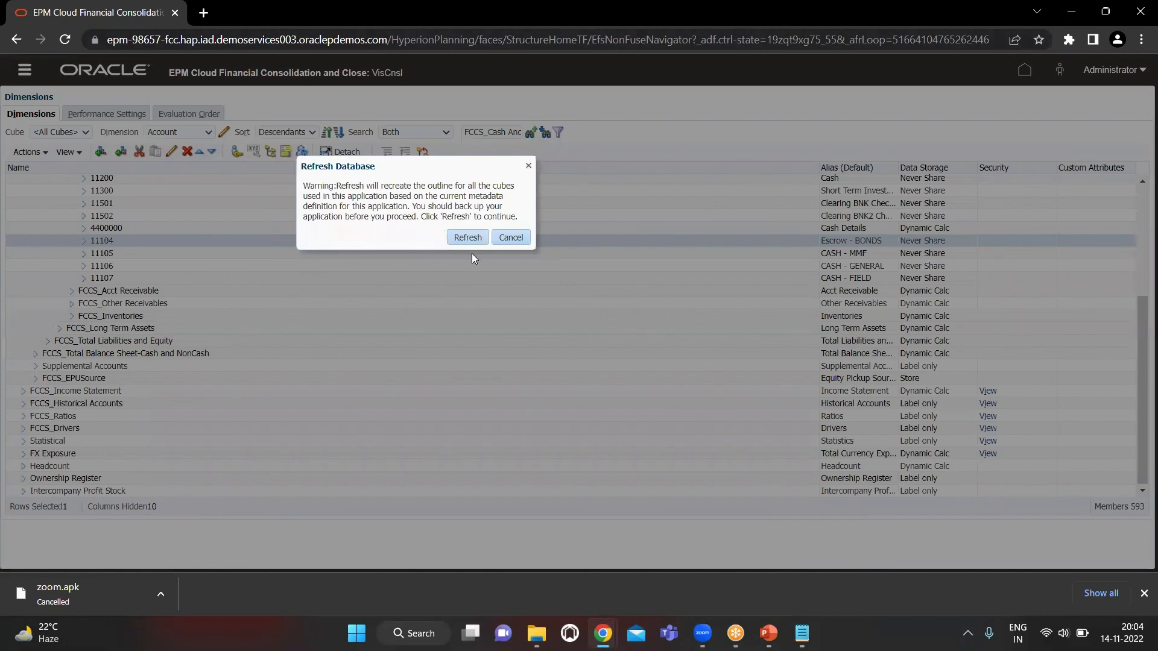
key(alt+Tab)
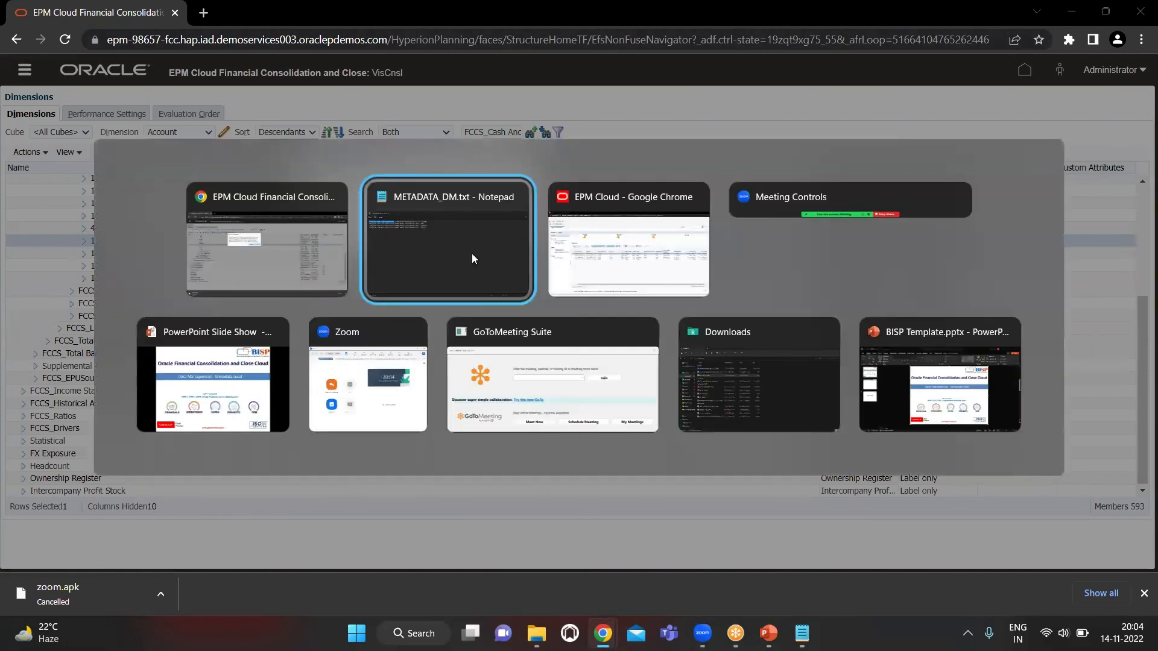
key(alt+Tab)
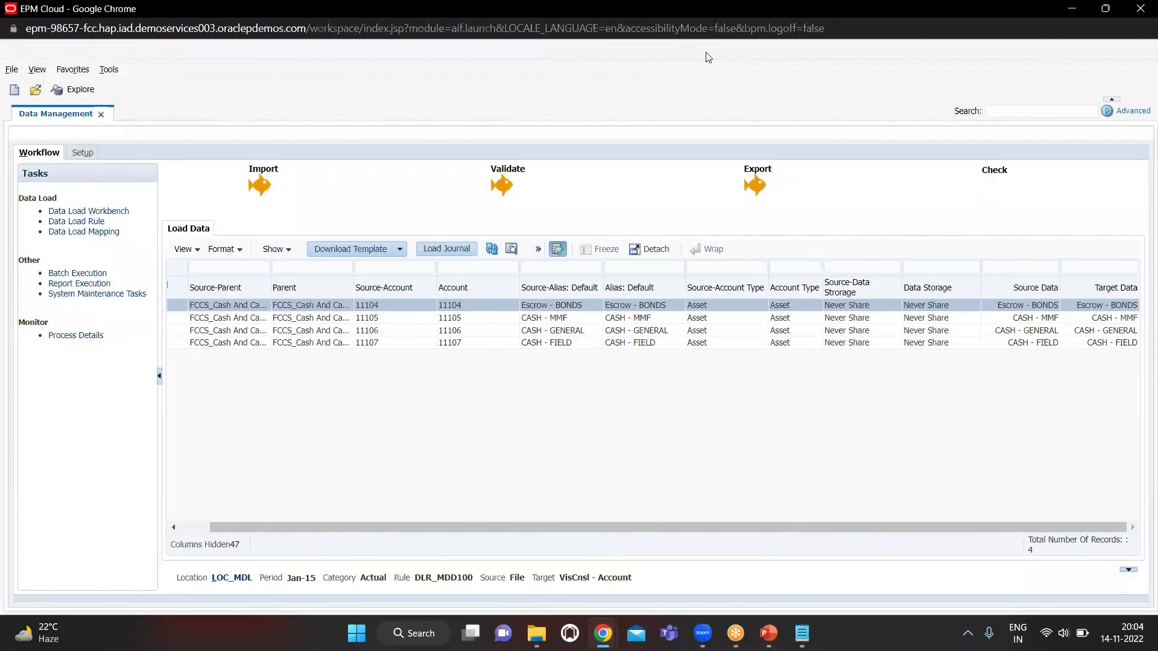